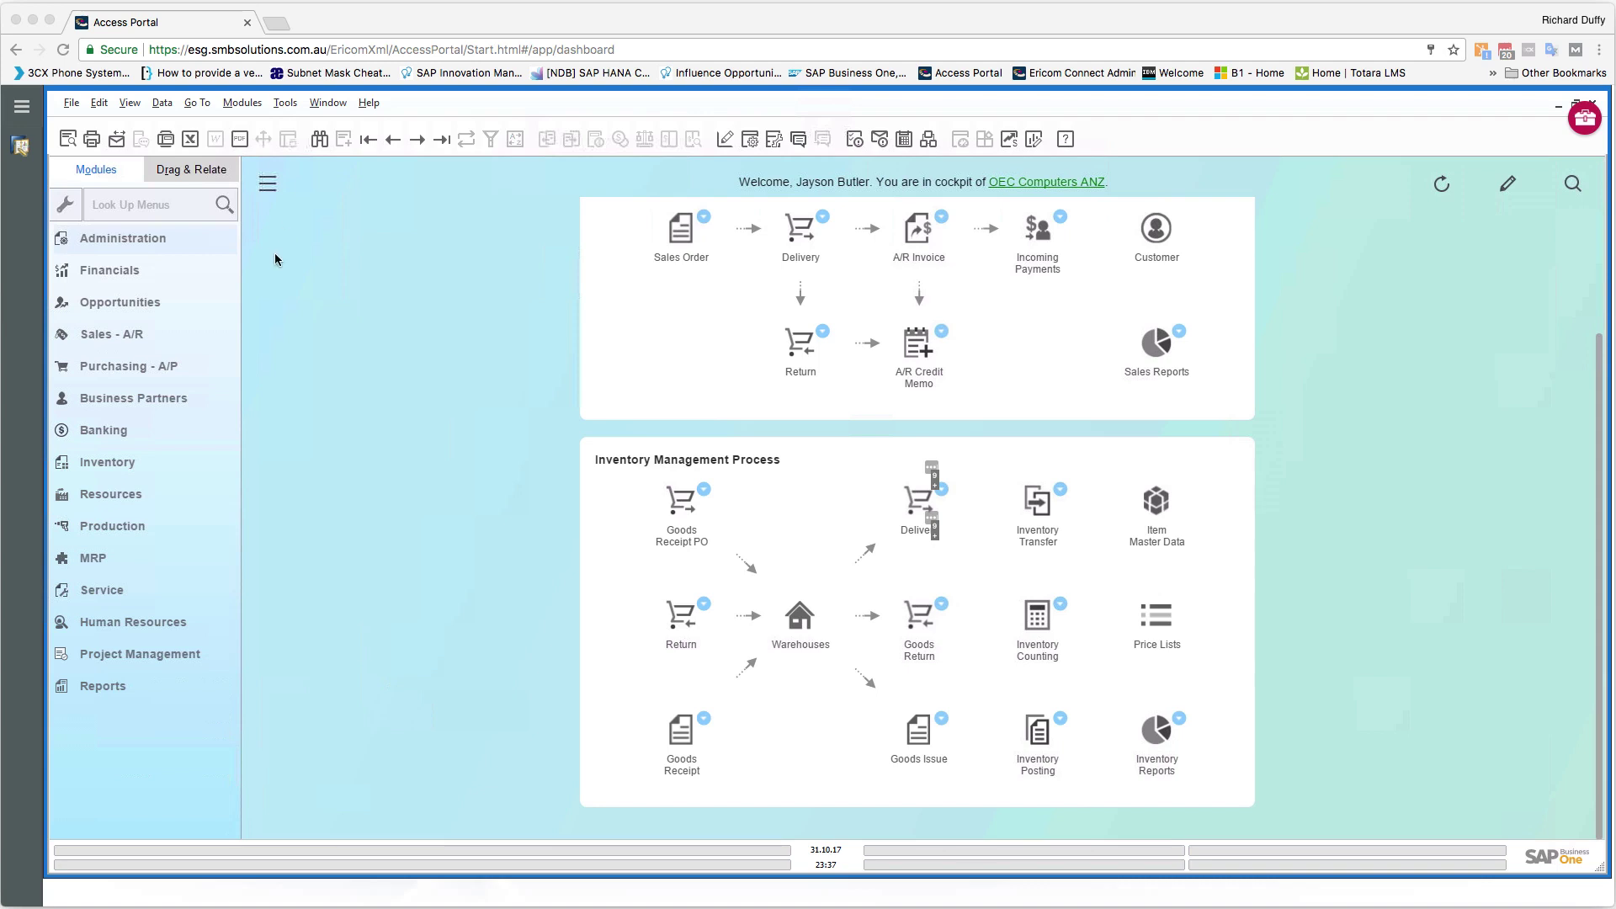
Step: Open the Business Partner Master Data form from the Business Partners module
click(155, 401)
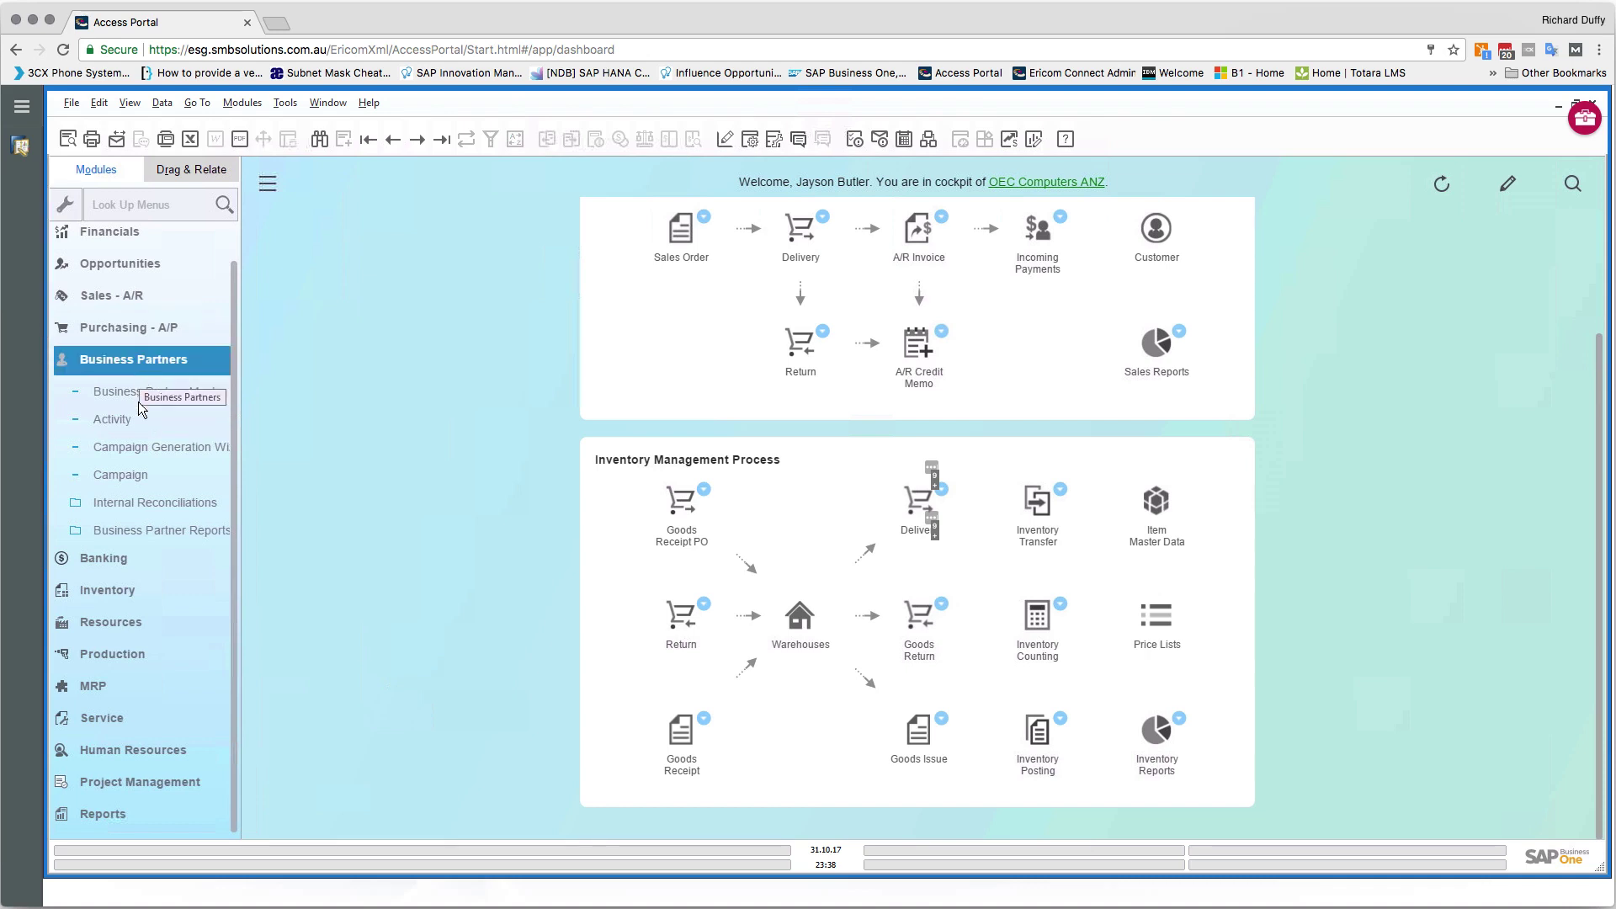
click(140, 400)
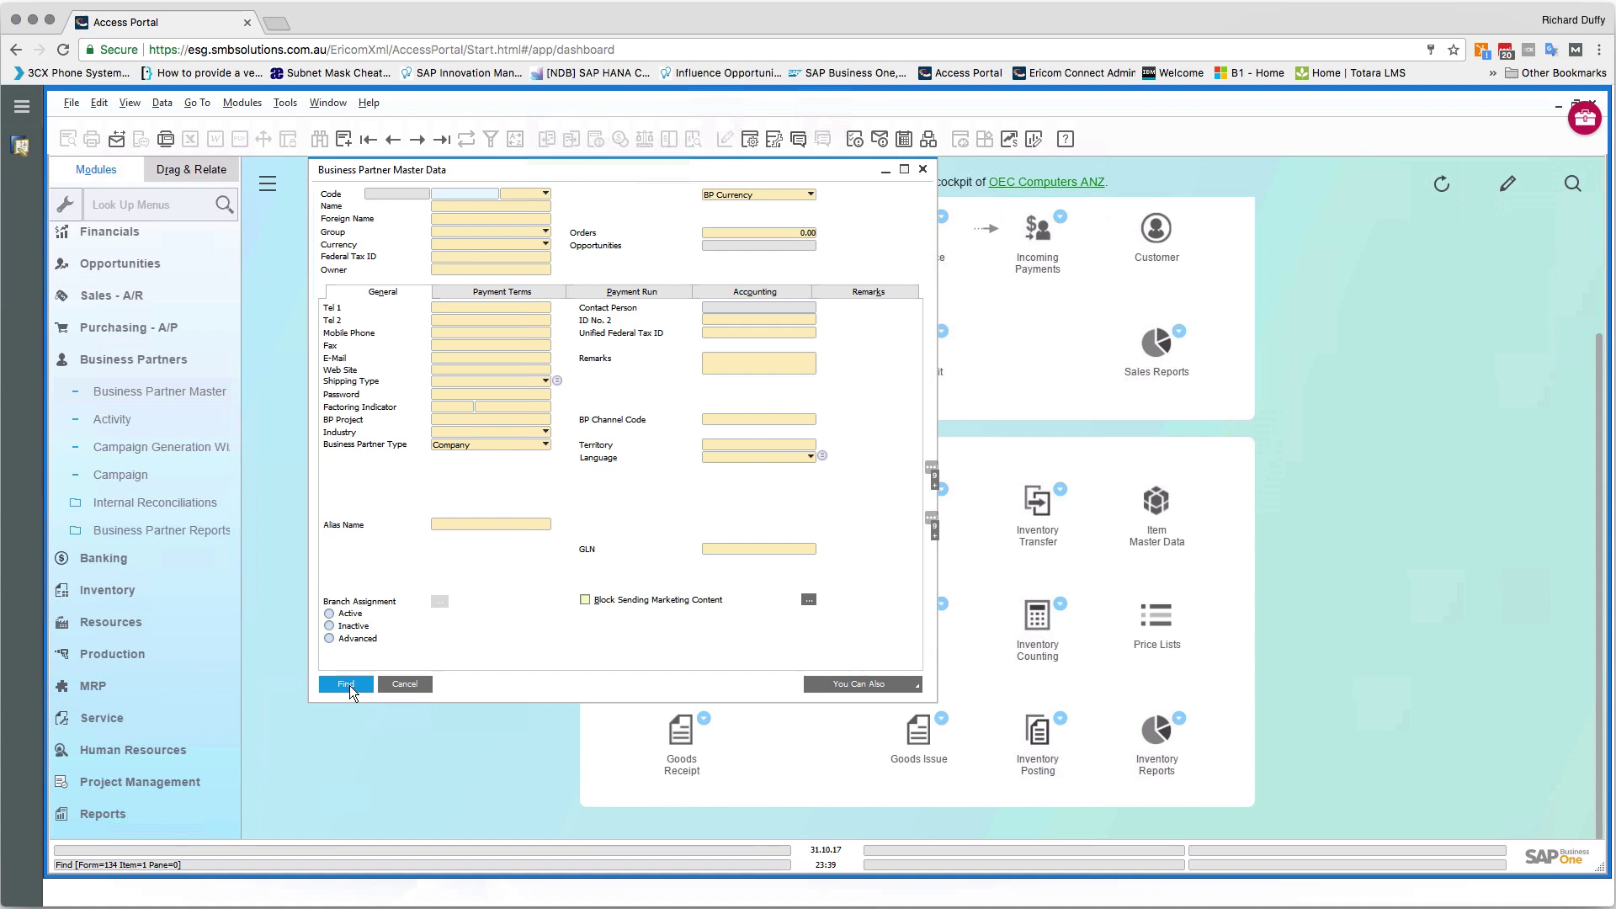
Step: Switch the Business Partner Master Data form between Add and Find modes, ending in Find mode
key(ctrl+a)
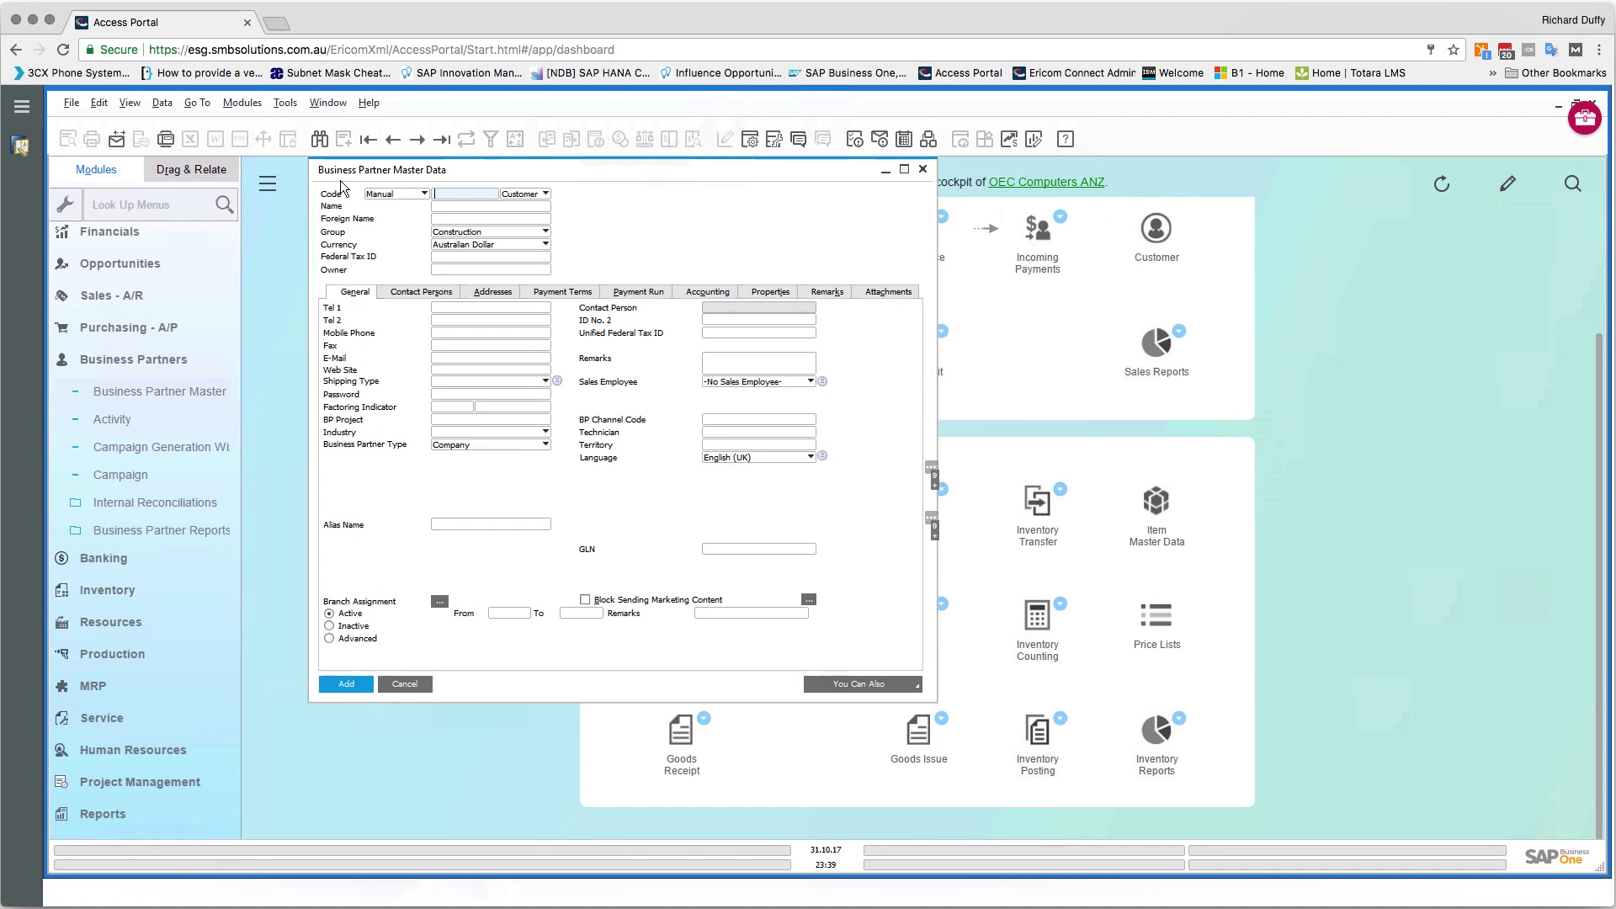
click(321, 141)
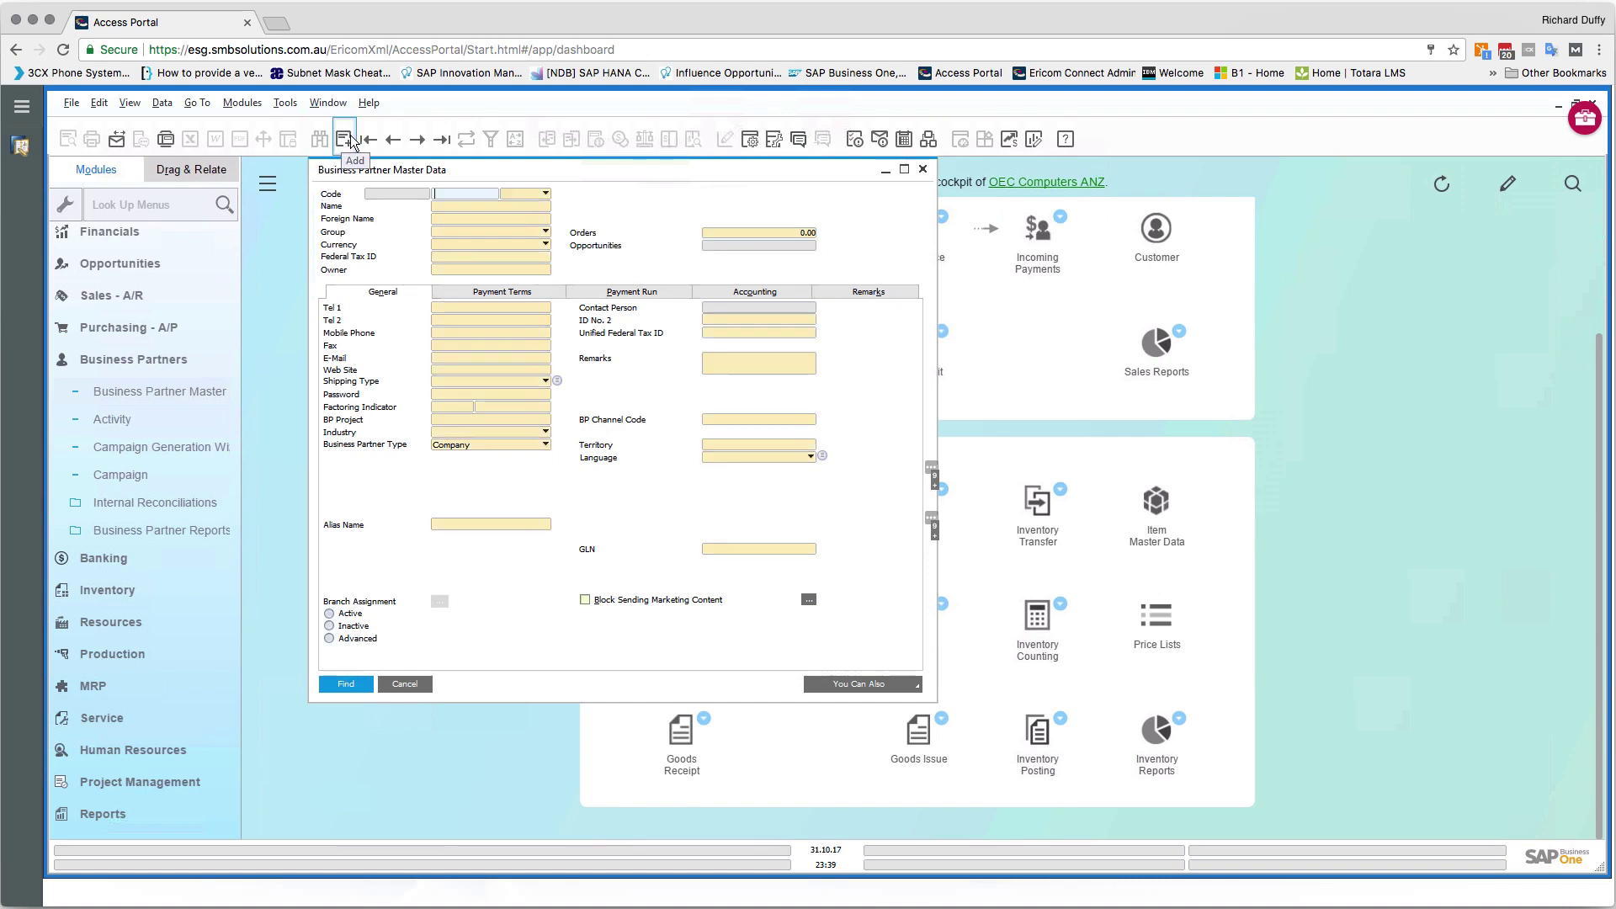
click(349, 143)
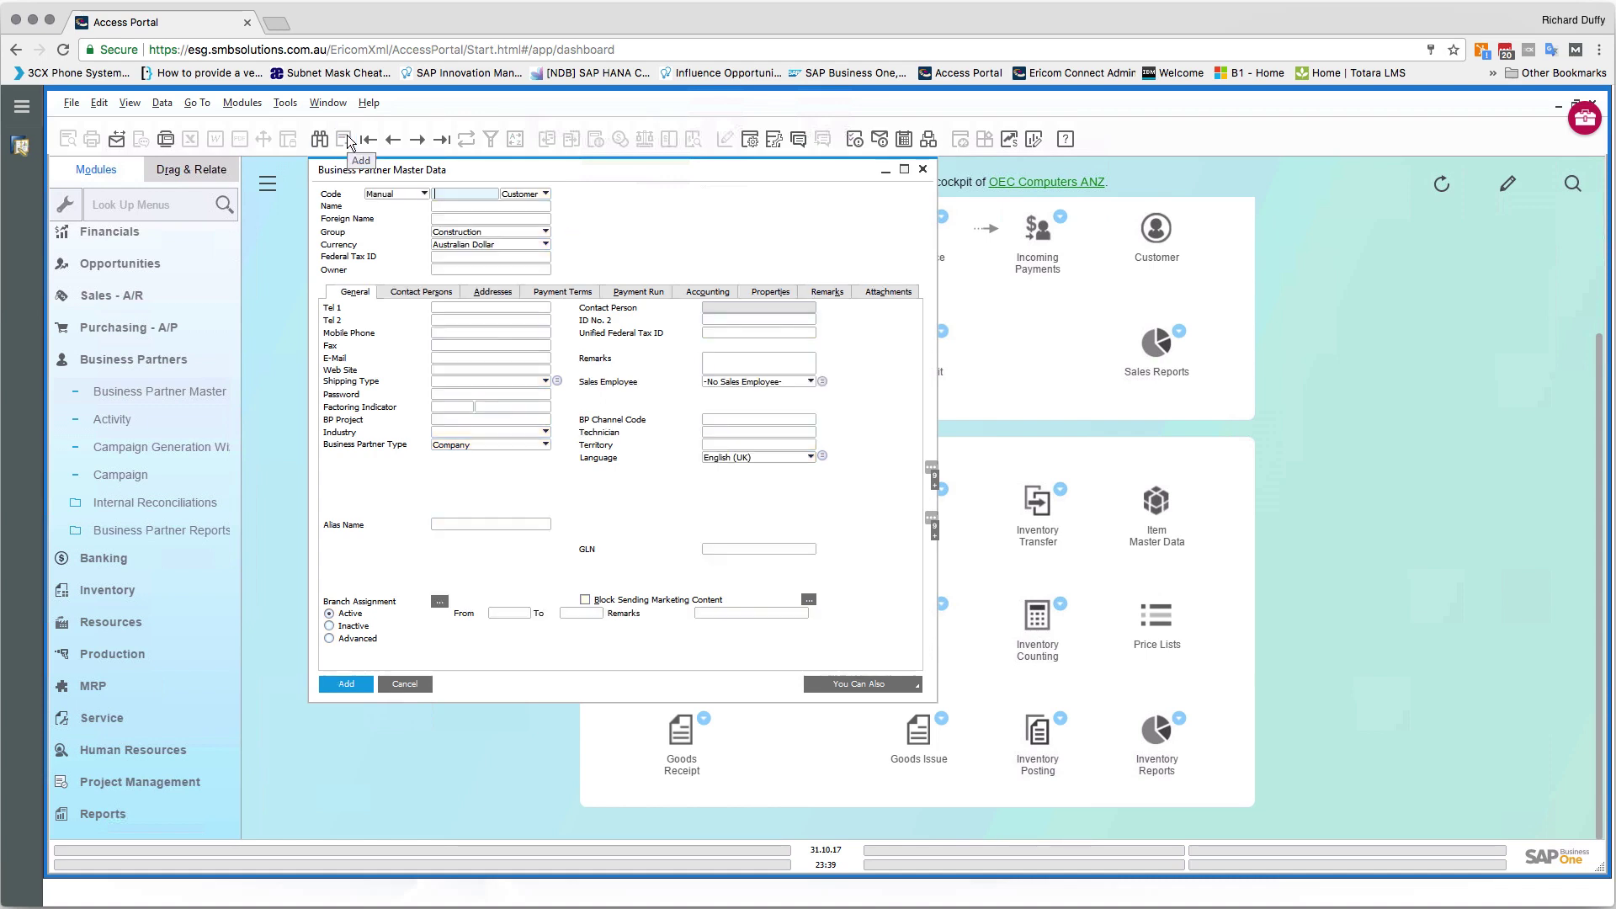
click(320, 141)
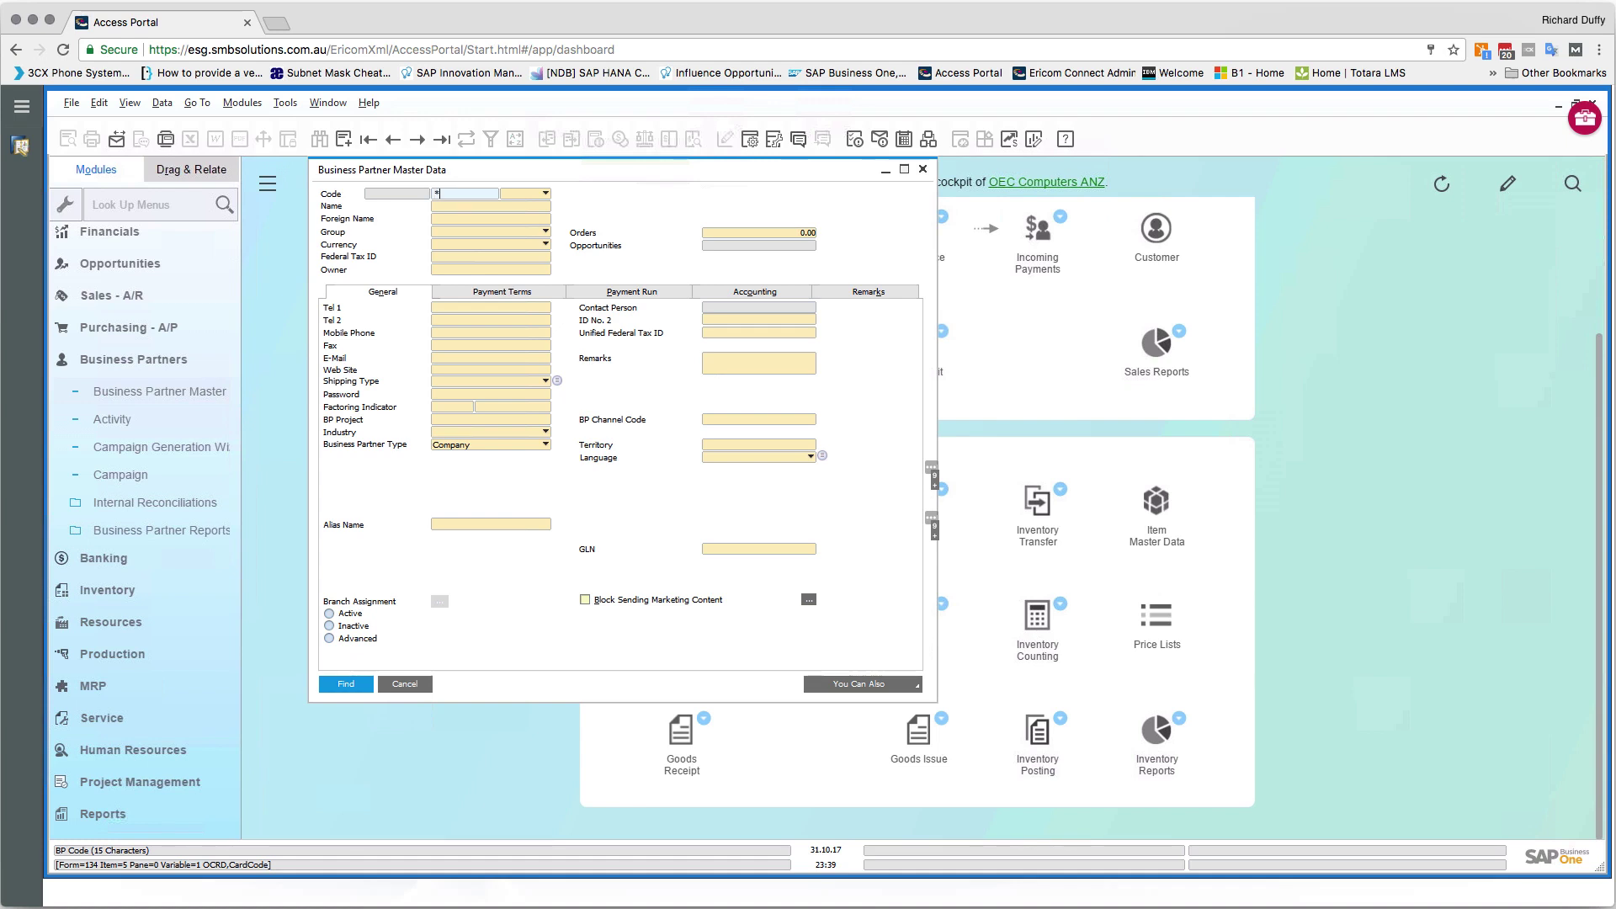
Step: Open the Maxi Teq record from a wildcard (*) code search and view its available partner types
key(Return)
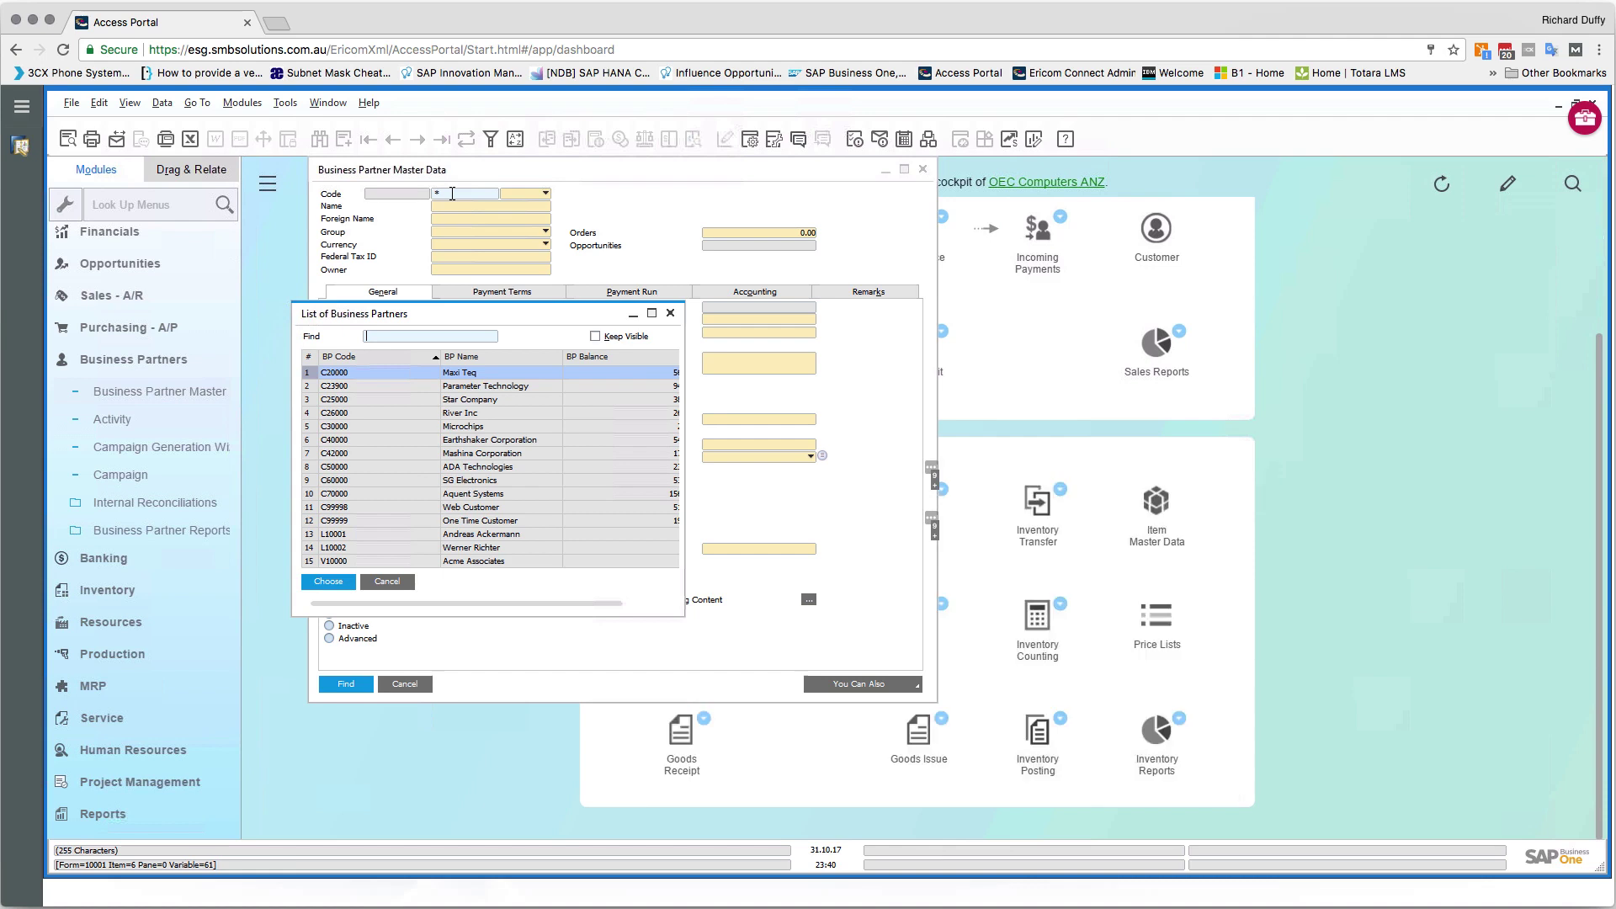
double_click(400, 372)
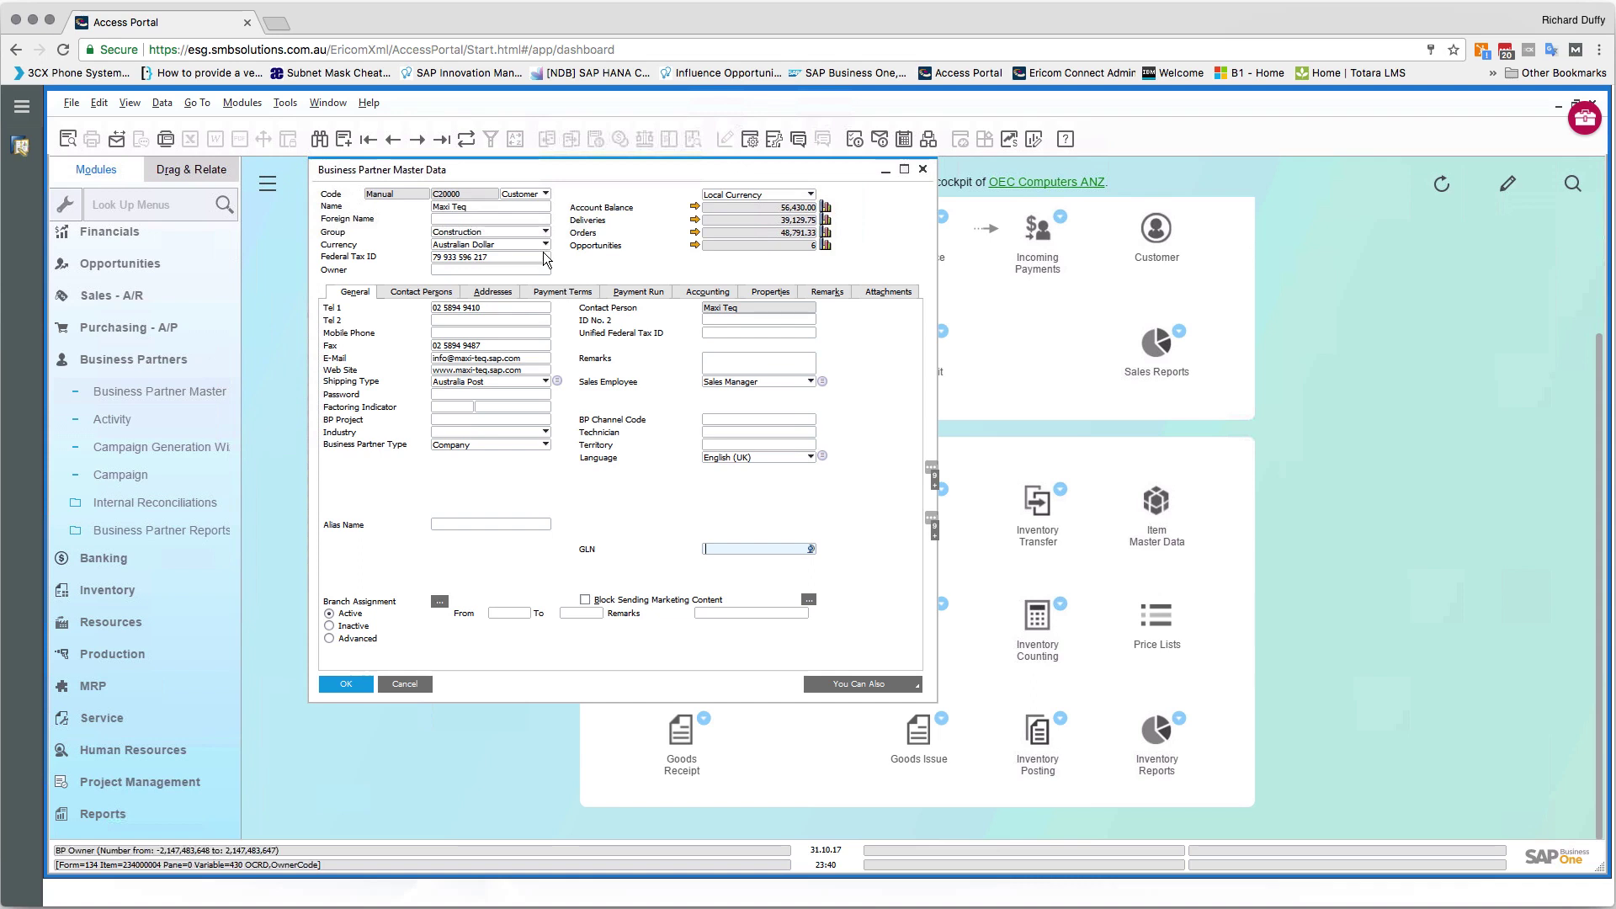
click(546, 195)
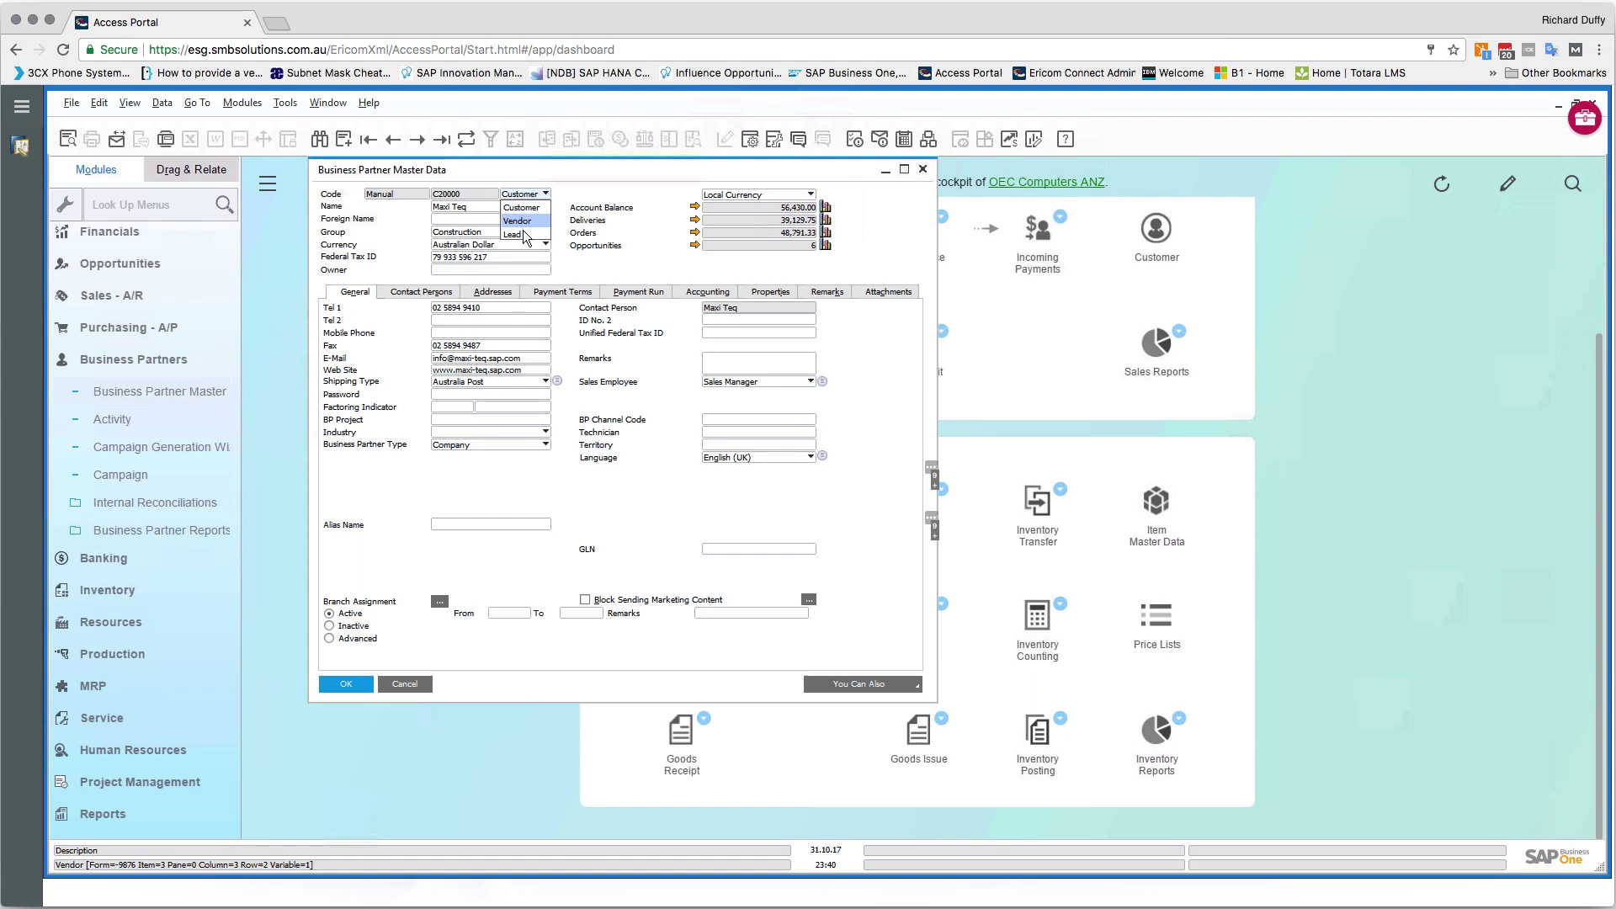
click(624, 196)
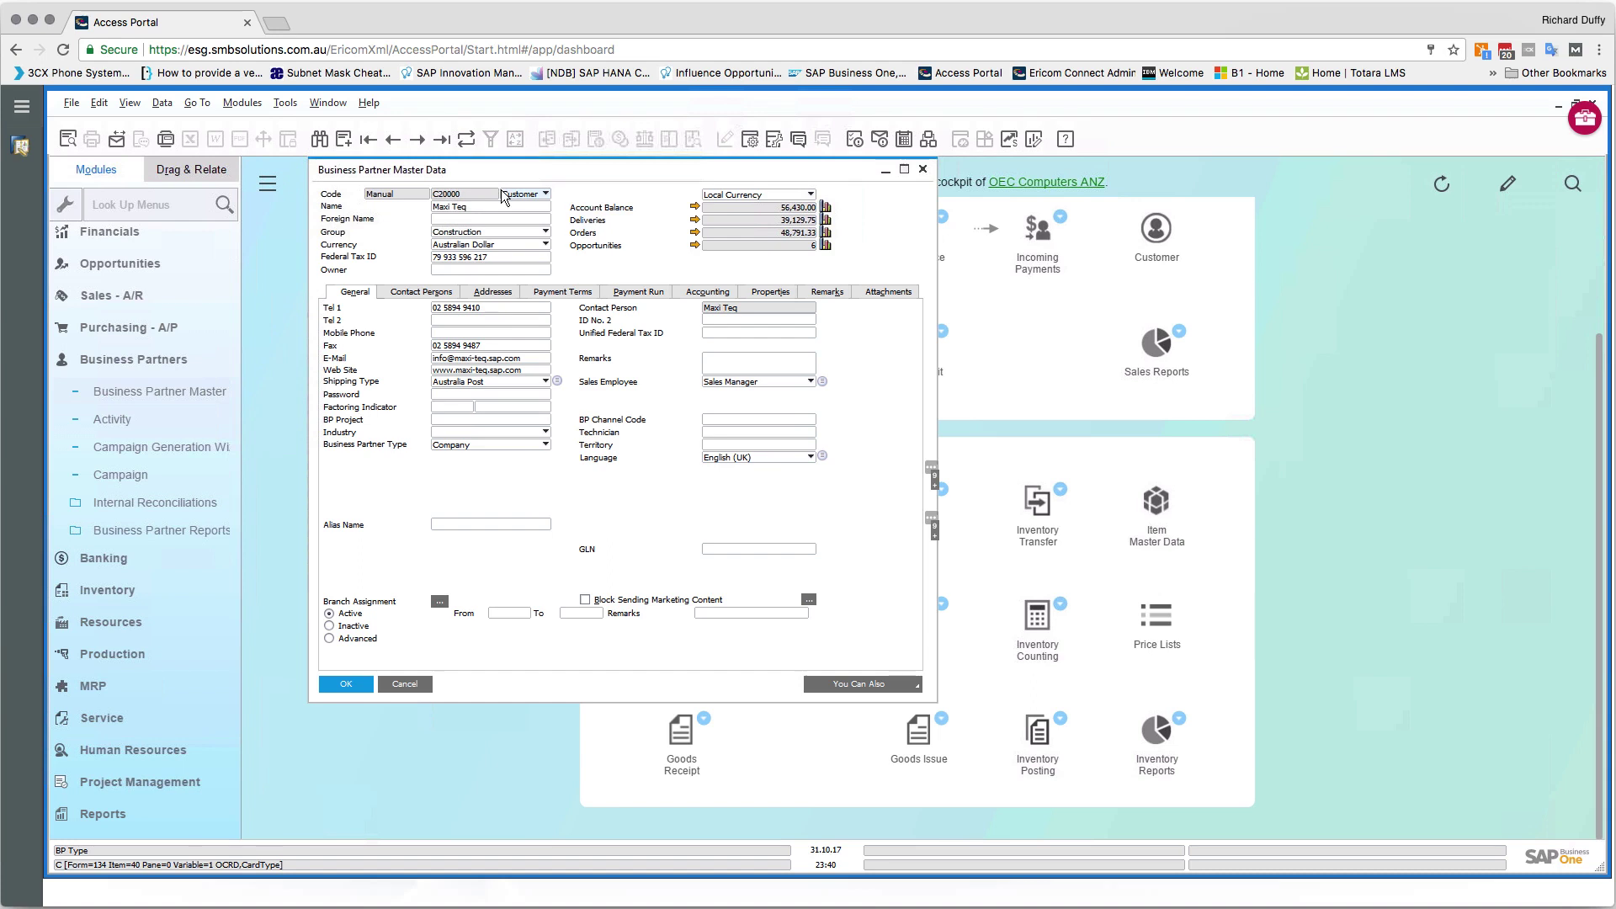
Step: Return to Find mode, list all Vendor business partners with the wildcard *, and dismiss the list
key(ctrl+f)
click(543, 194)
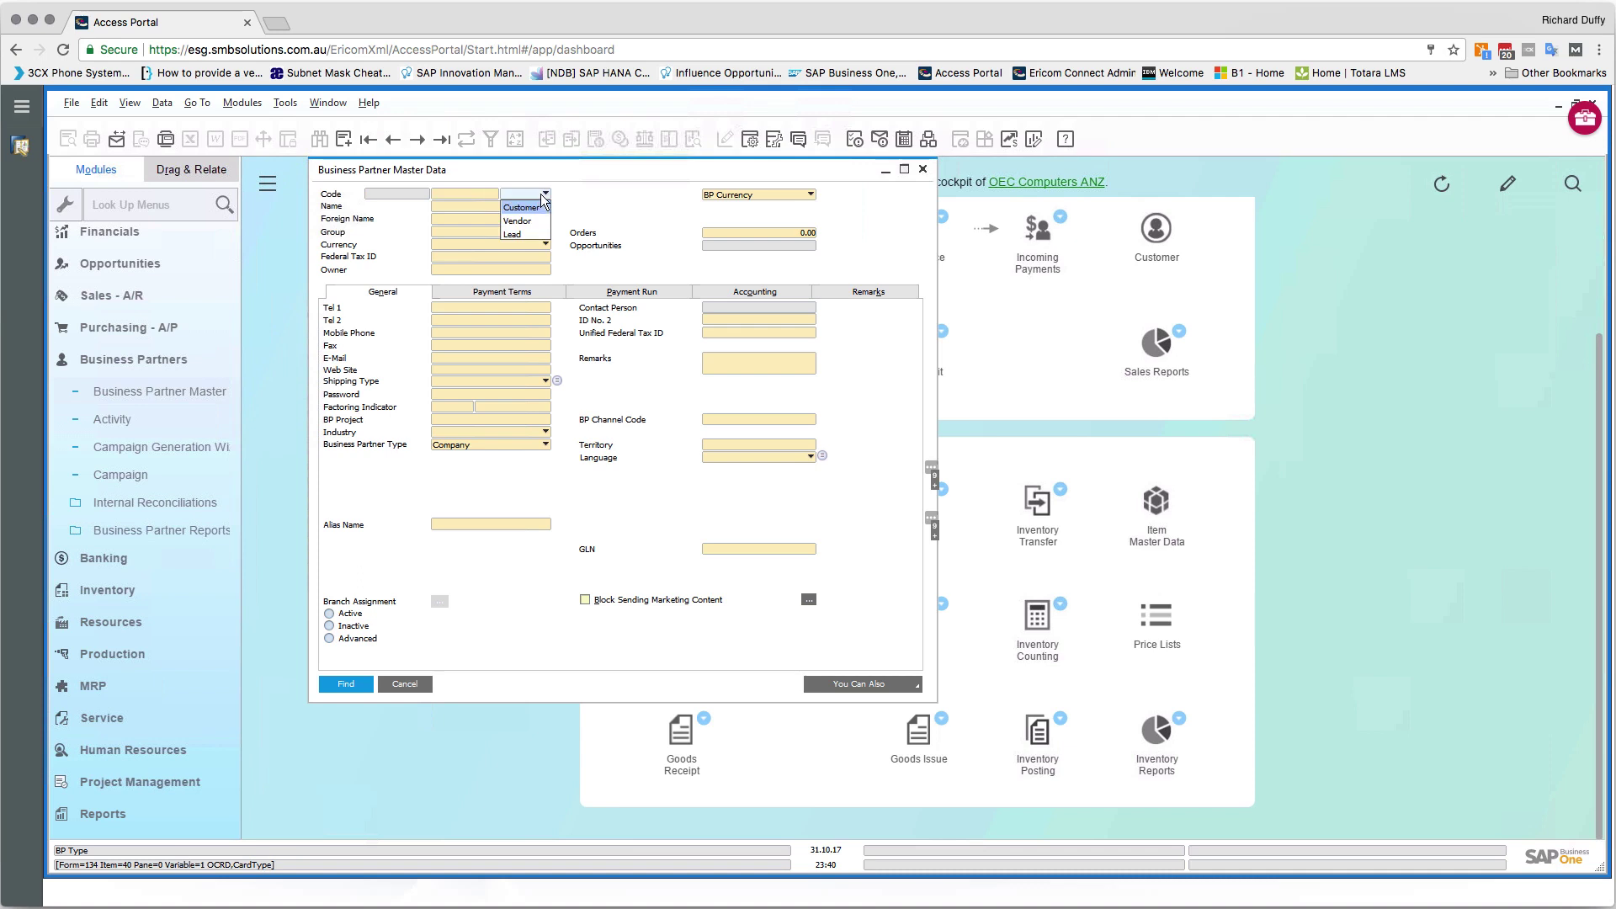
click(530, 221)
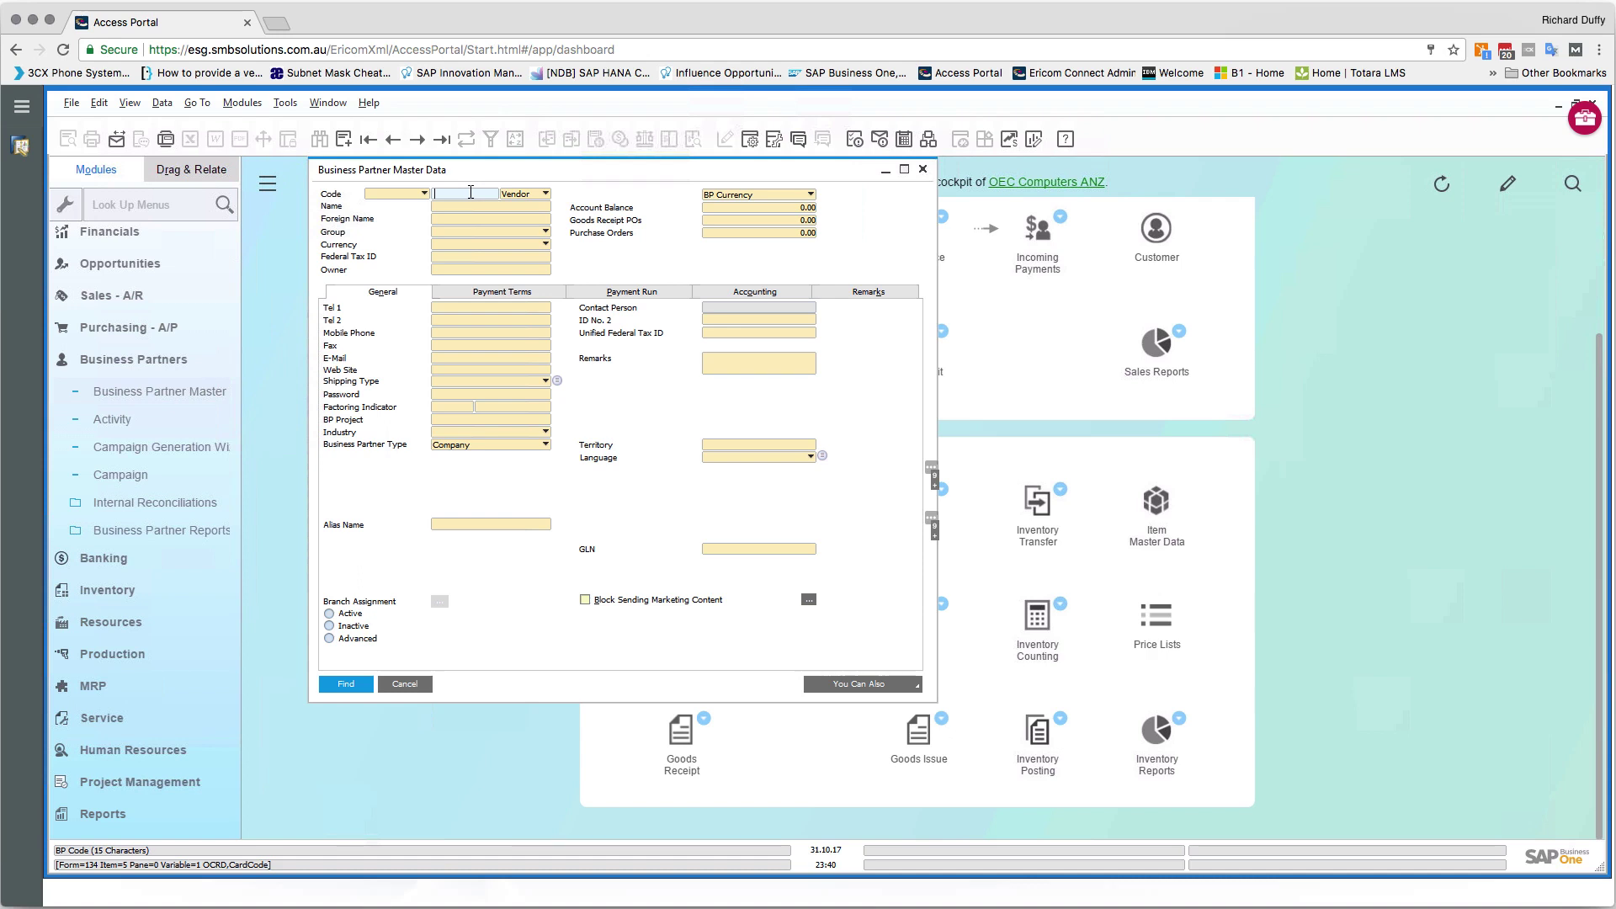
key(Return)
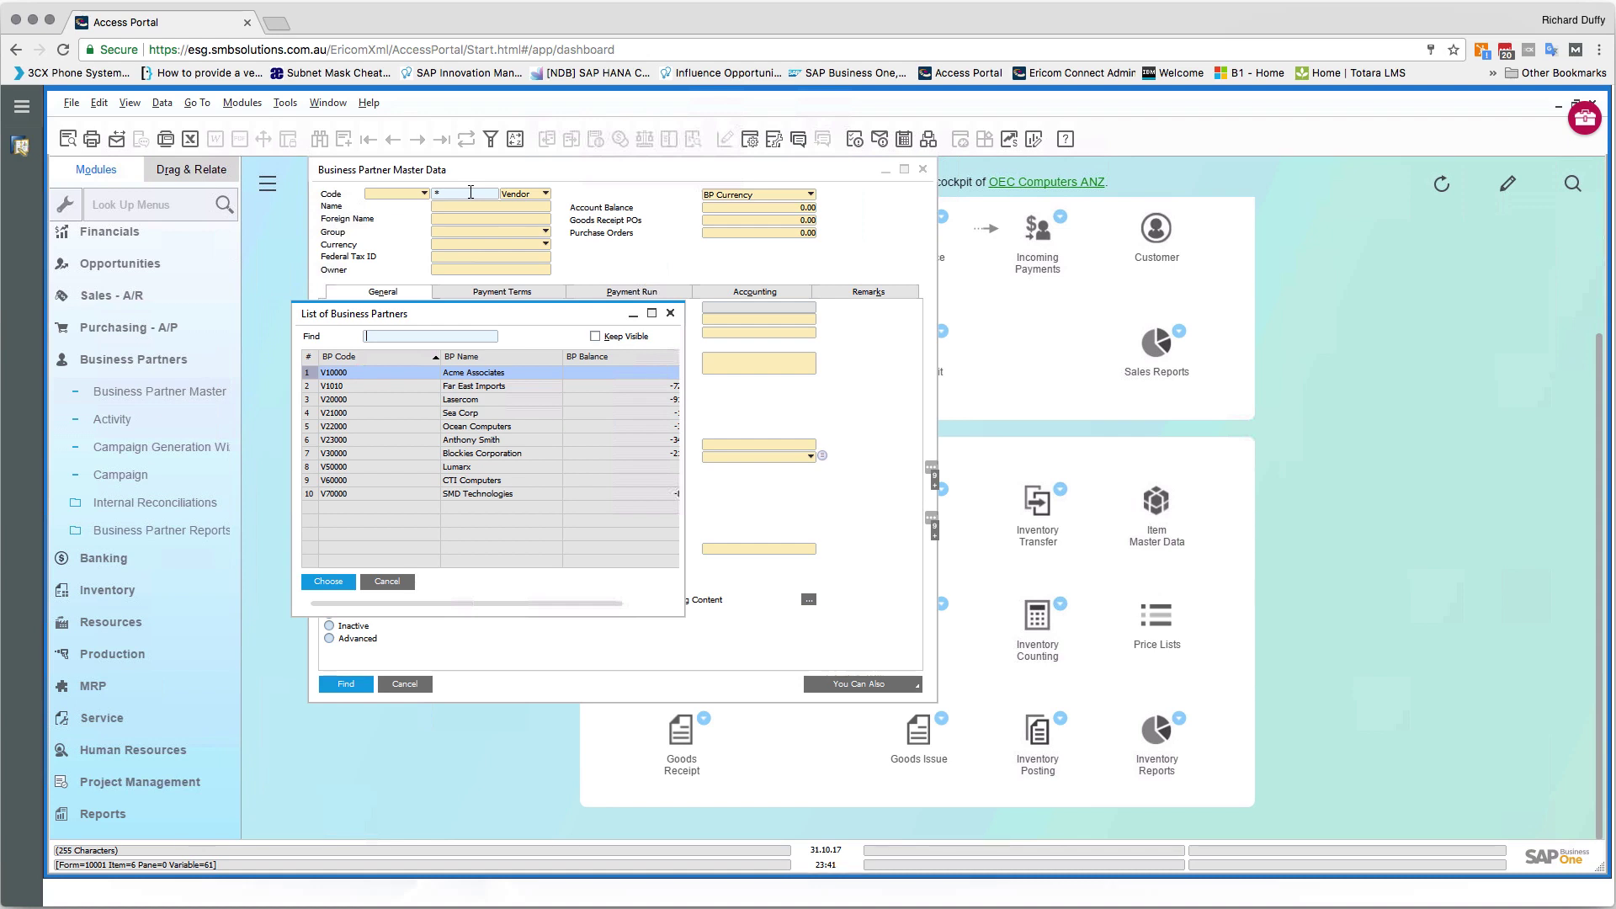
click(386, 581)
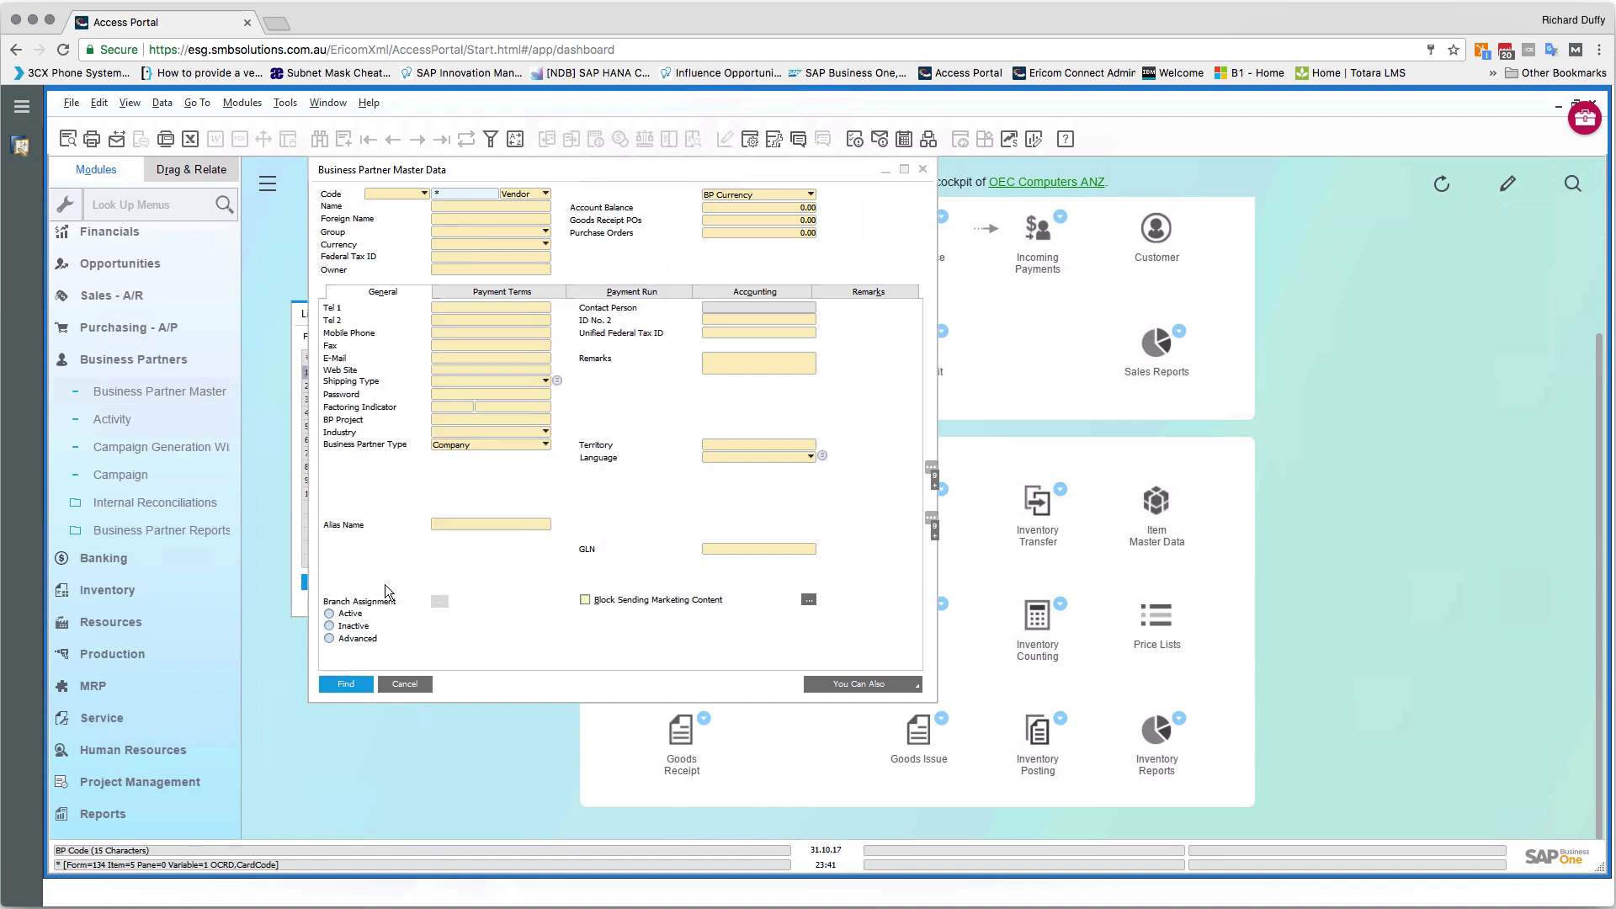
Step: Change the partner type to Lead and list all leads with the wildcard *
click(546, 198)
click(525, 238)
click(455, 190)
key(Tab)
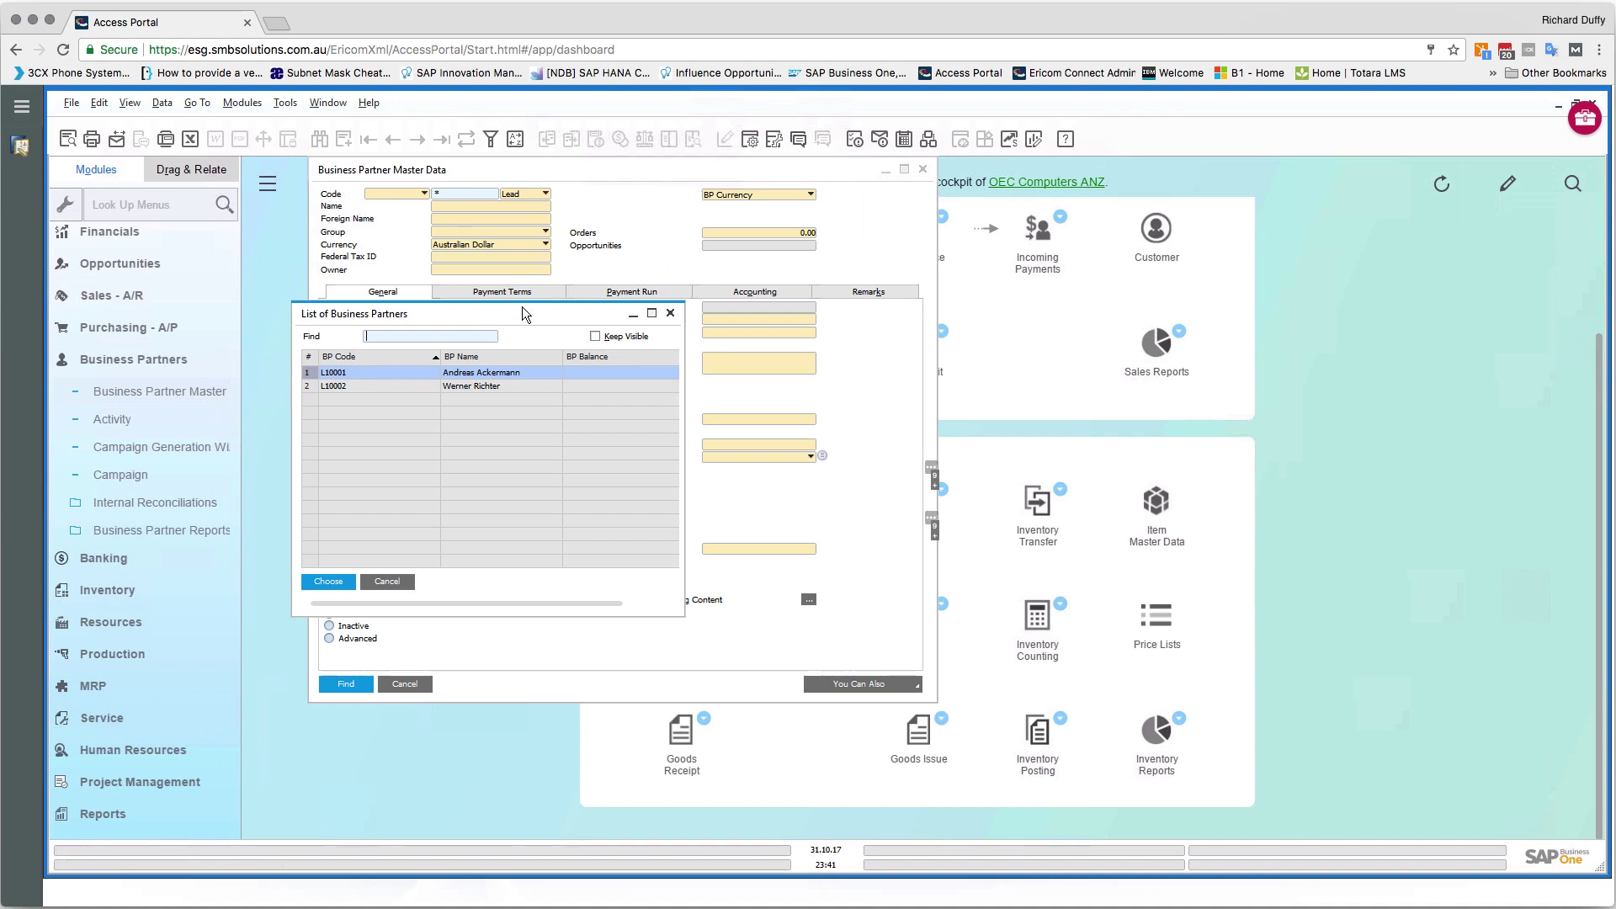
Step: Move the list of leads beside the form, enable Keep Visible, and choose the first lead
drag(526, 314, 1189, 301)
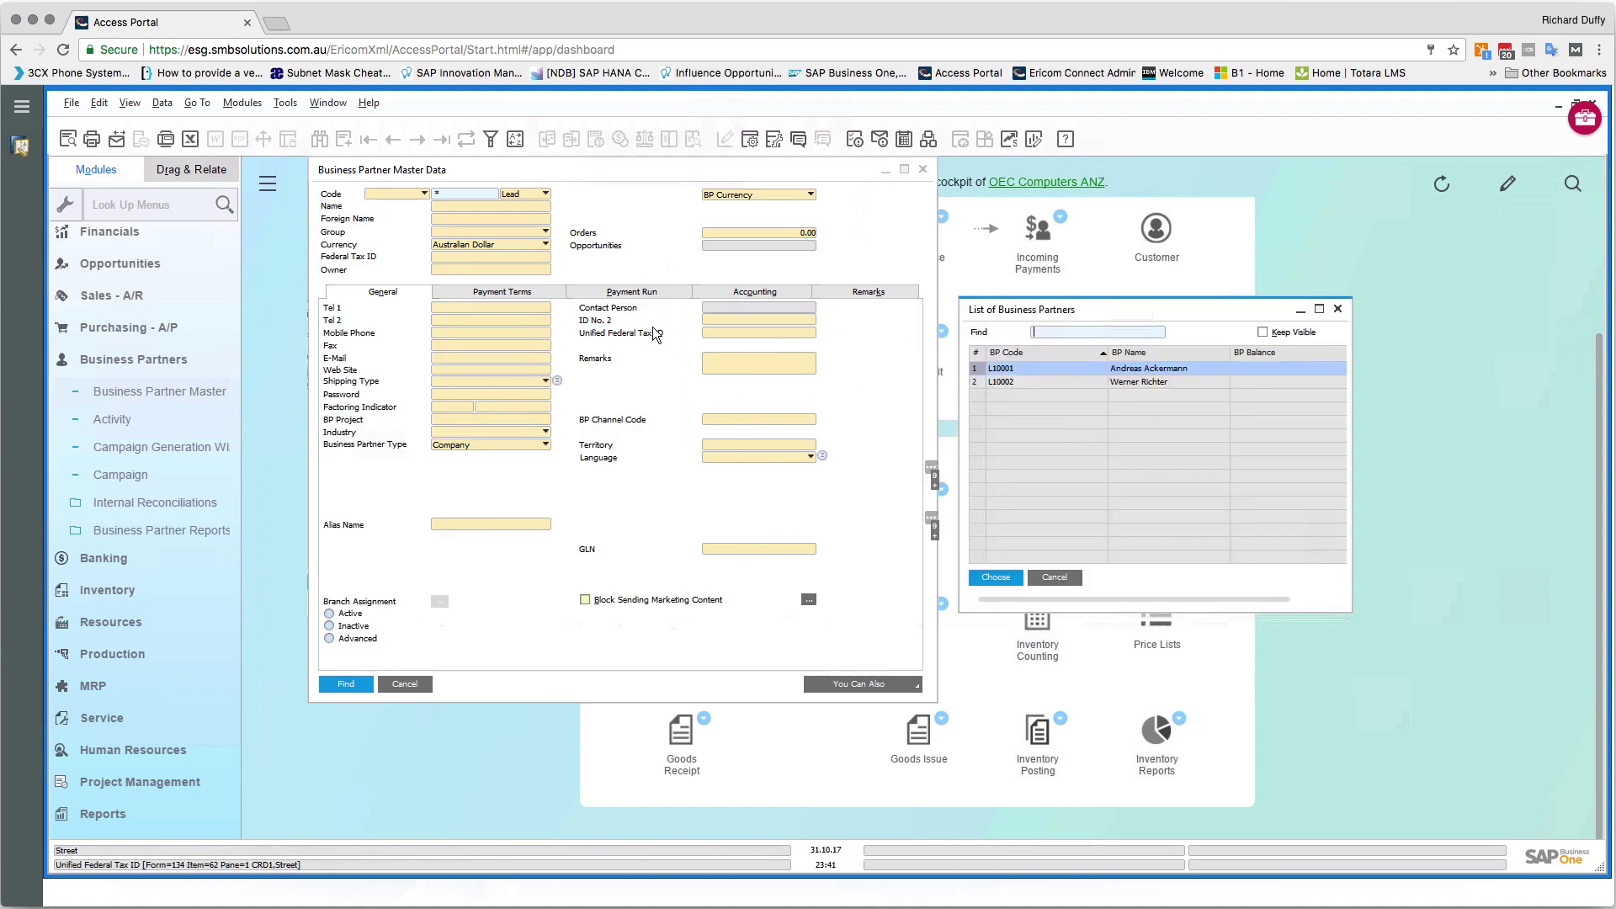
click(1263, 333)
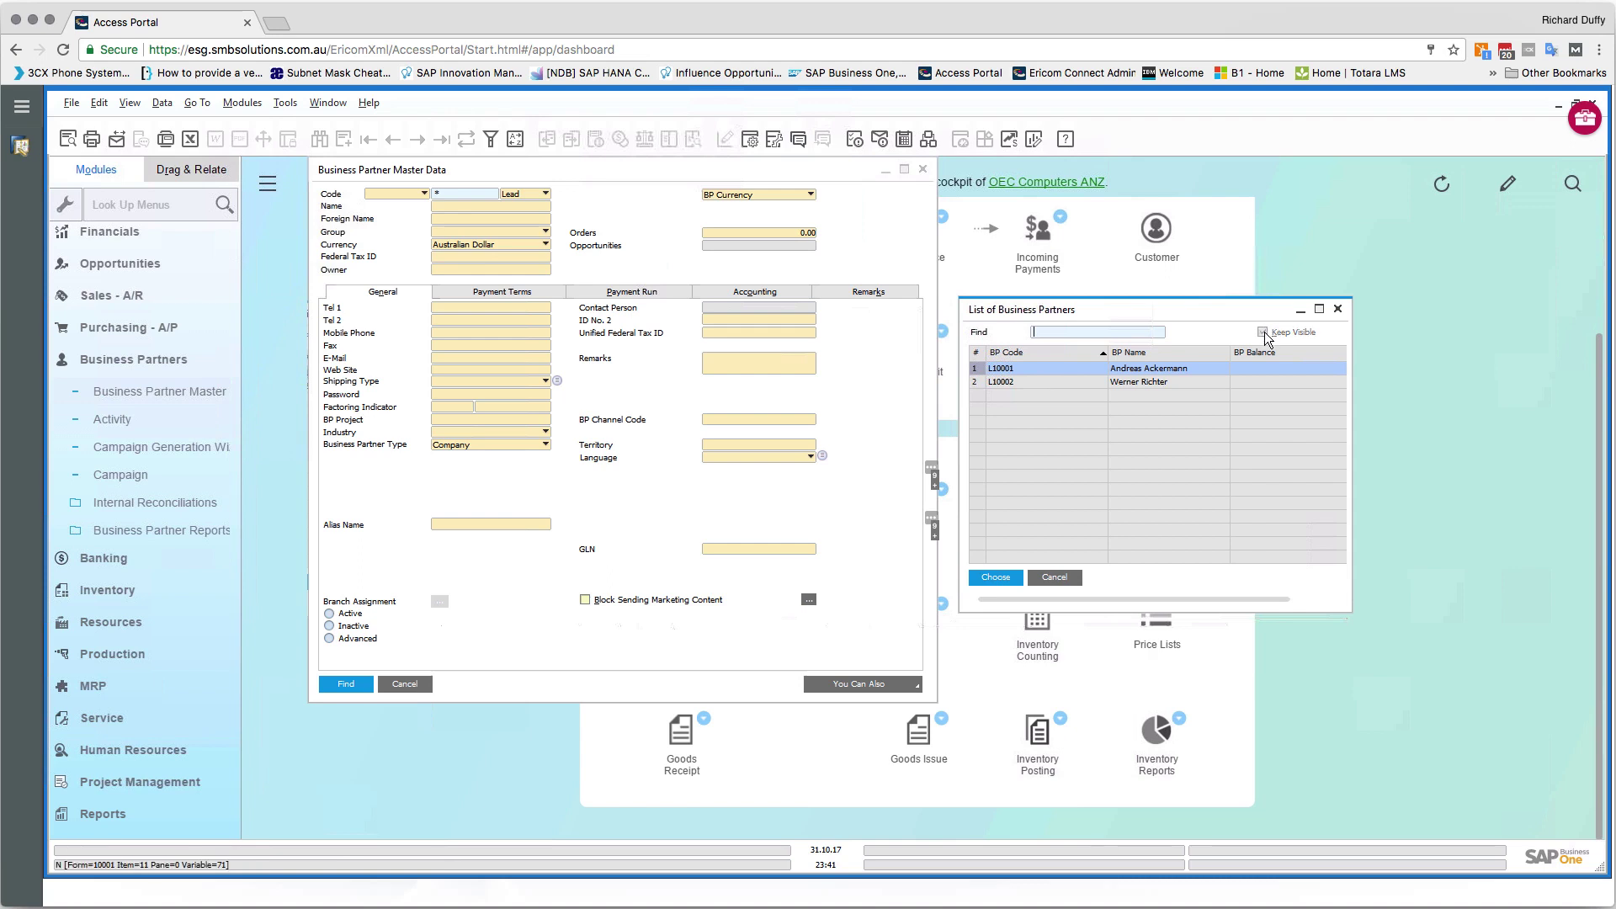
double_click(1042, 368)
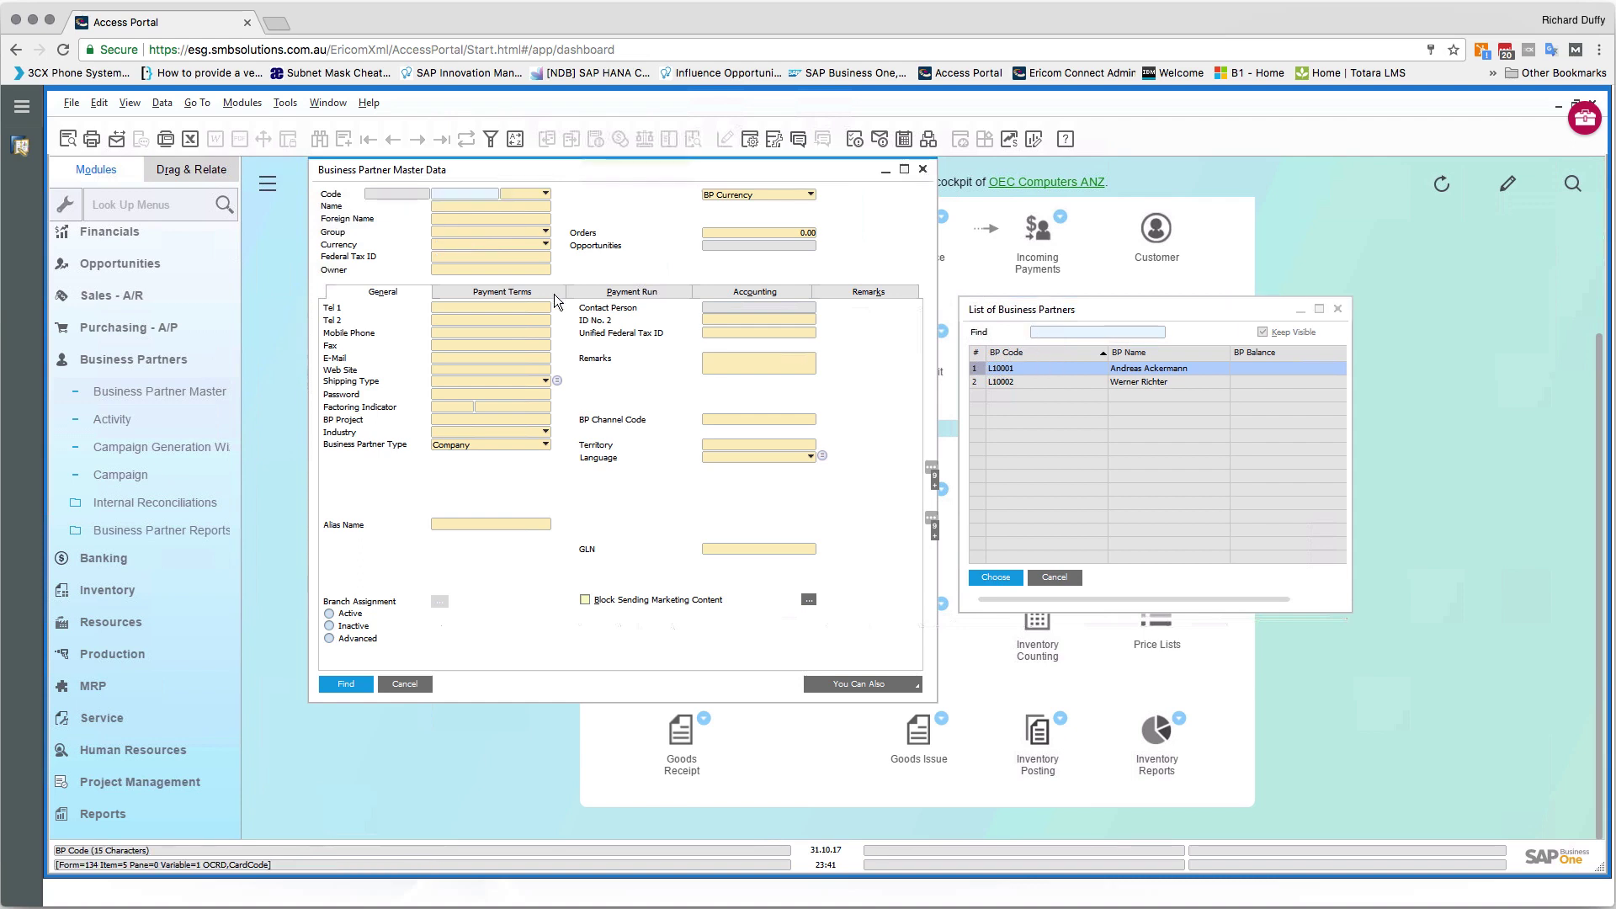
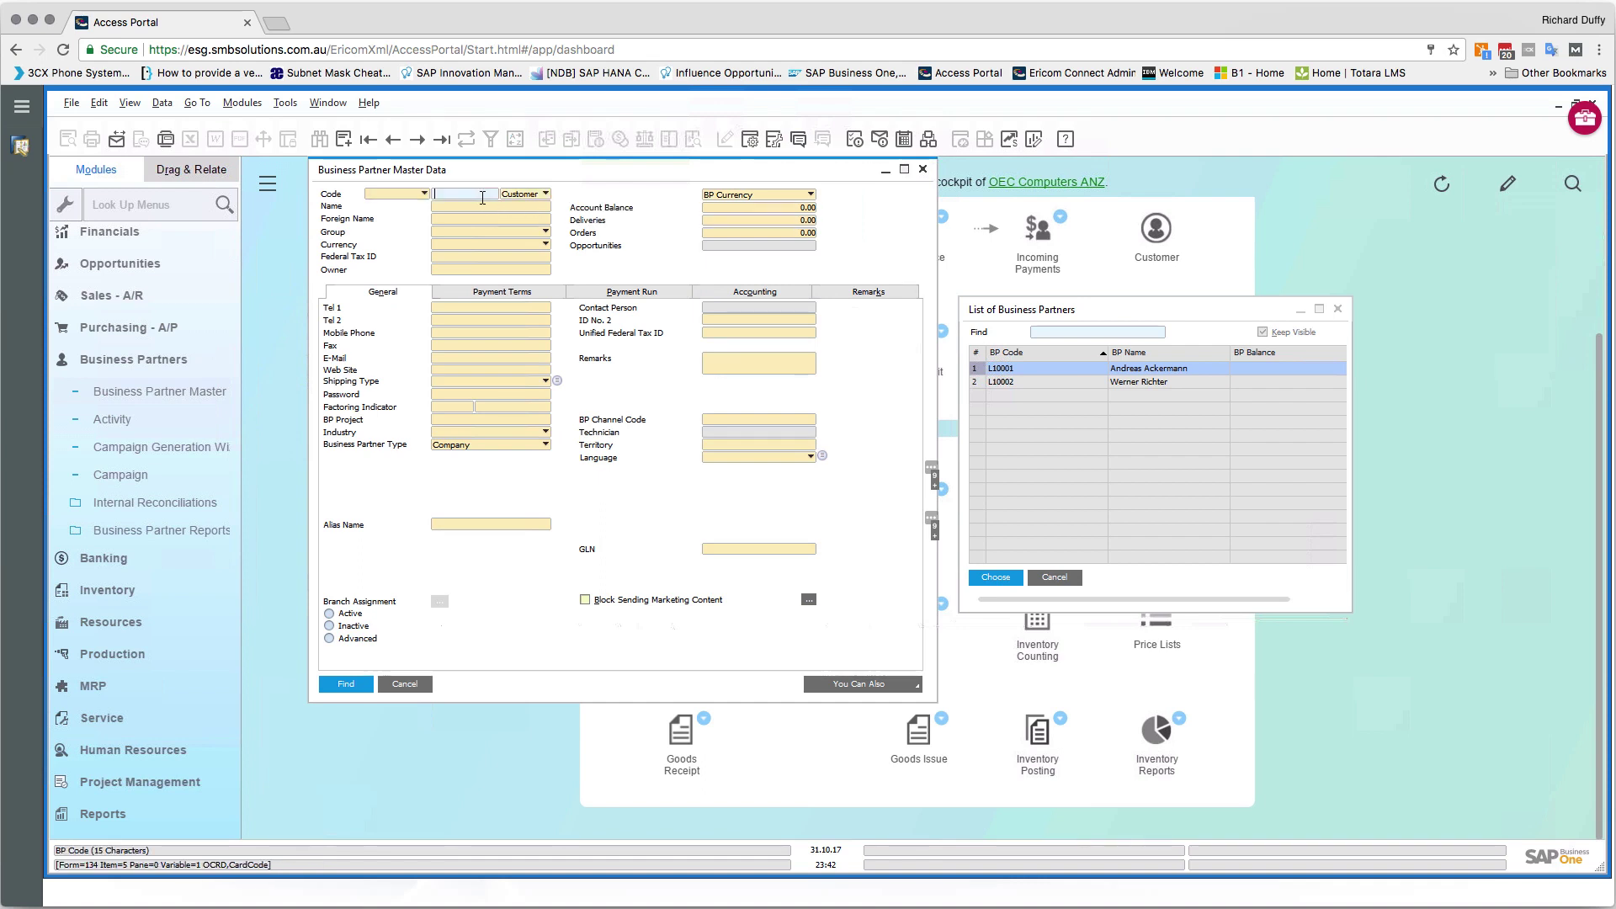
Step: List all Customer business partners with the wildcard *, close the old leads list, and open the Earthshaker Corporation record
text(*)
key(Tab)
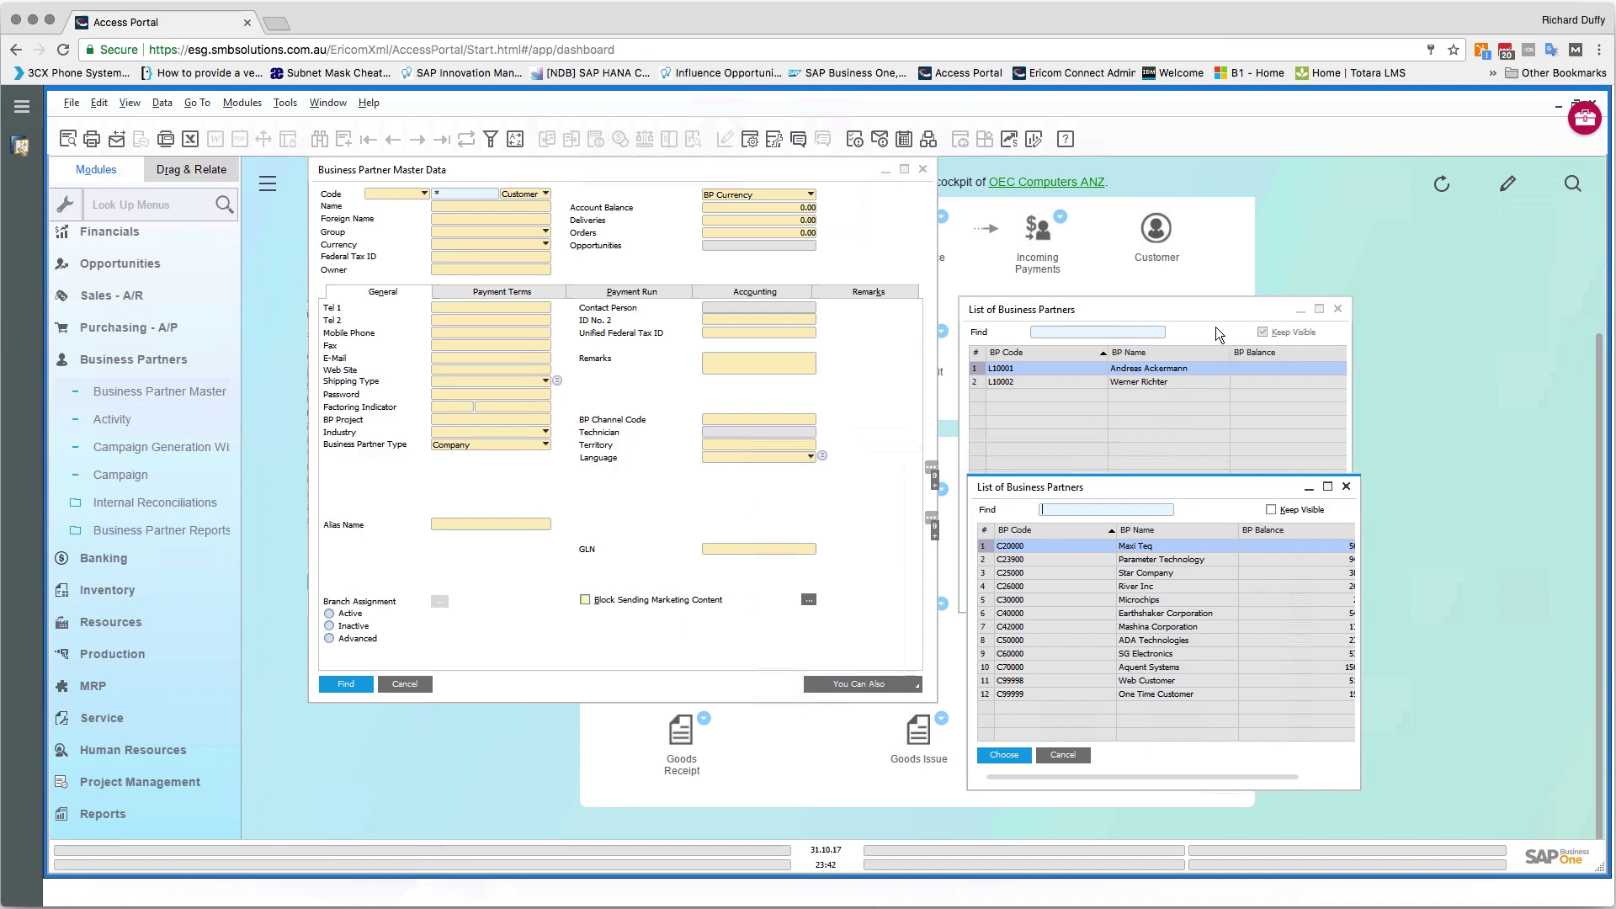
click(1338, 310)
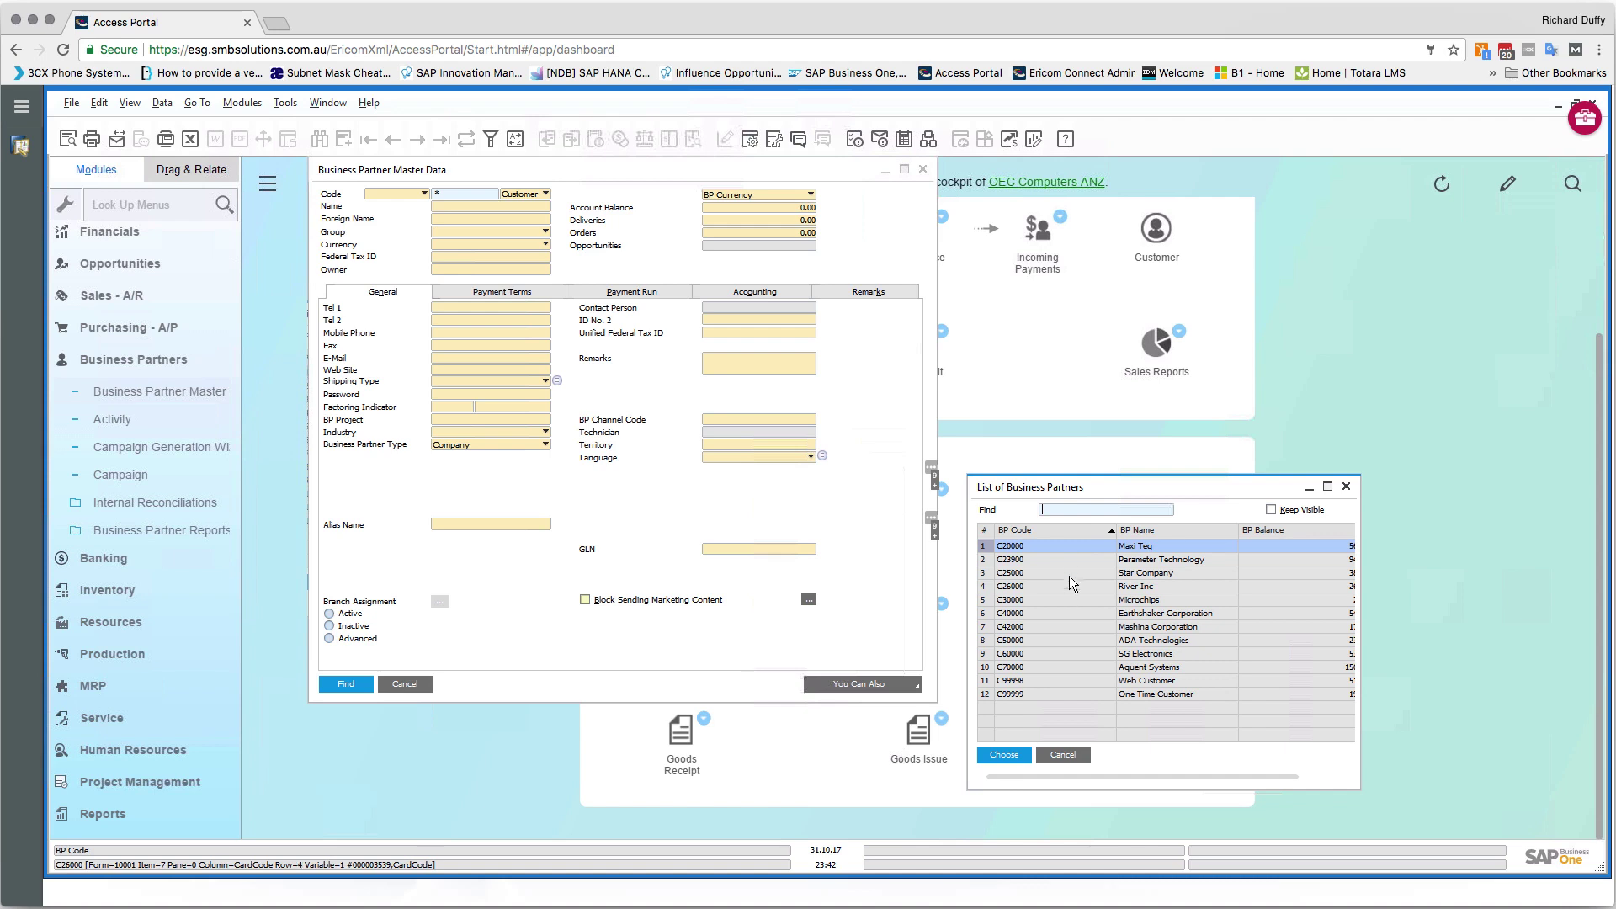
click(1062, 611)
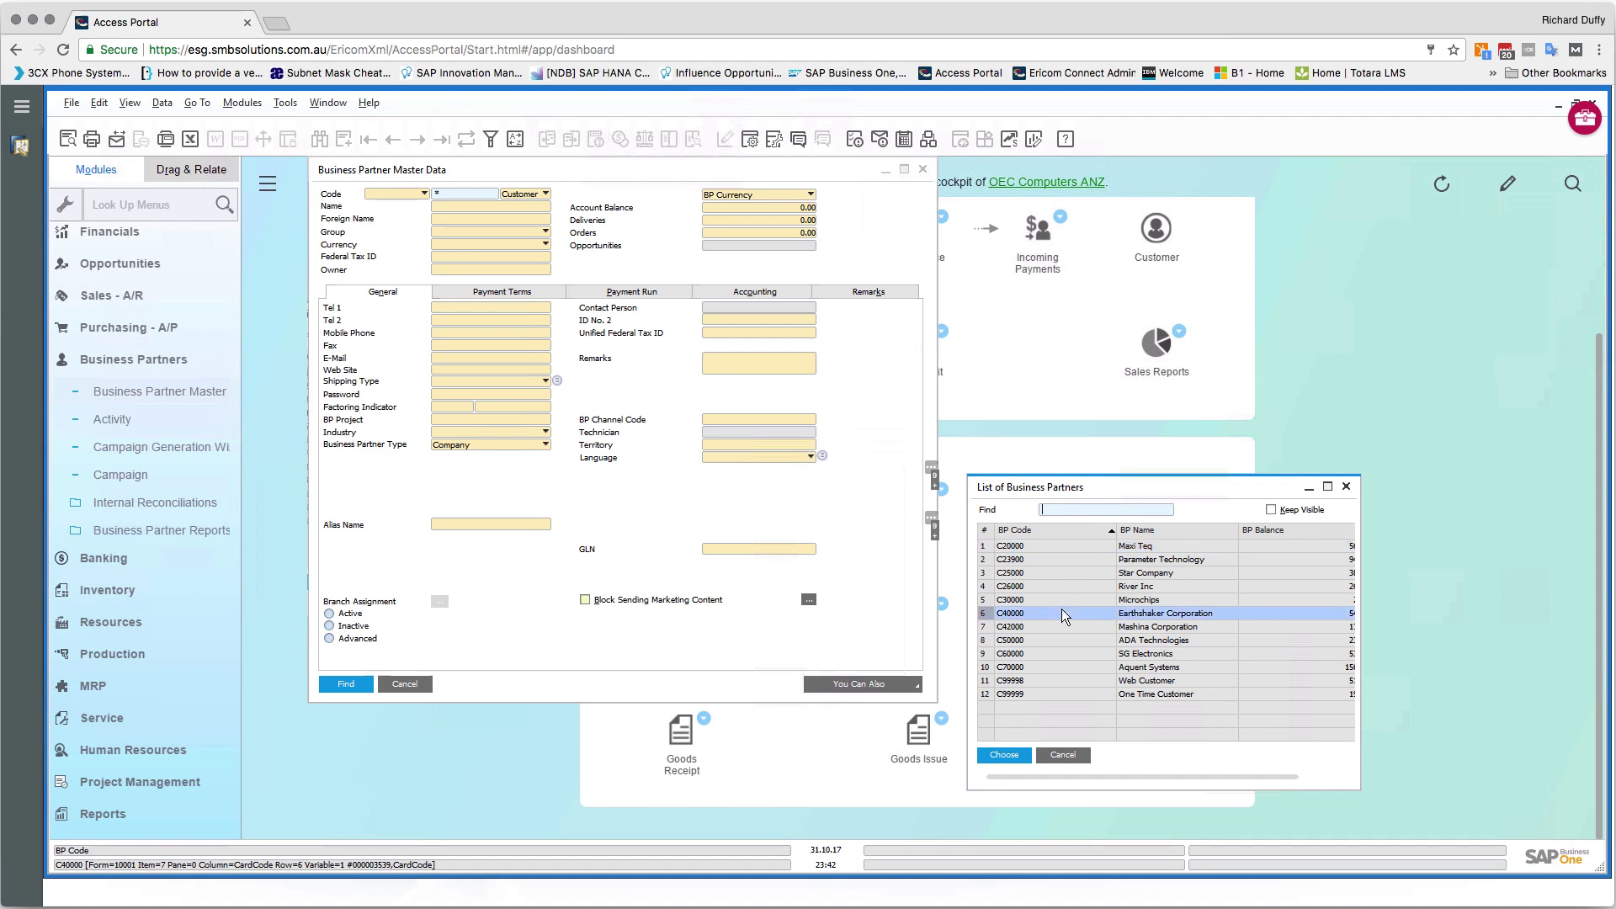
double_click(1062, 611)
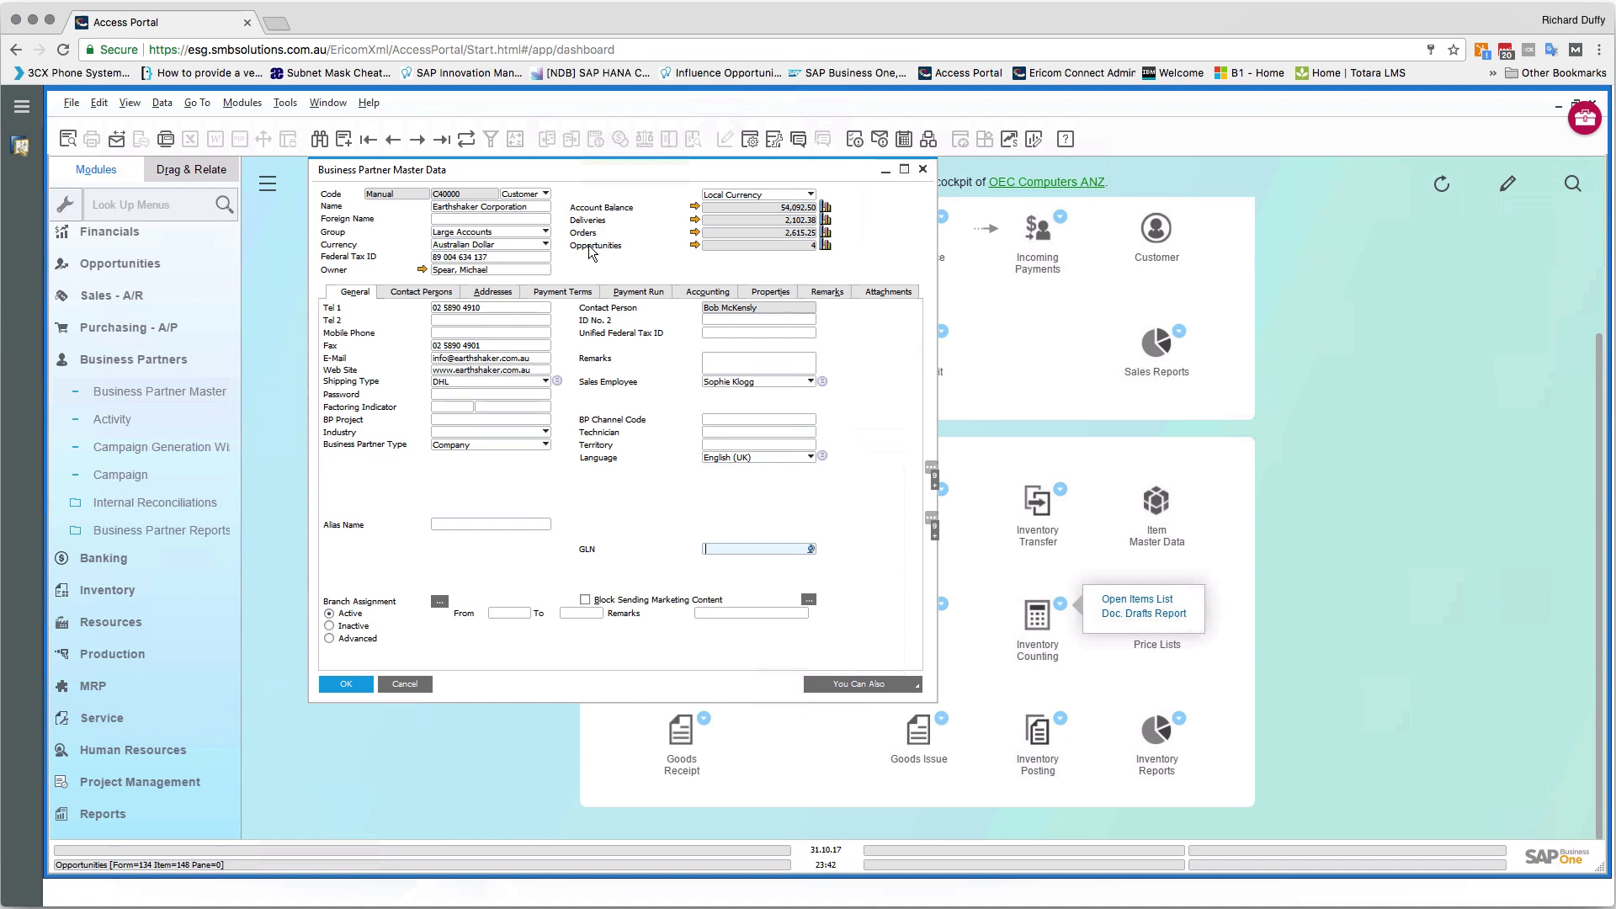
Step: Find the vendor Lasercom through a wildcard (*) search of Vendor partners and view its accounting details
key(ctrl+f)
click(546, 194)
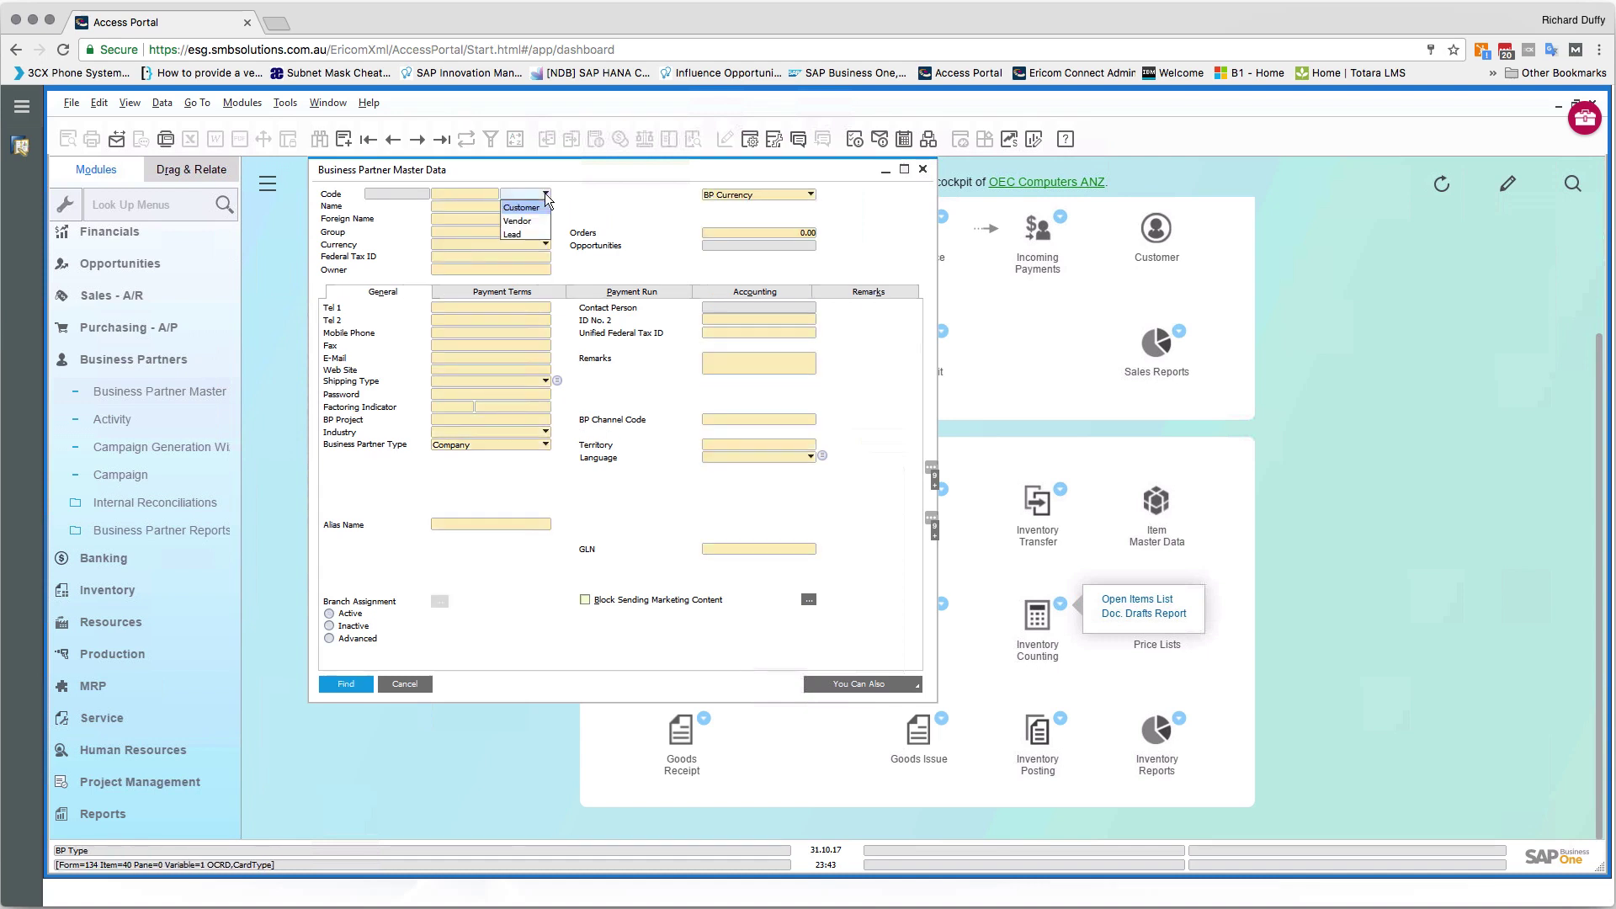
click(523, 221)
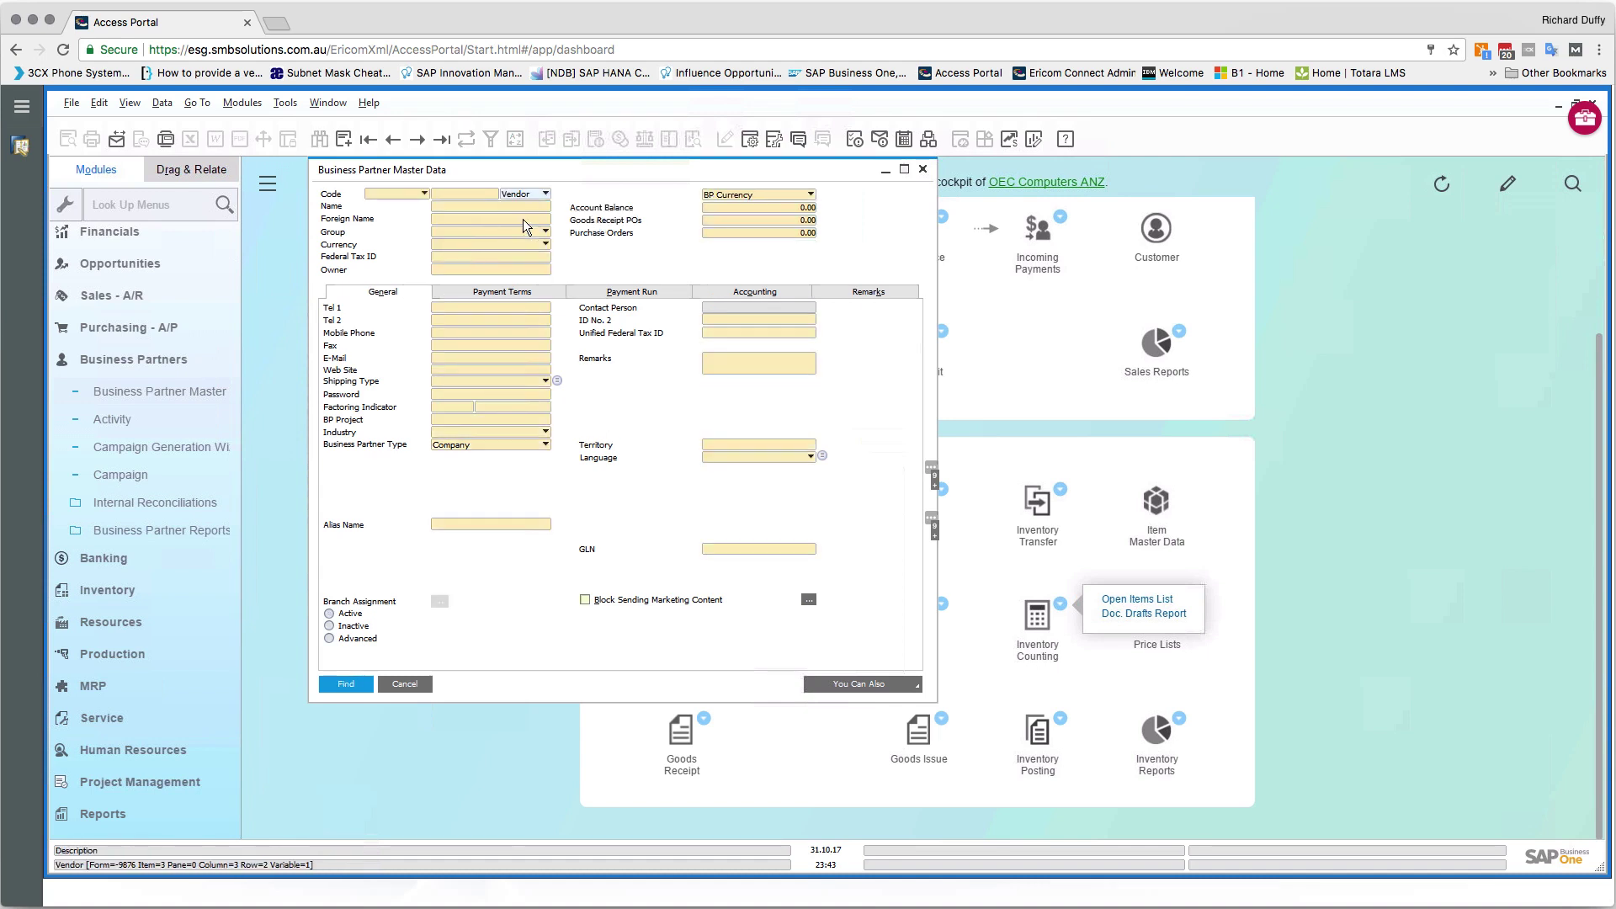
click(473, 191)
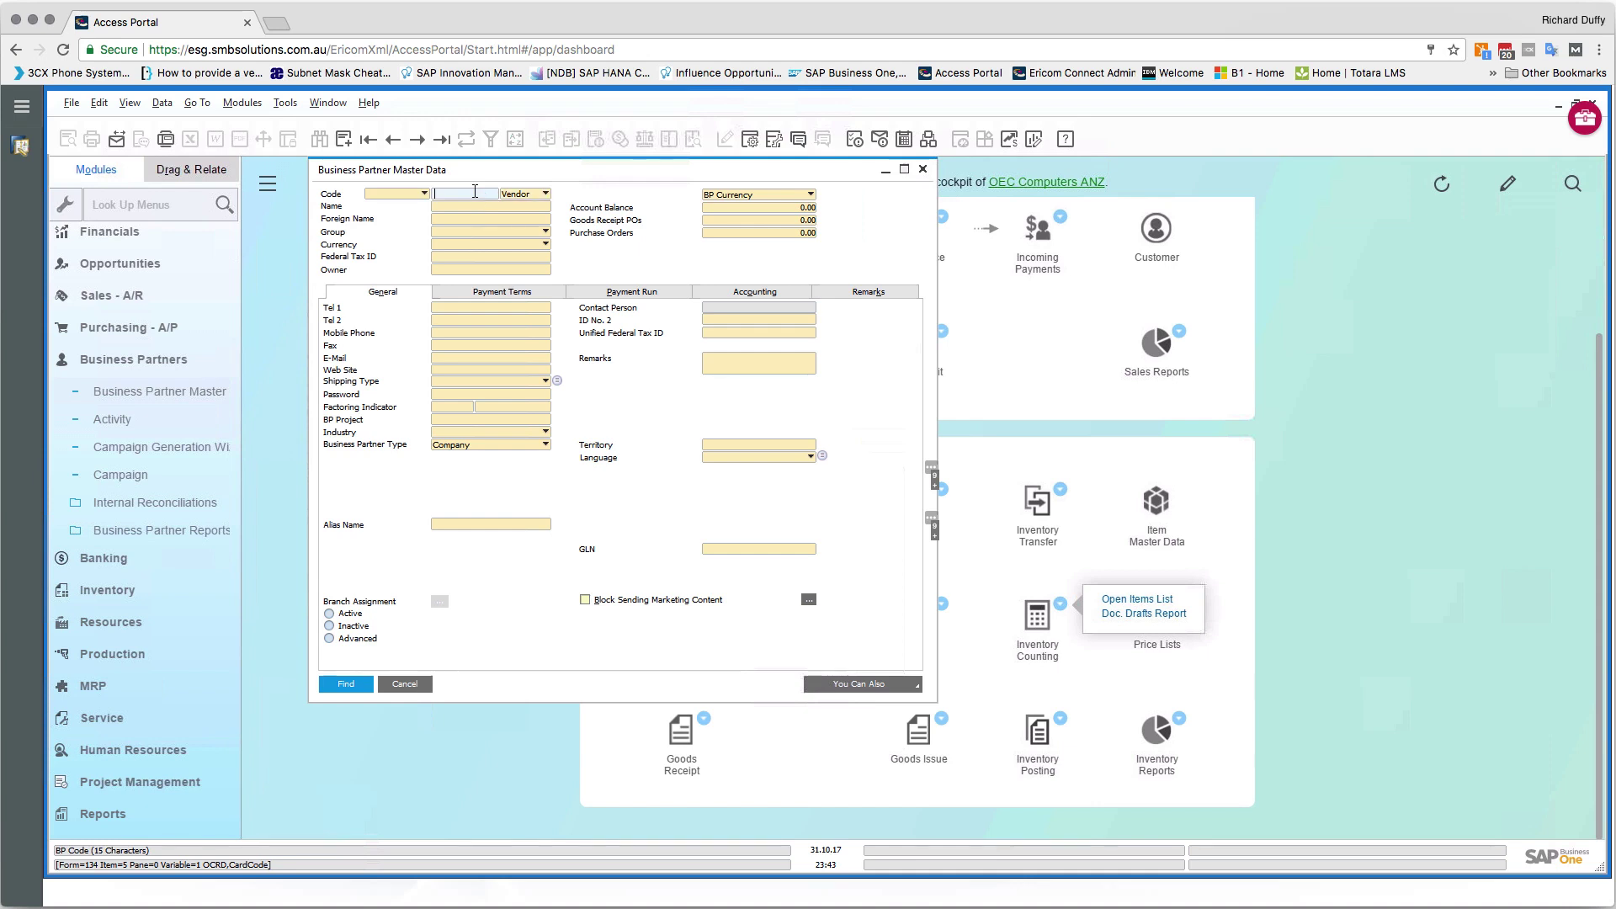
key(Tab)
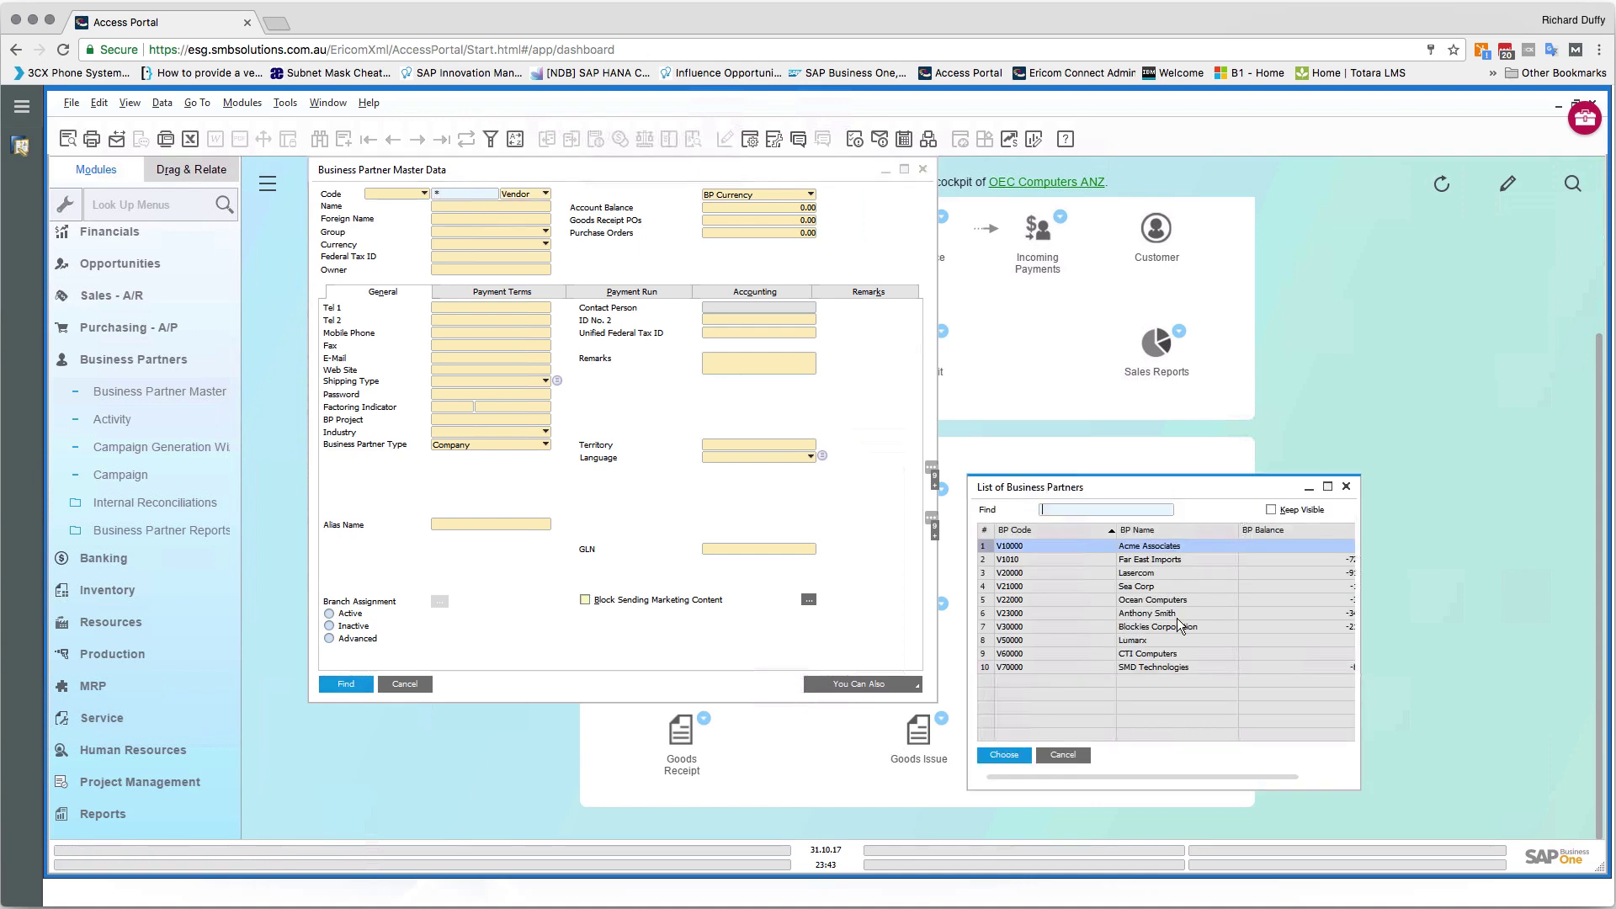
click(1048, 573)
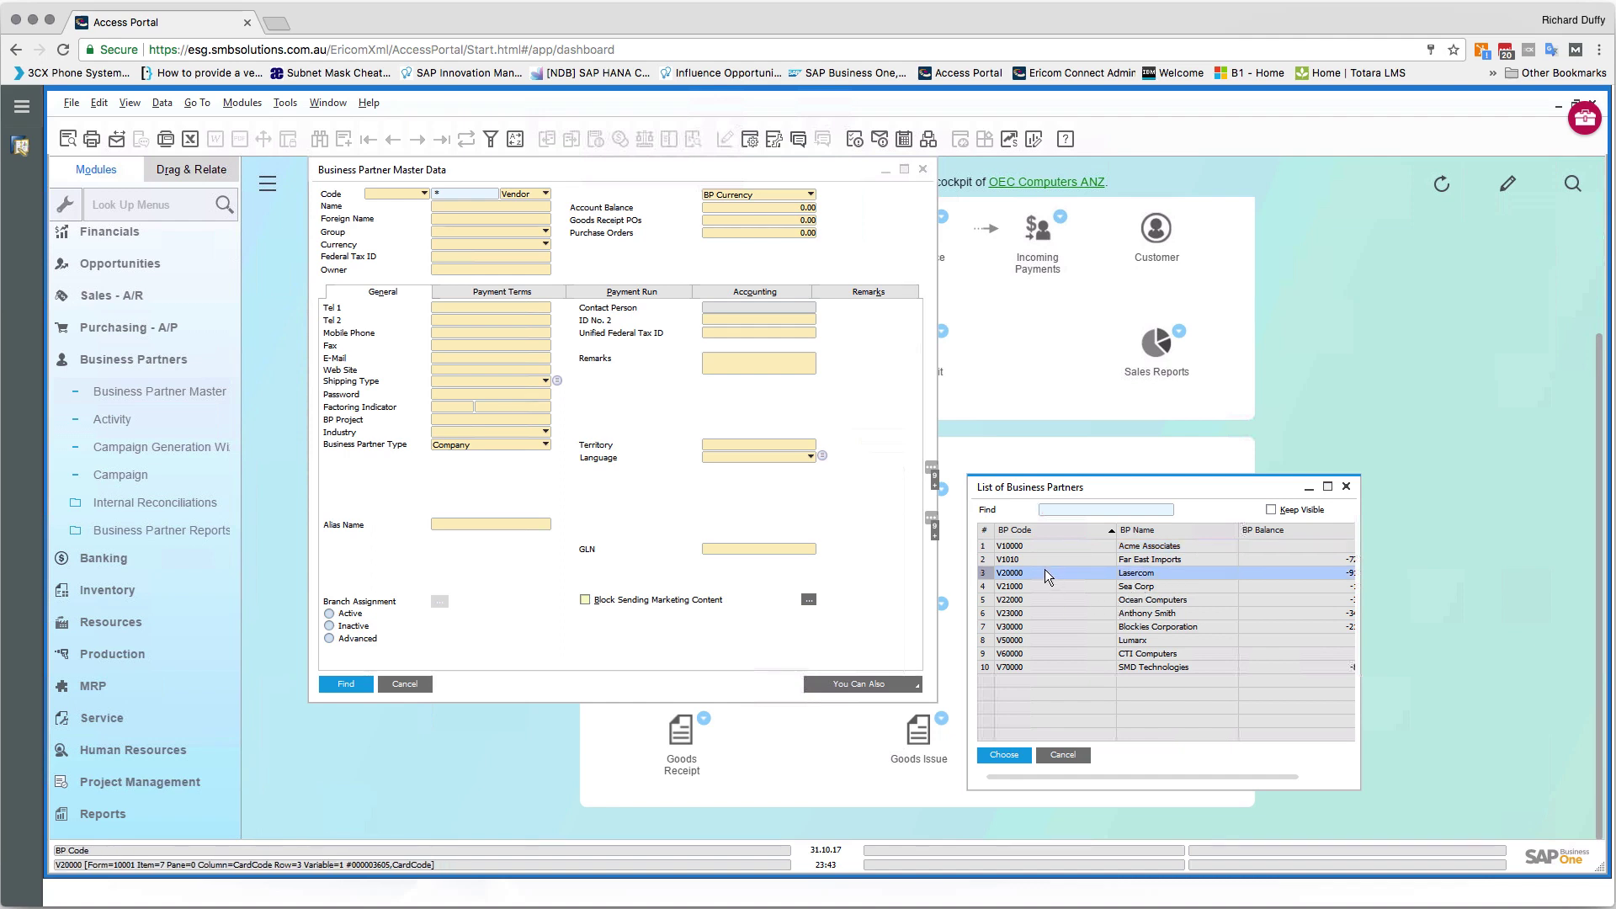
double_click(1043, 568)
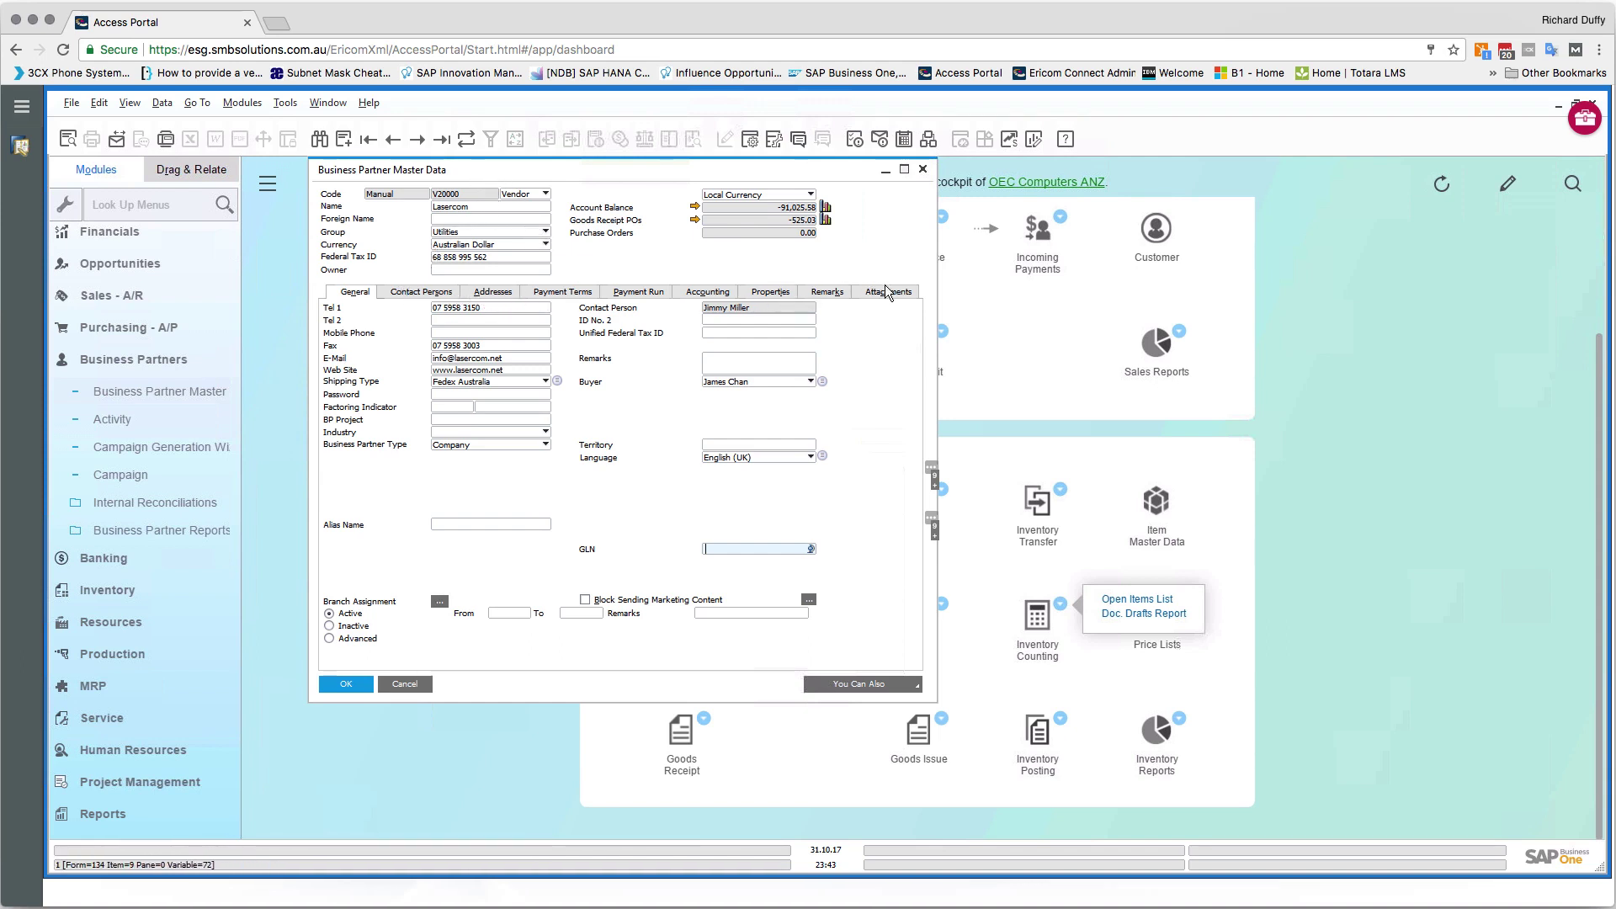
click(712, 294)
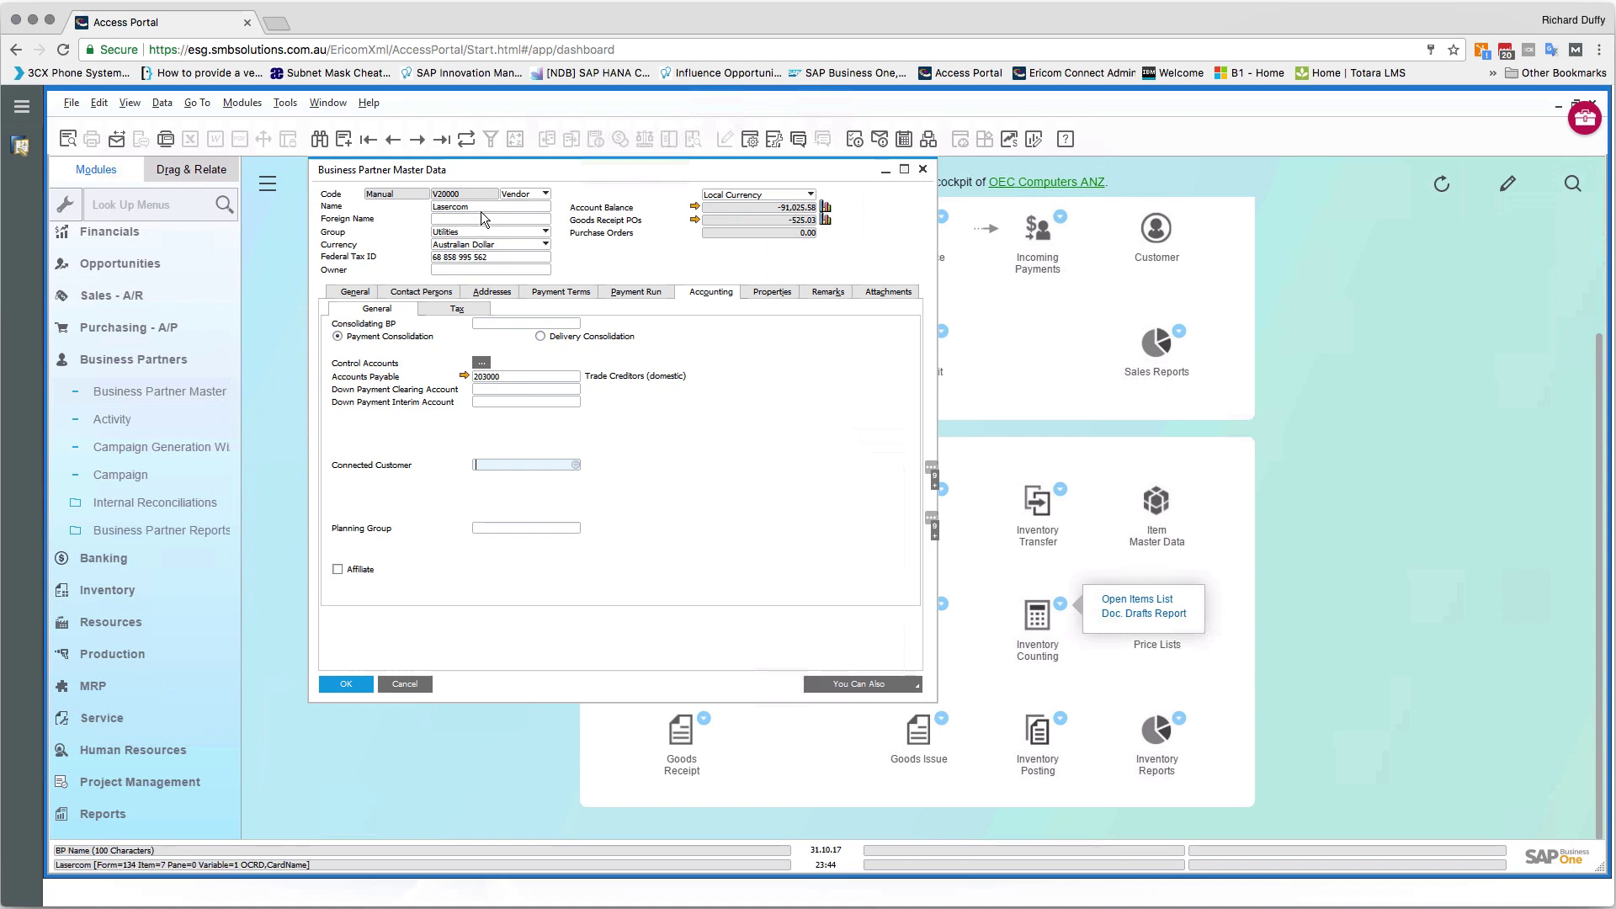
Step: Return to Find mode and search for all Lead business partners using the wildcard *
key(ctrl+f)
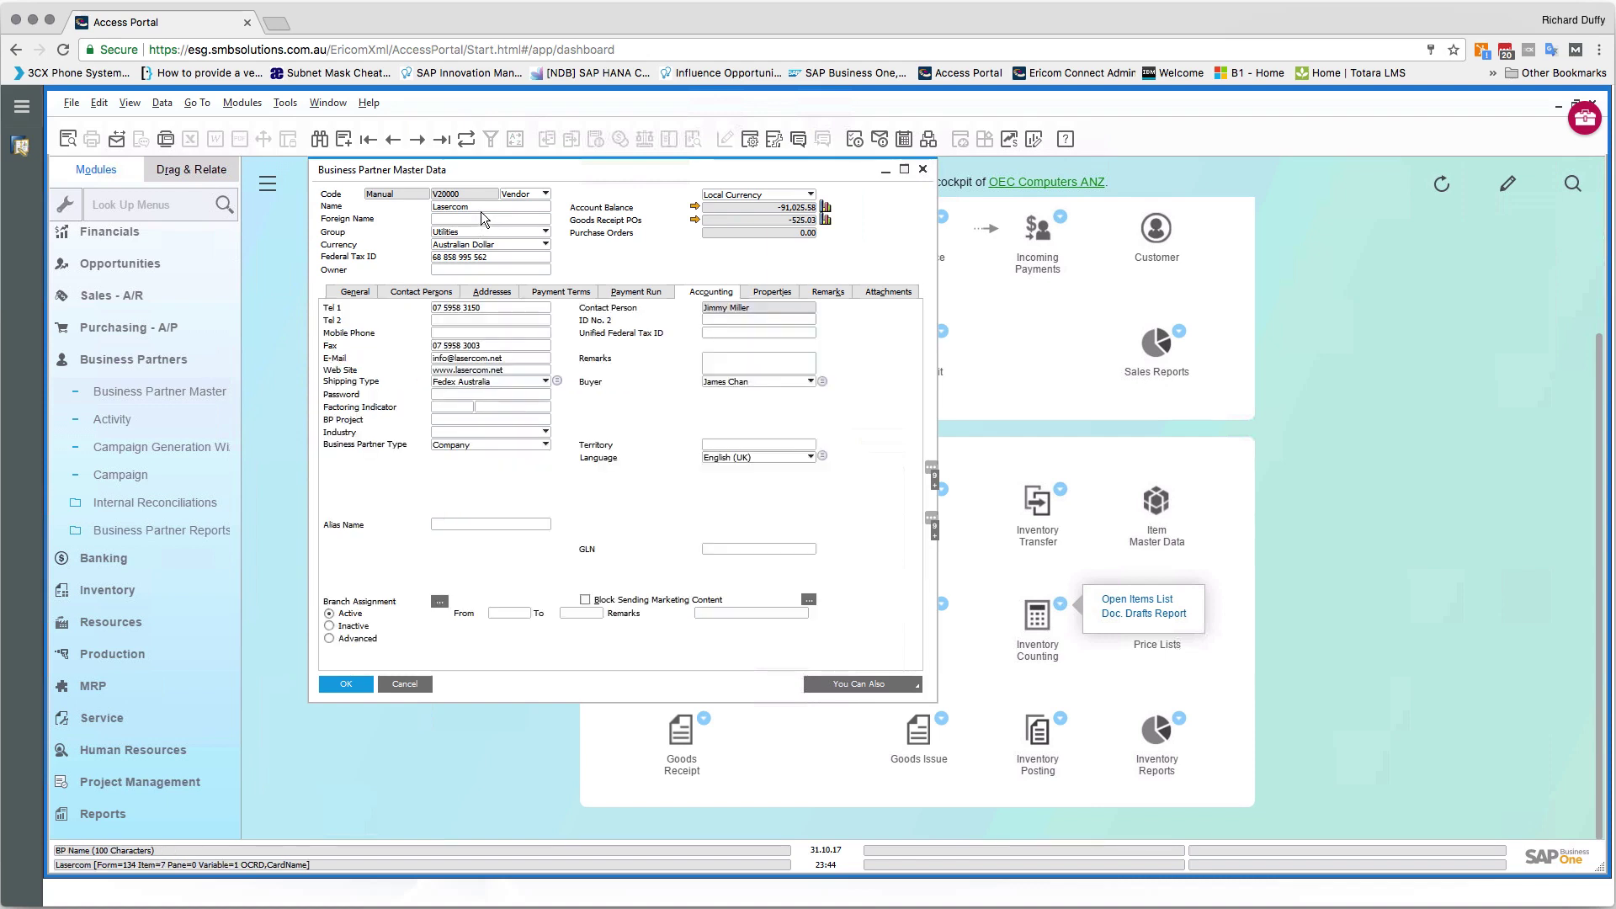
click(531, 194)
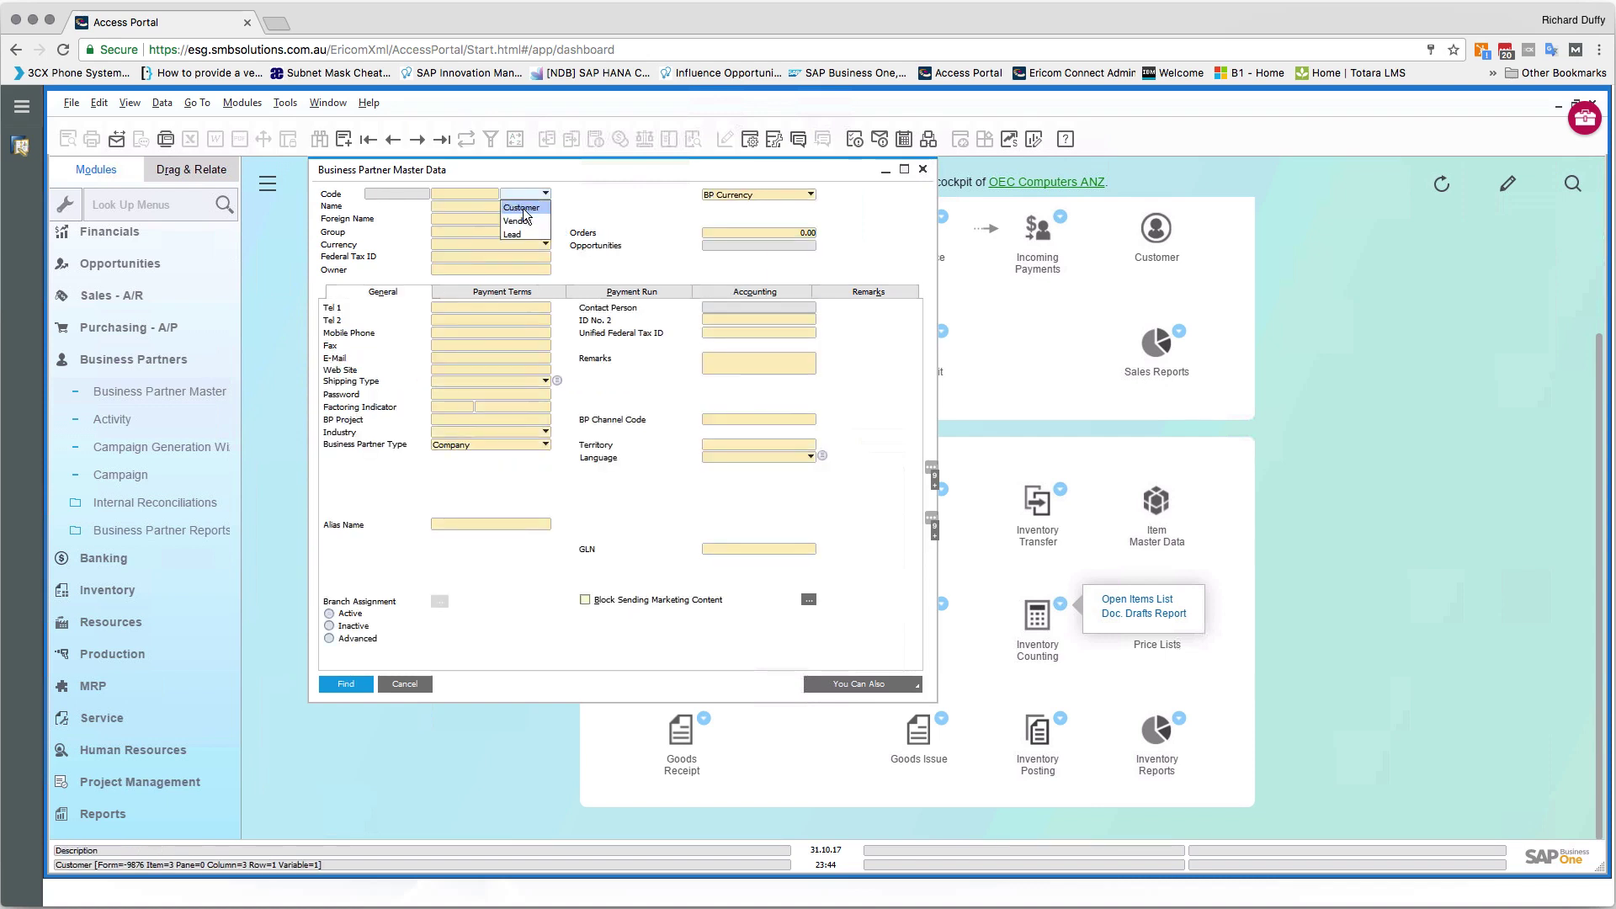
click(521, 233)
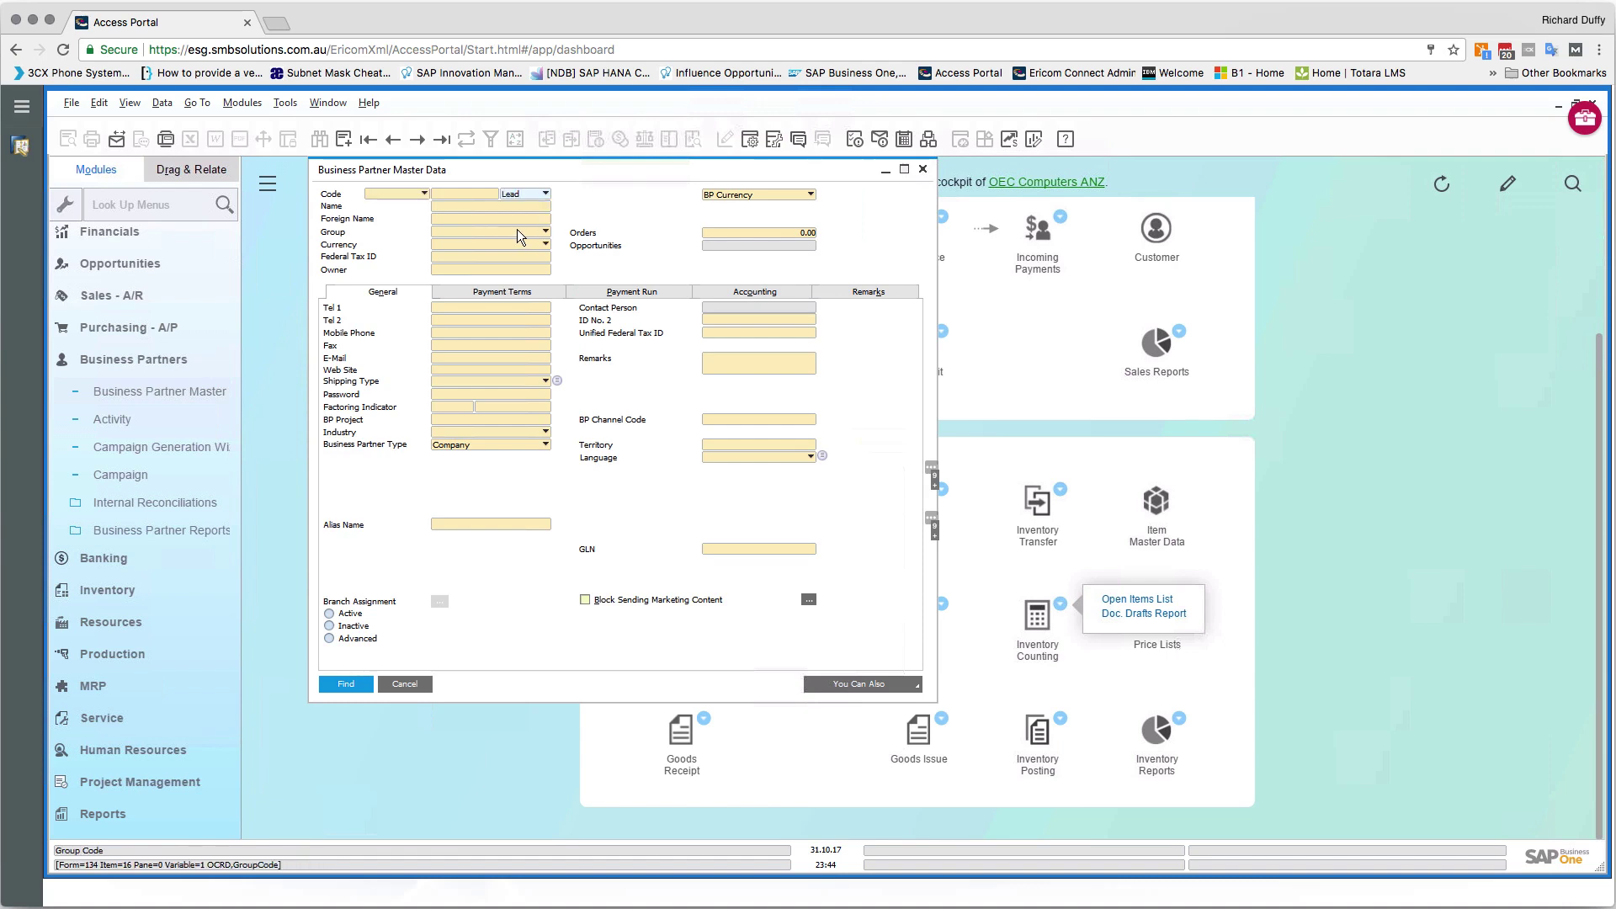
click(453, 196)
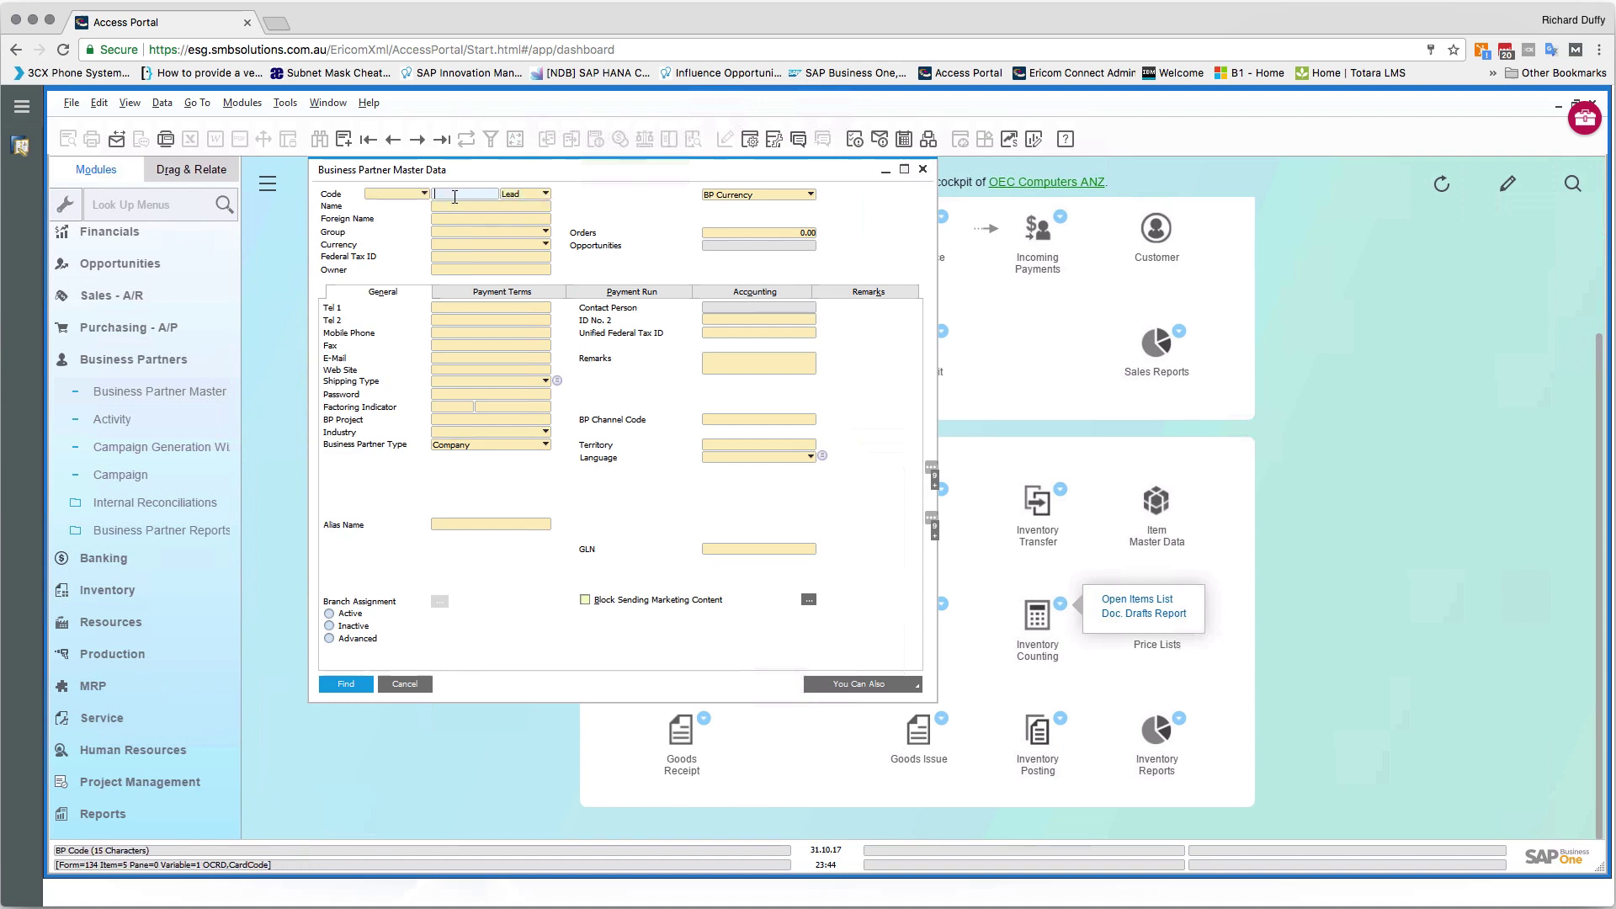
key(Return)
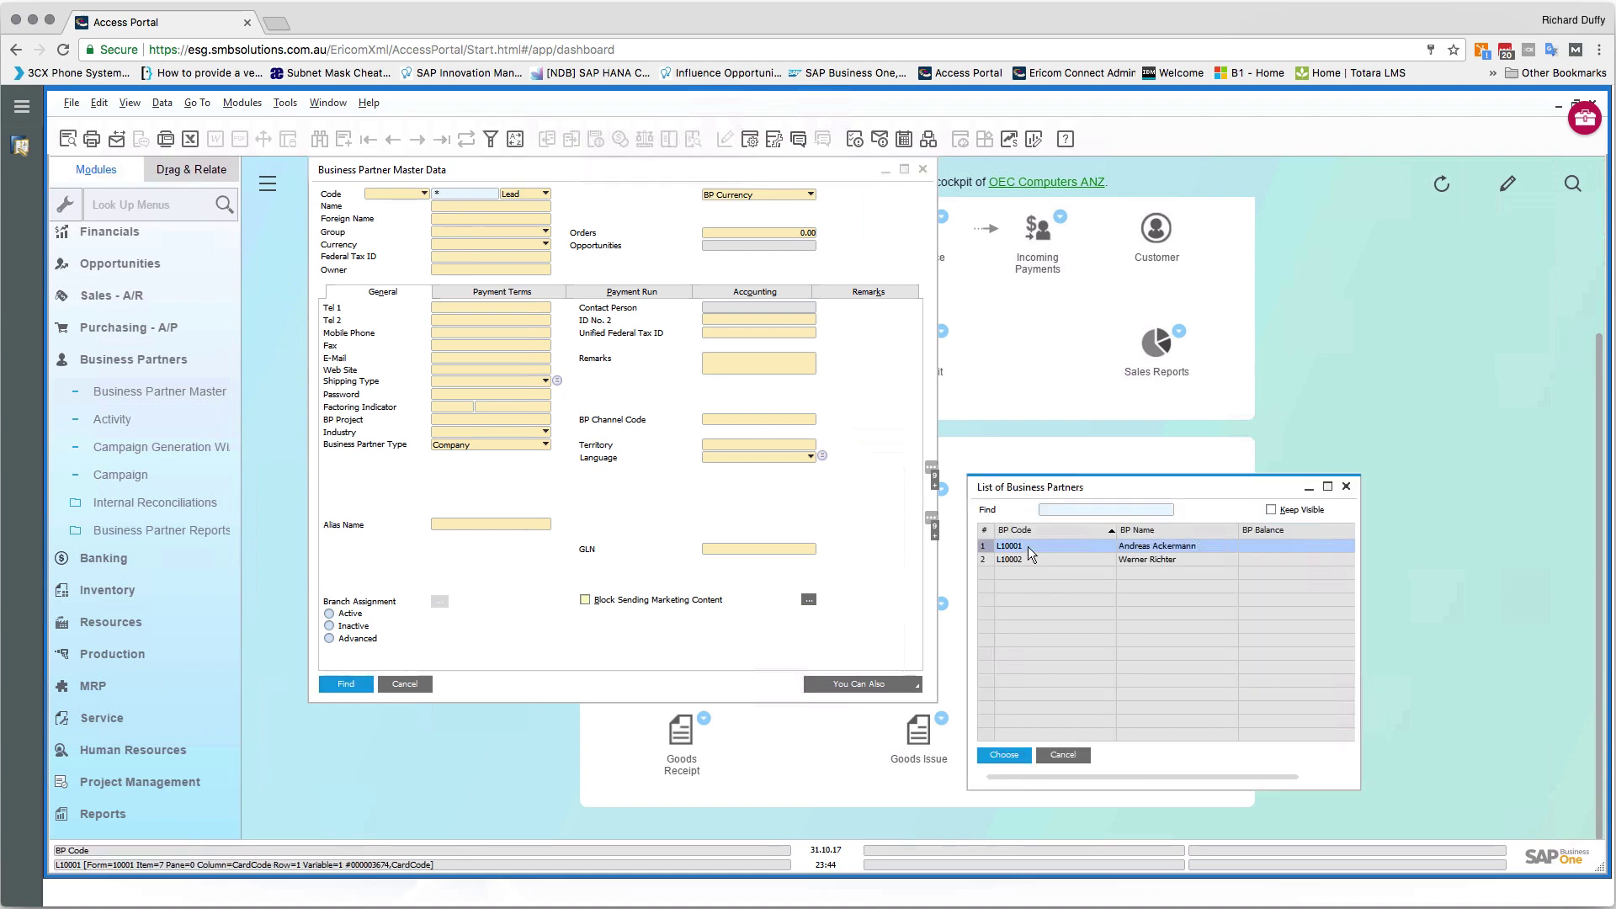
Step: Open the first lead from the list of business partners and view its accounting details
double_click(1028, 547)
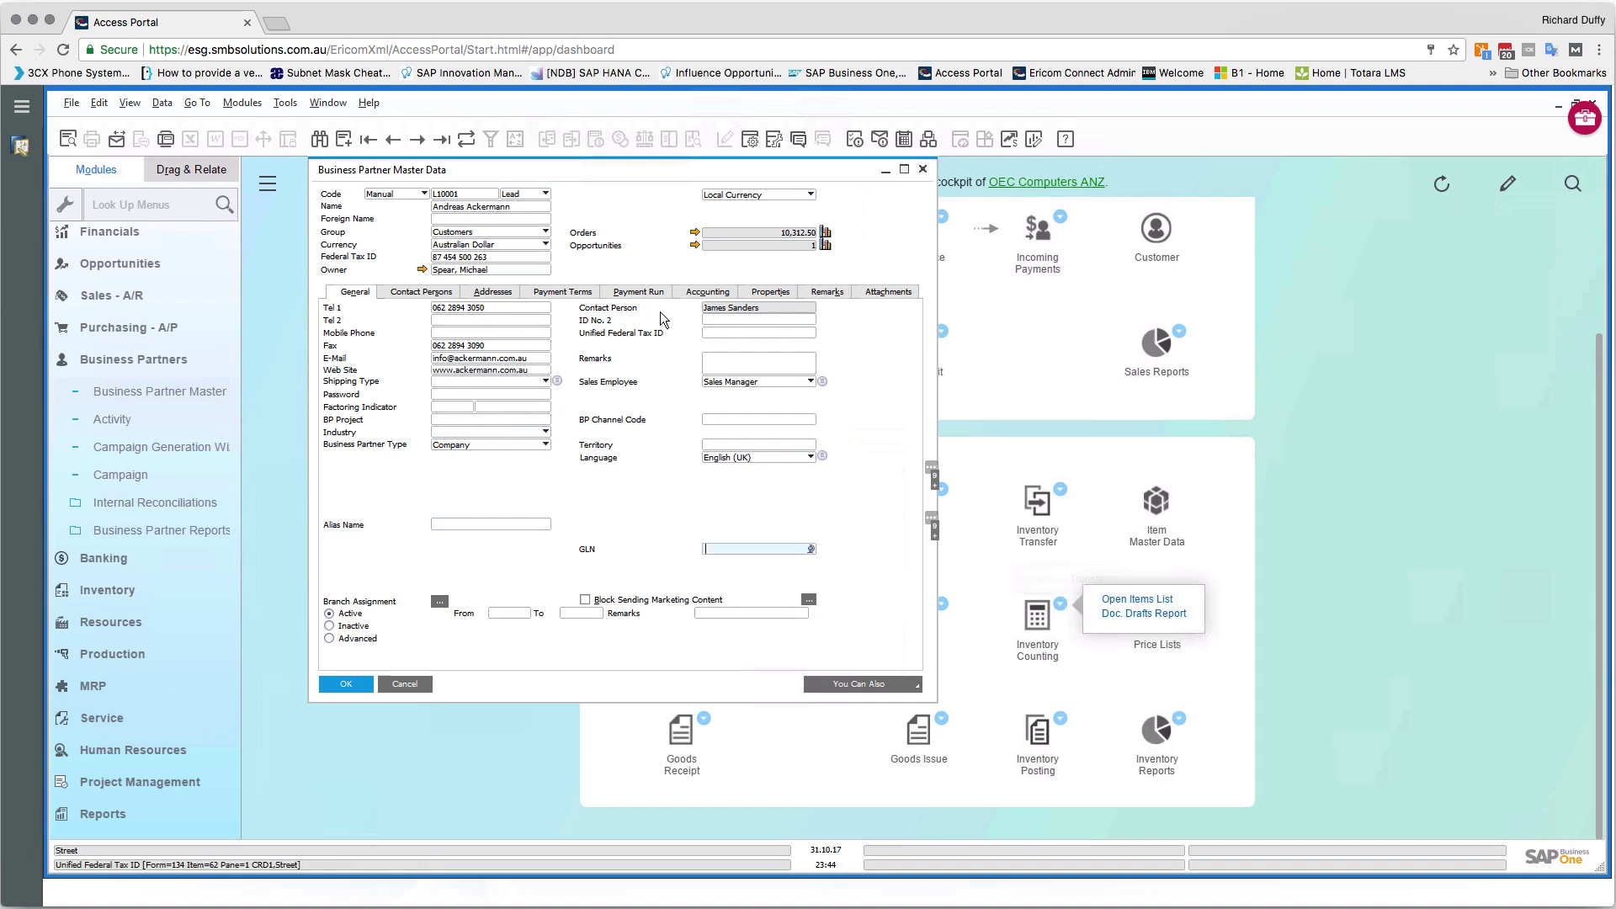
click(706, 294)
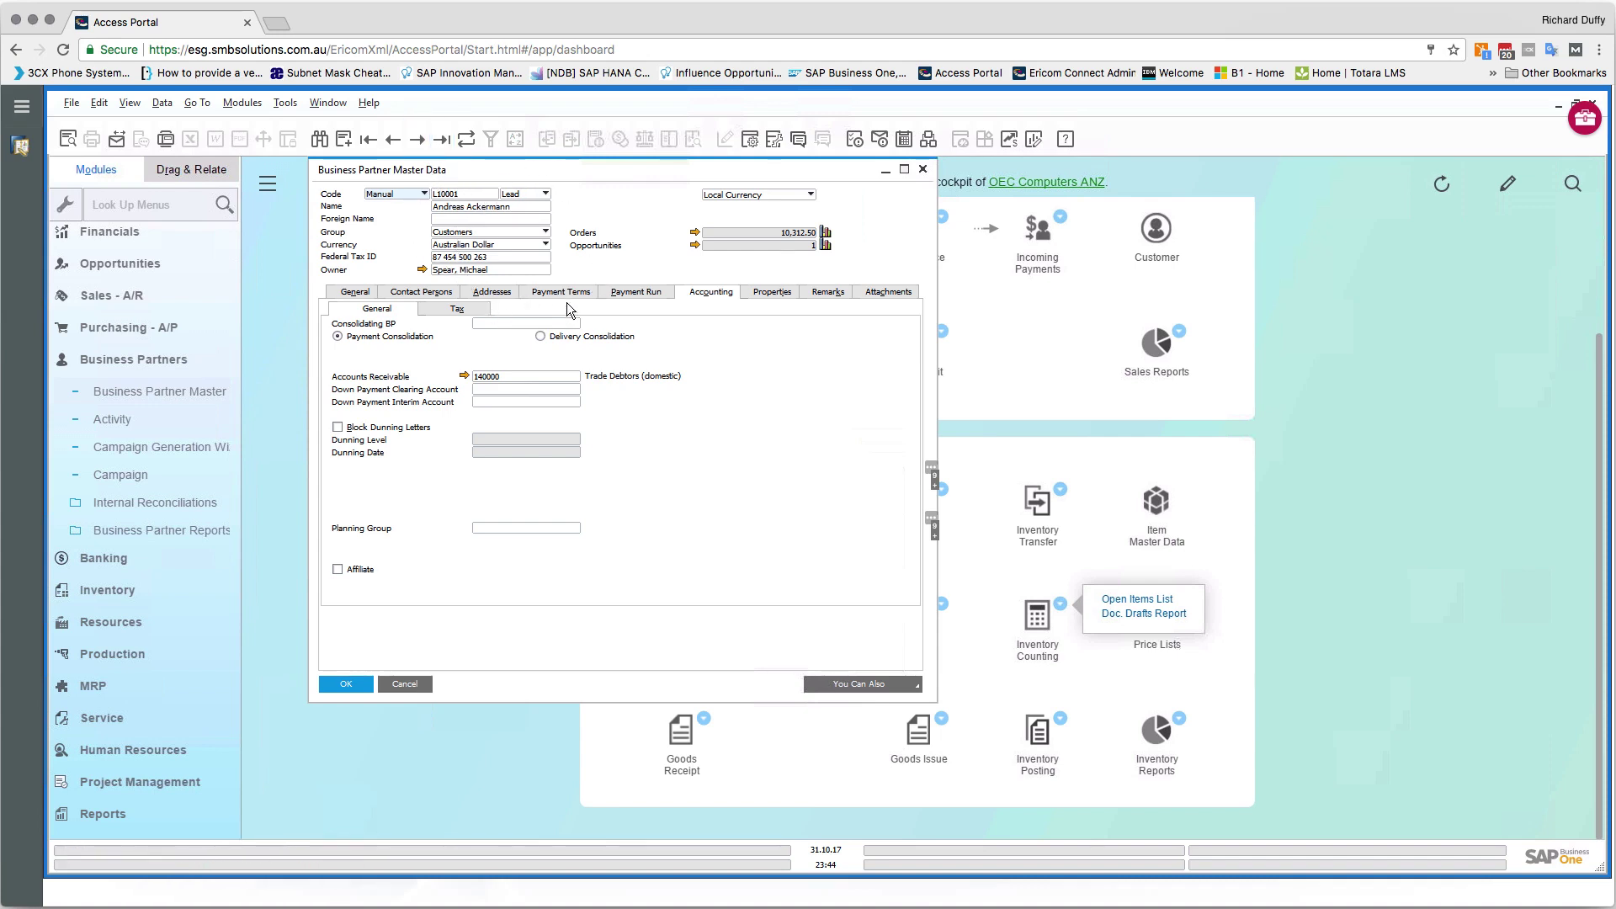
Step: Browse to the first business partner record, on to the last one, and back to the first
click(371, 145)
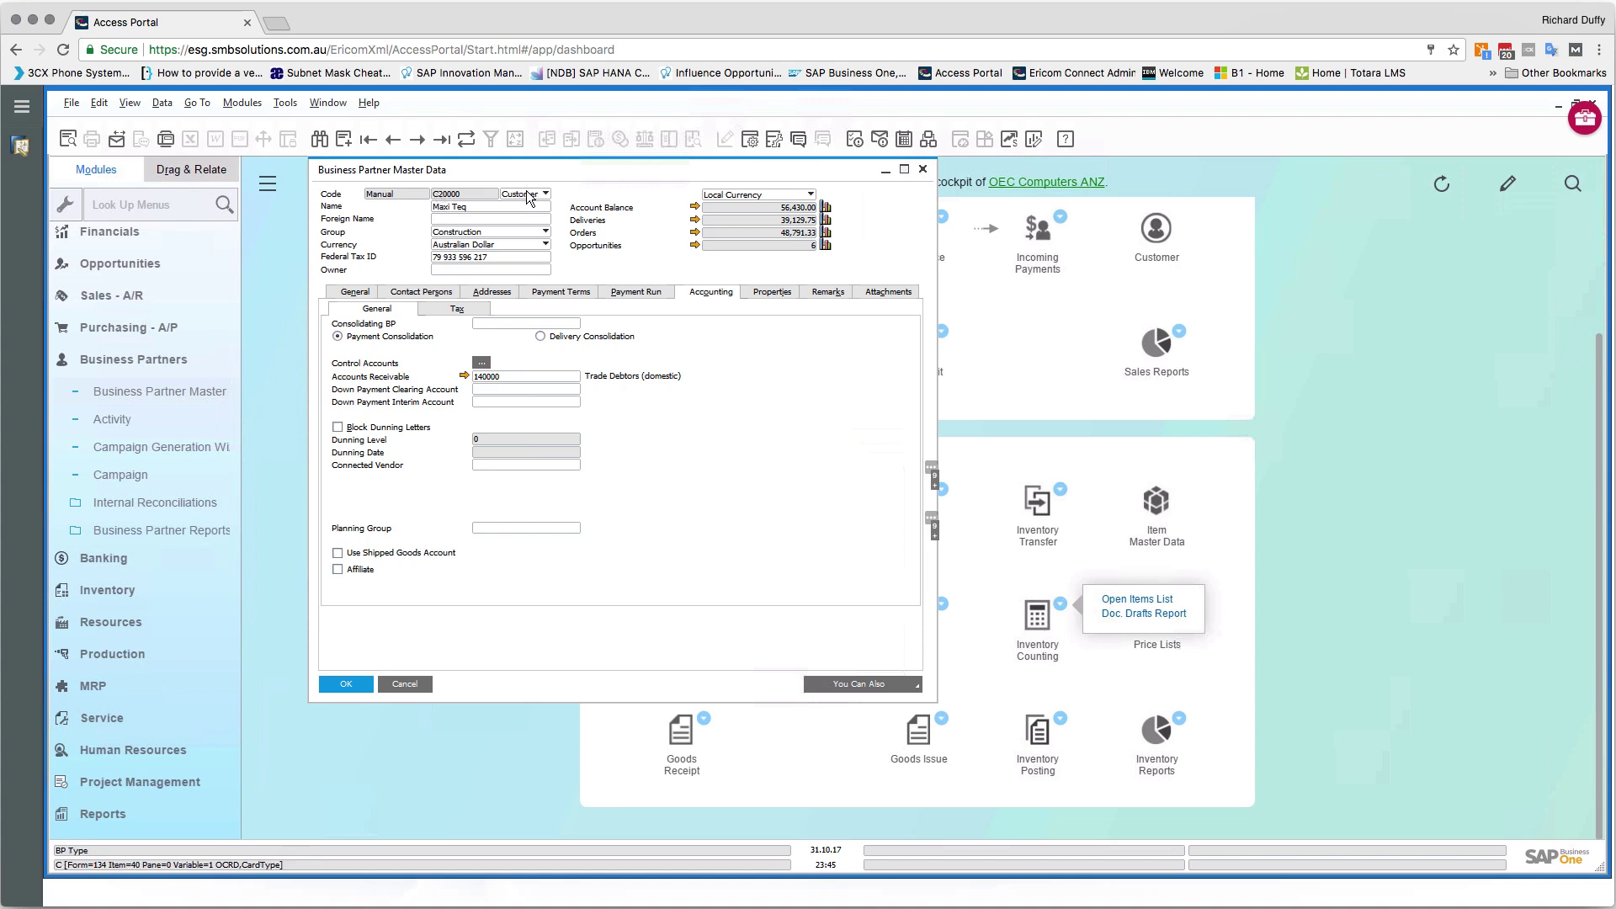
click(442, 140)
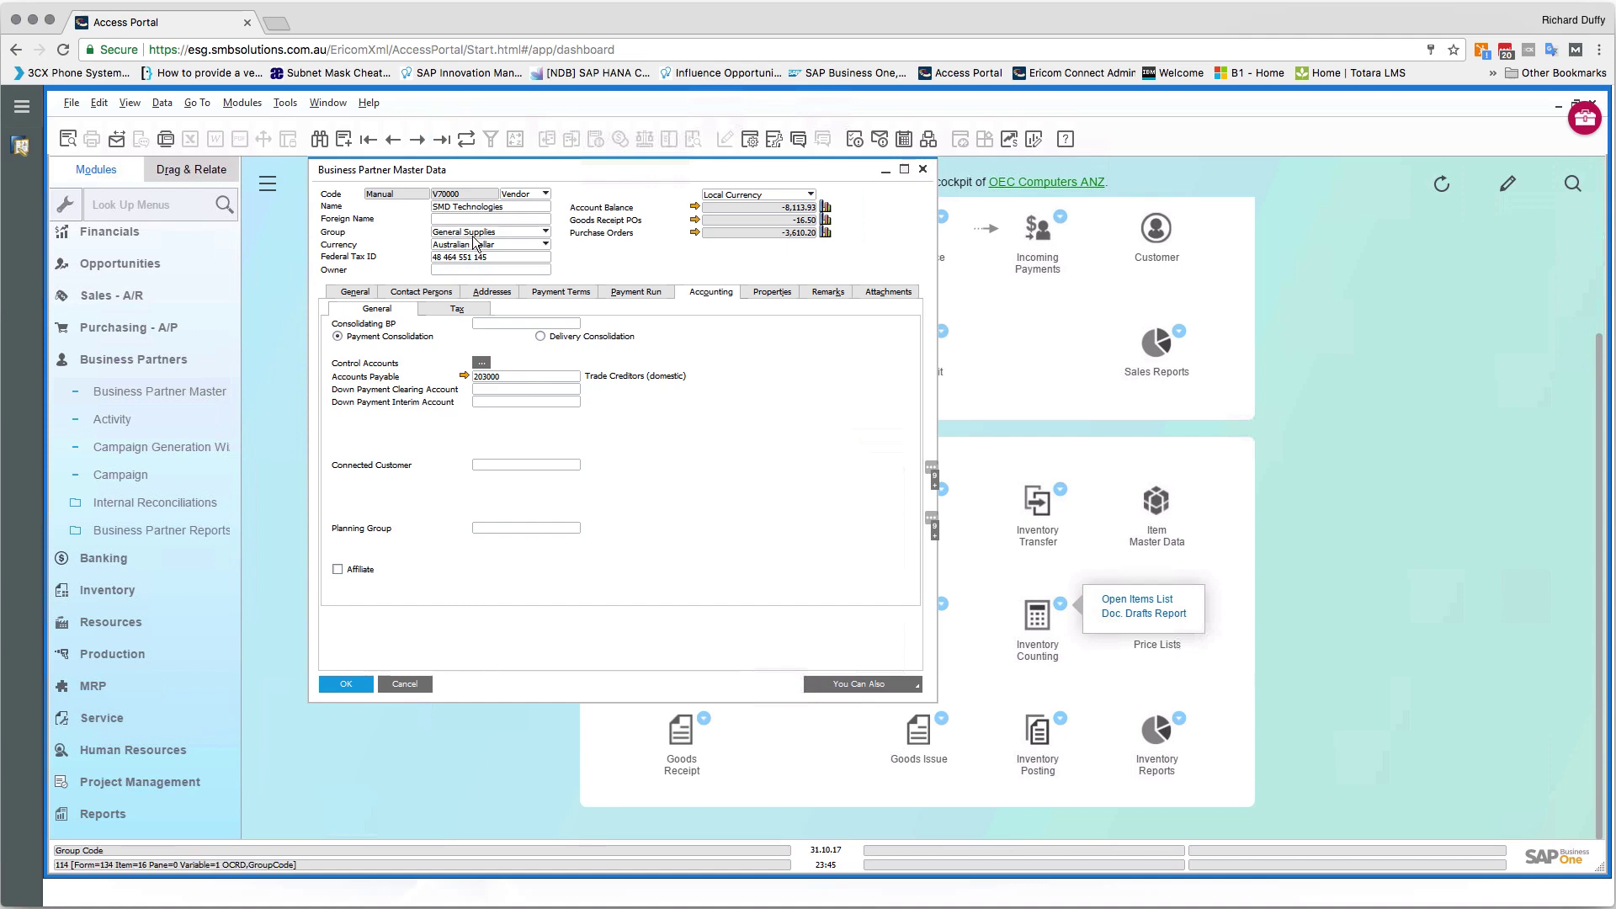
click(370, 142)
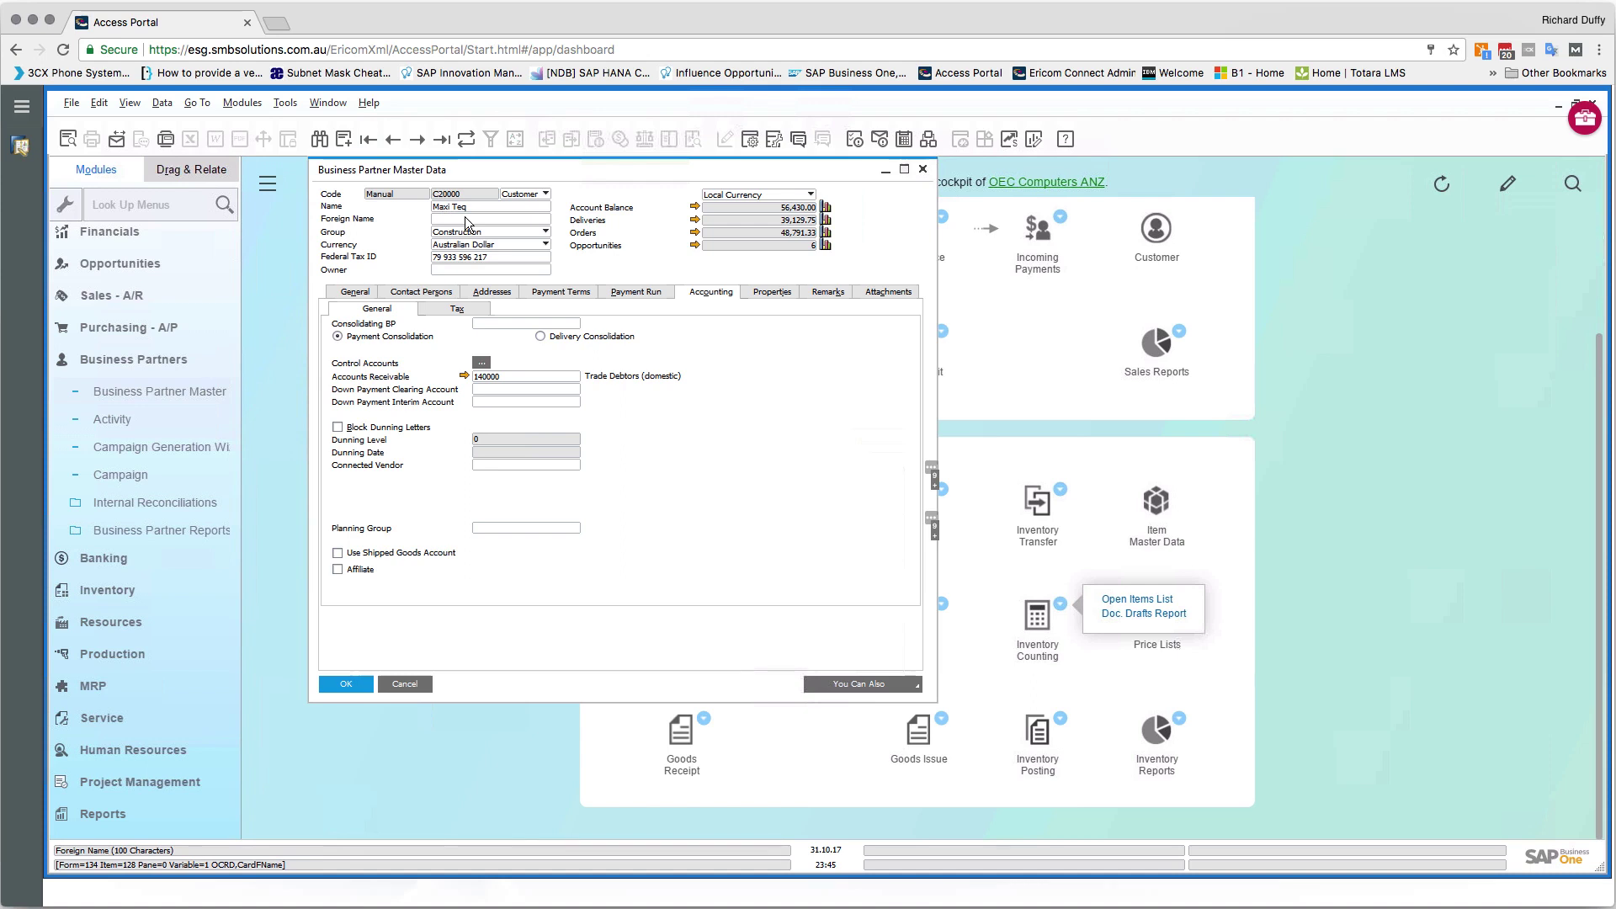
Step: View the customer's general details and check the available Industry and Business Partner Type options without changing either
click(372, 294)
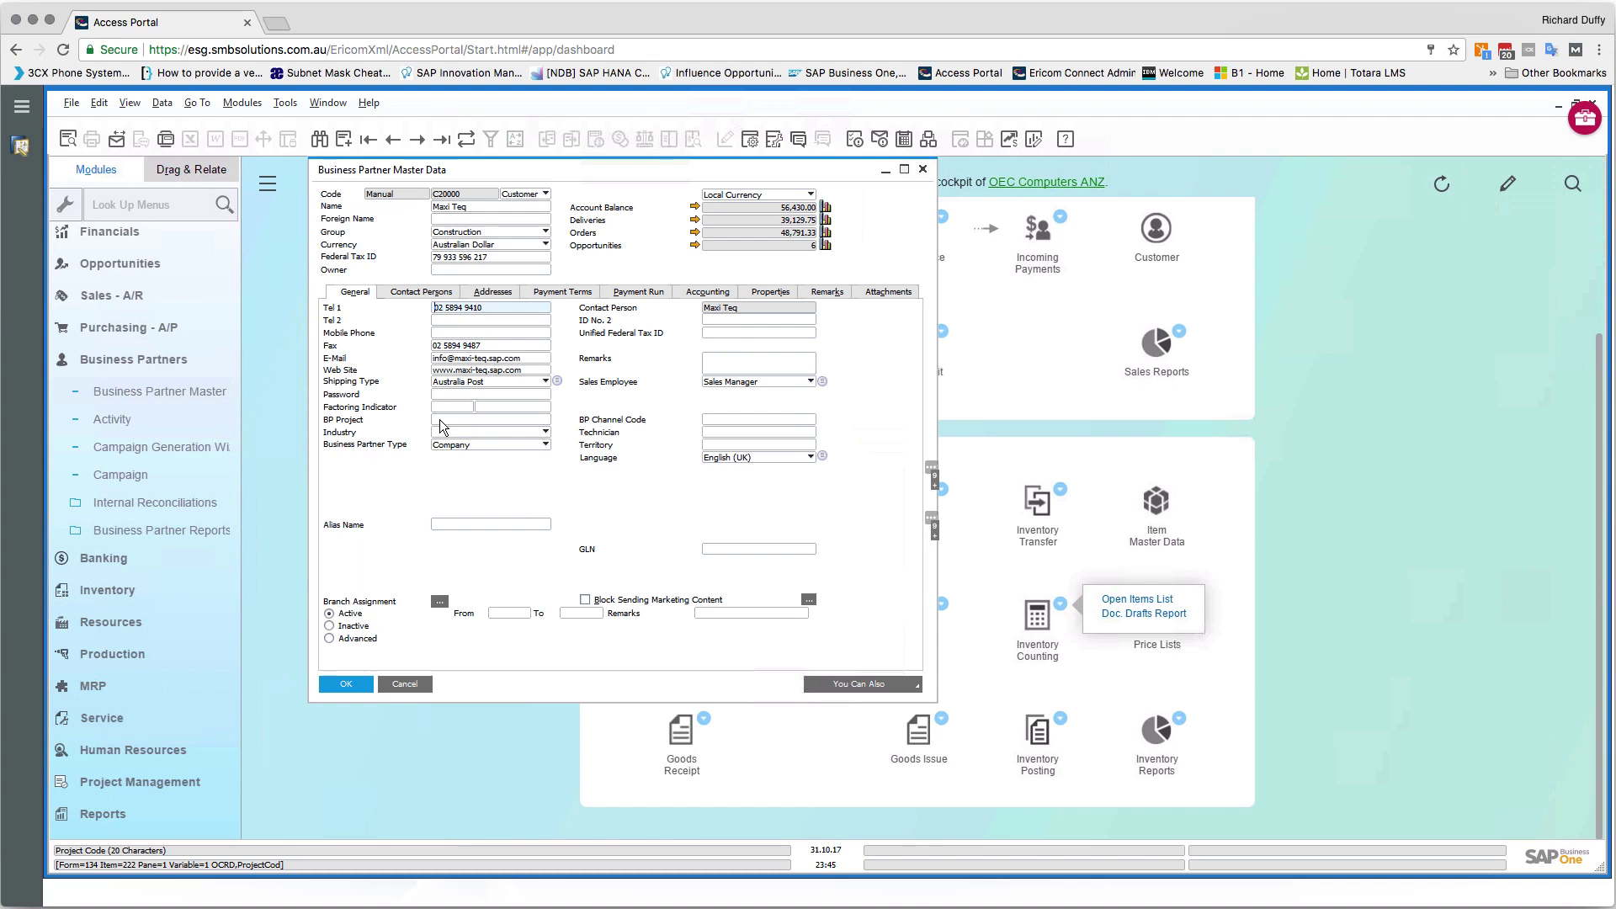
click(493, 431)
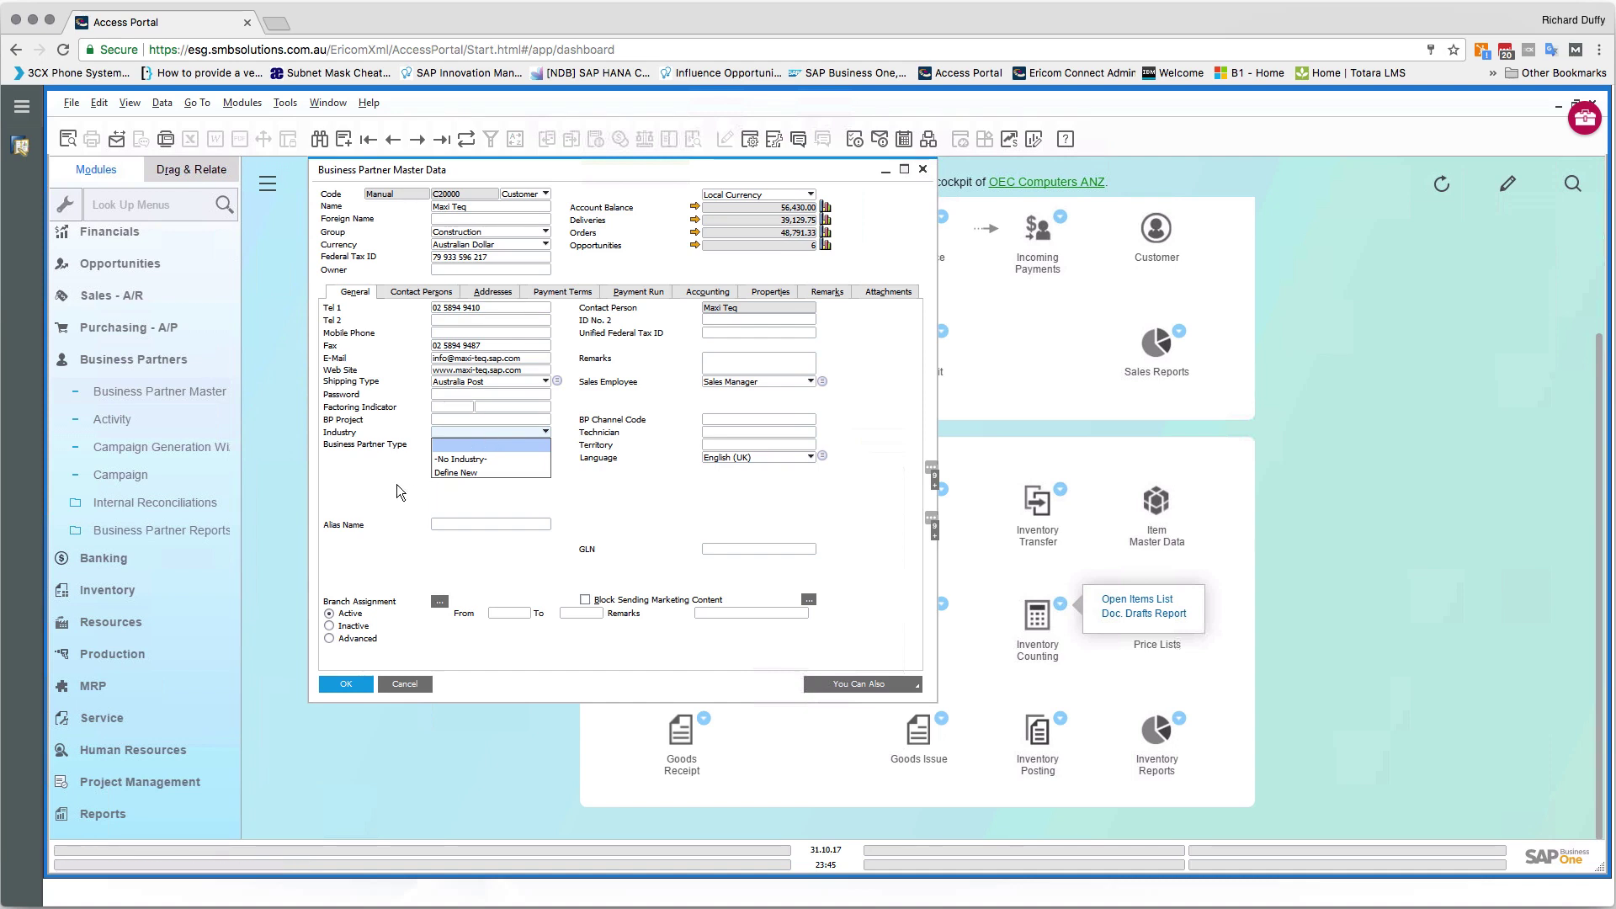
click(397, 483)
click(483, 446)
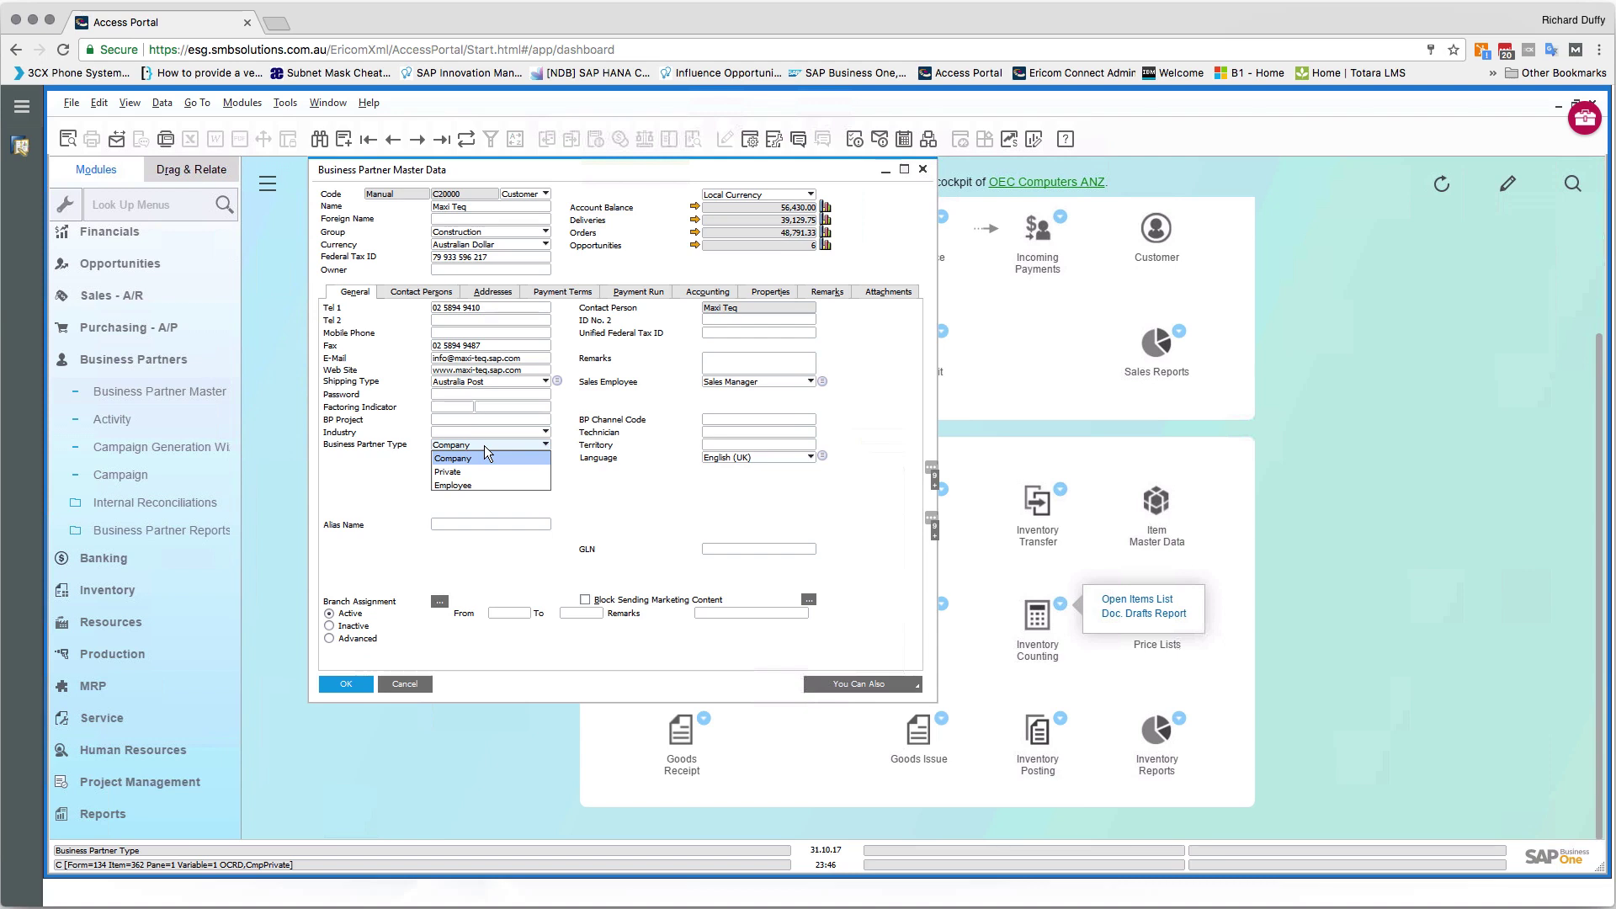
click(383, 476)
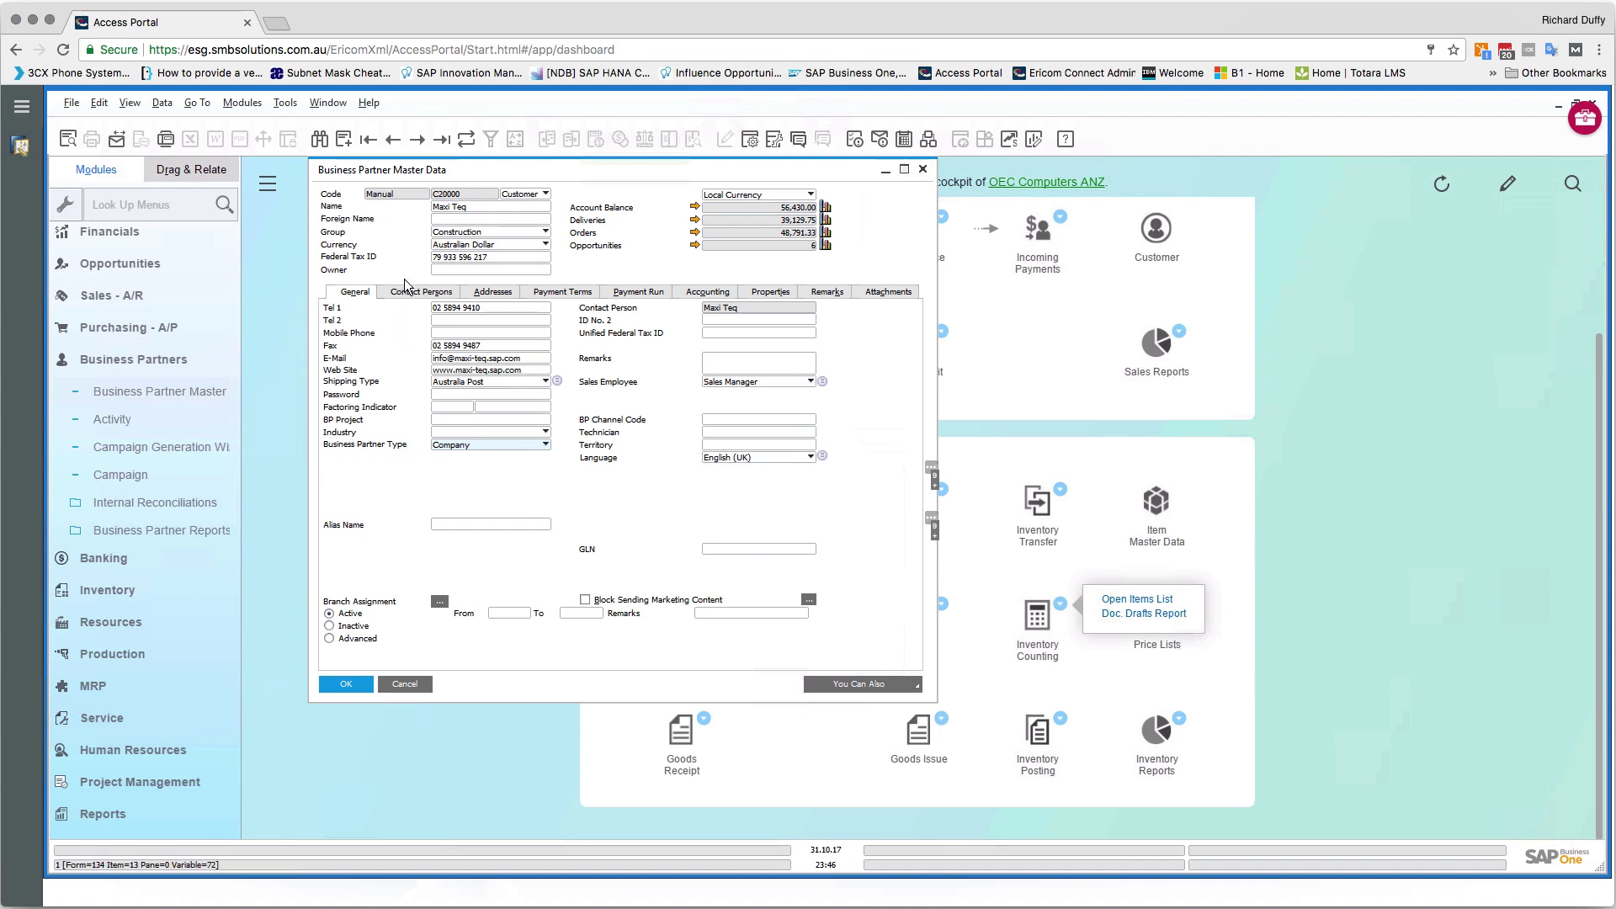
Step: Check the employee list for the Owner field, cancel it, and inspect the Technician and Territory fields
click(463, 268)
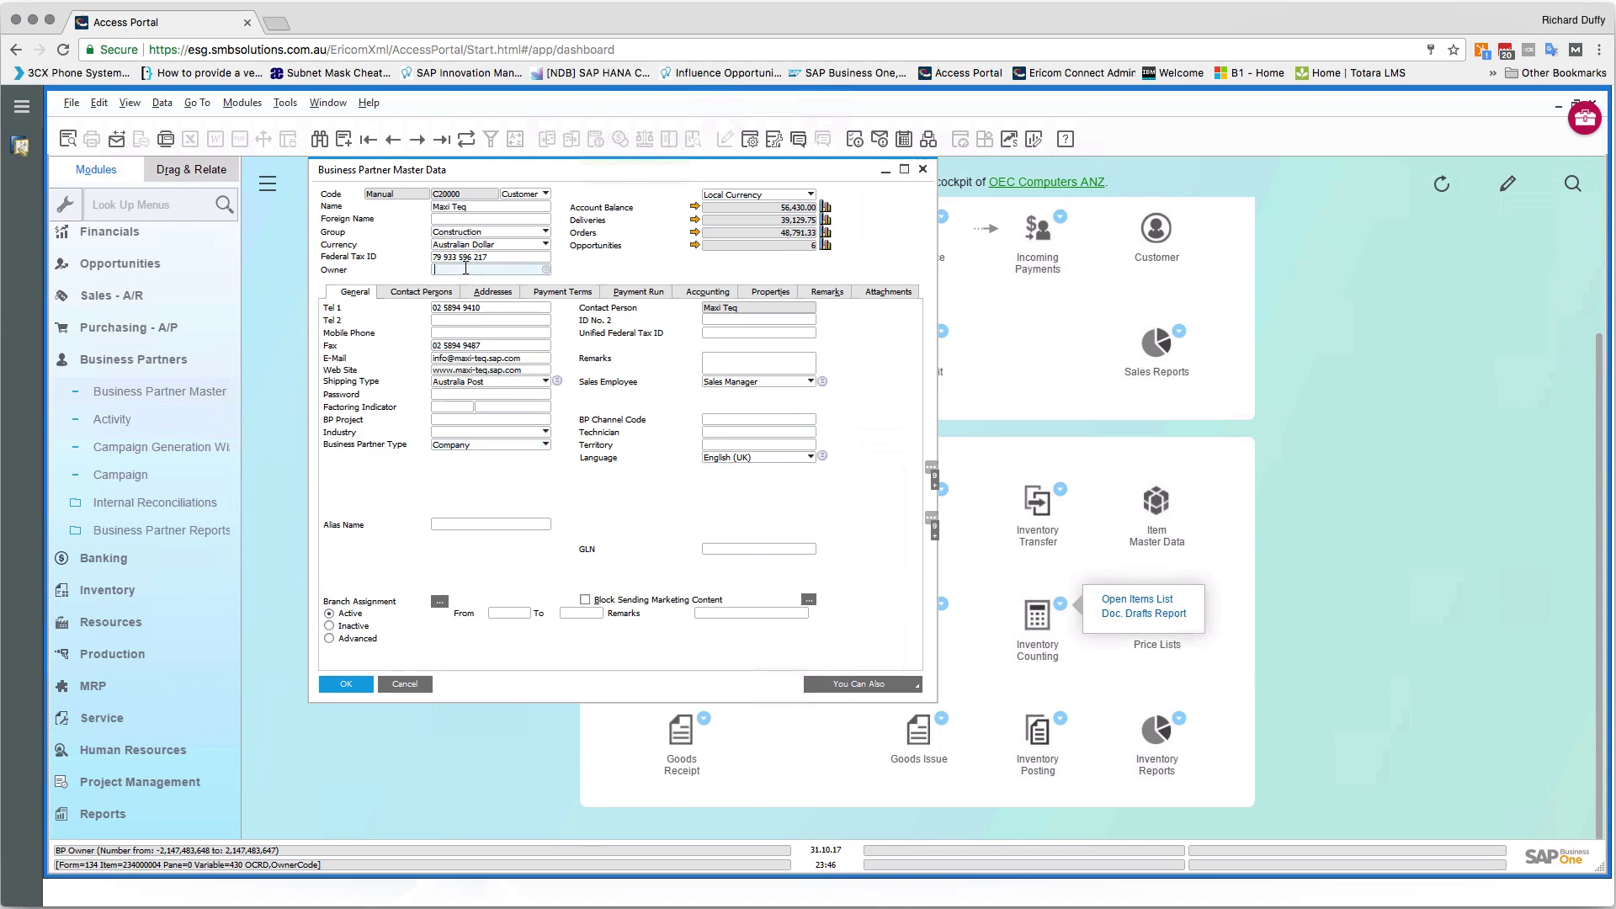
click(545, 269)
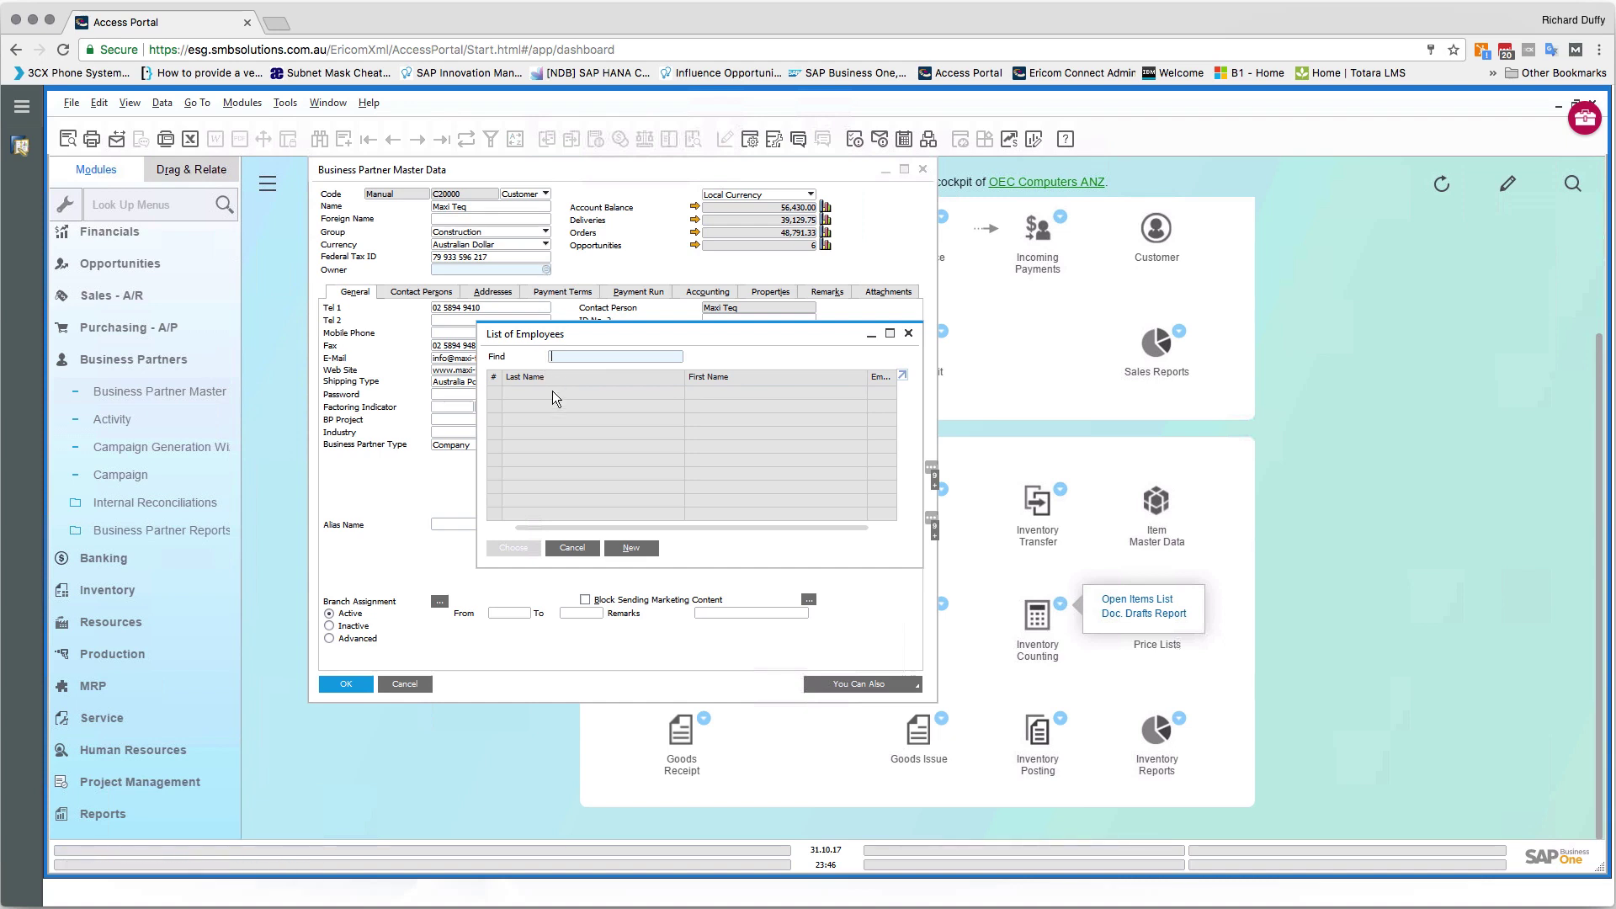
click(573, 547)
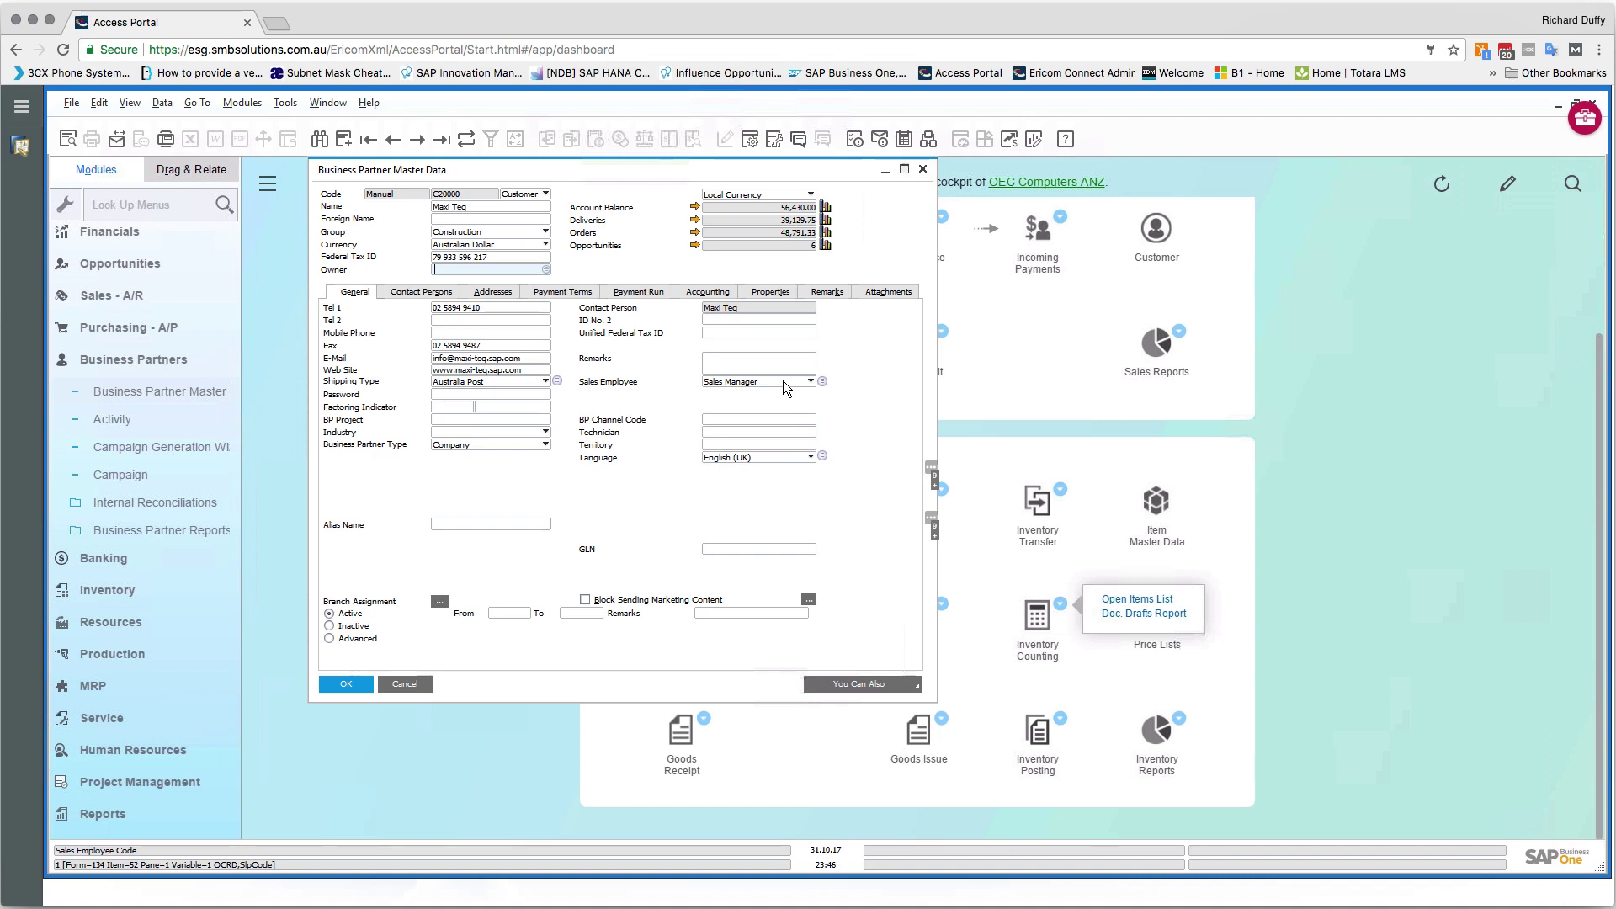
click(713, 433)
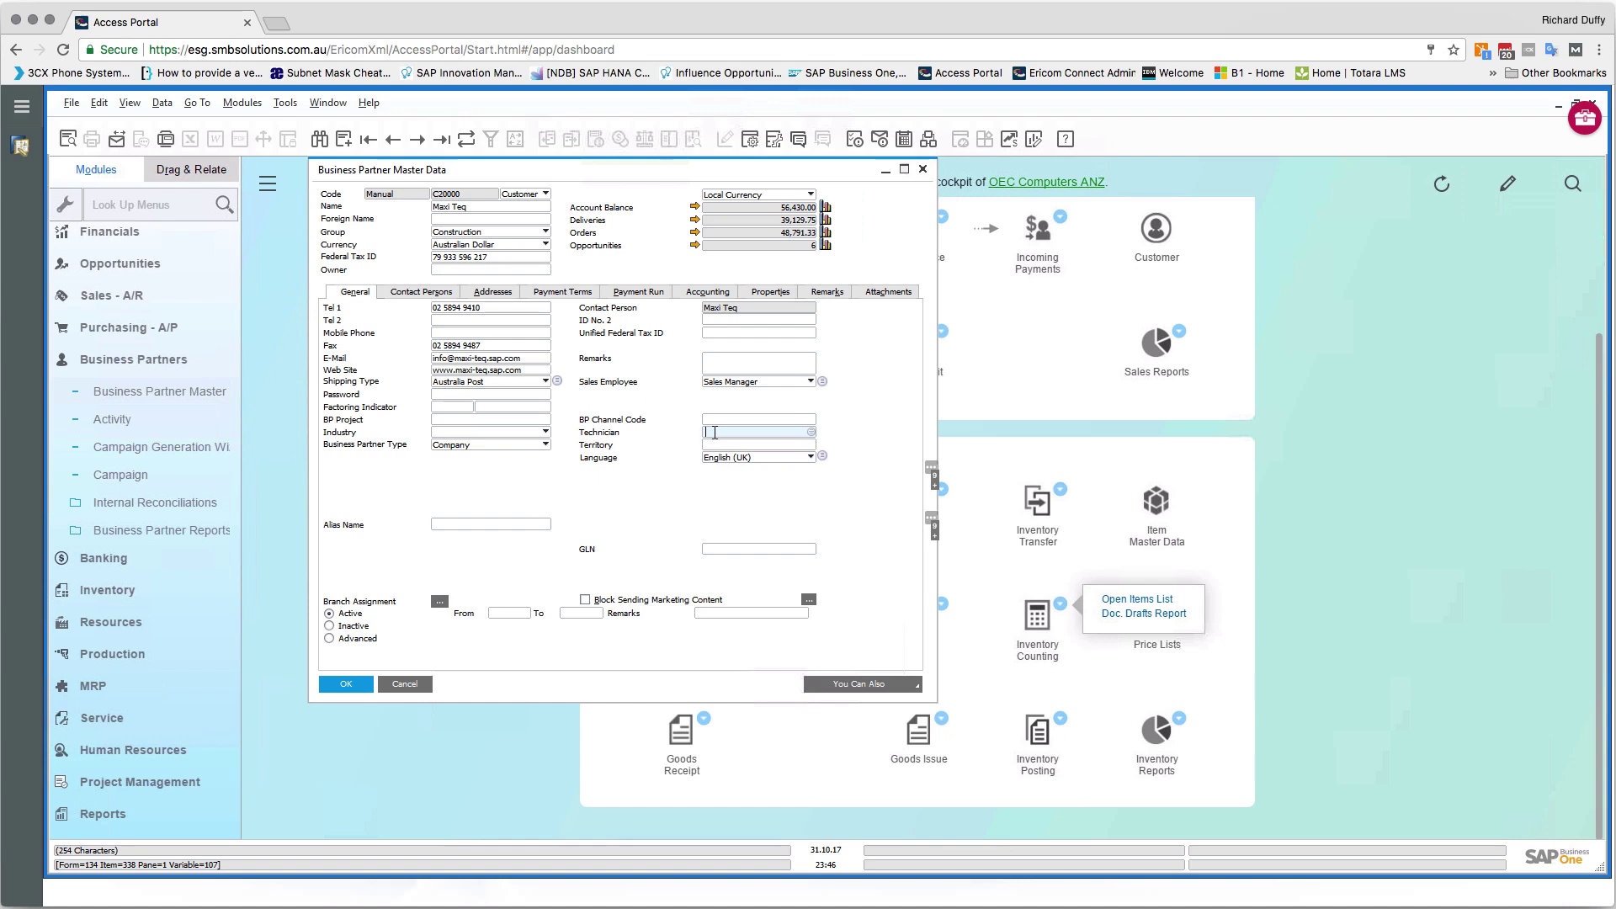
click(723, 445)
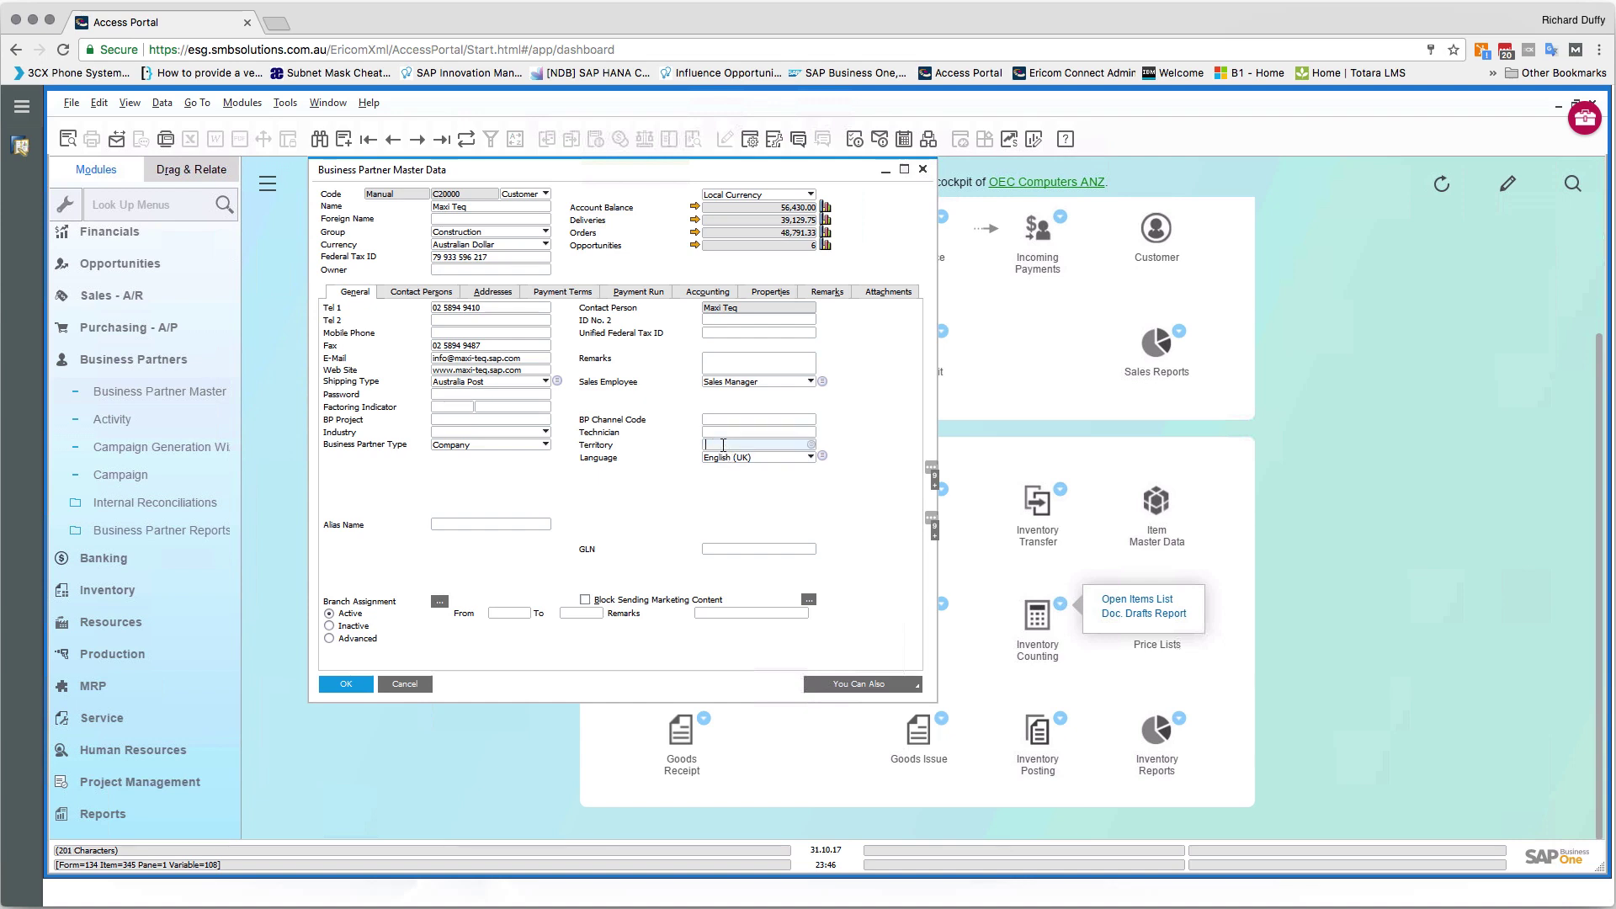
Step: Review the Maxi Teq customer's contact persons, addresses, payment terms and payment run settings
click(425, 294)
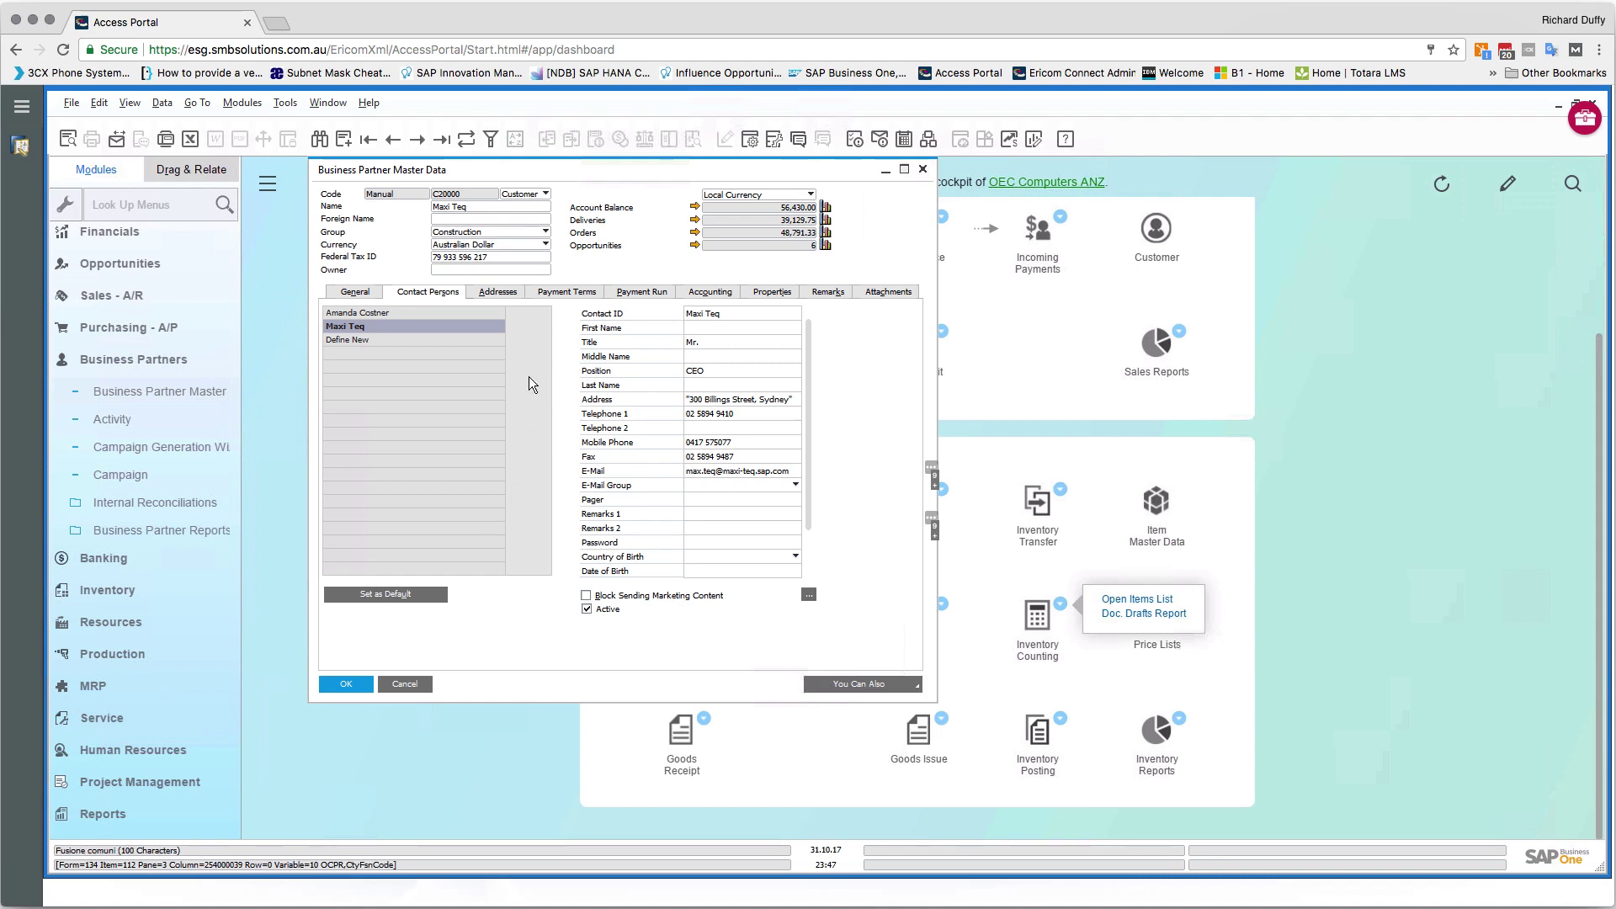
click(492, 294)
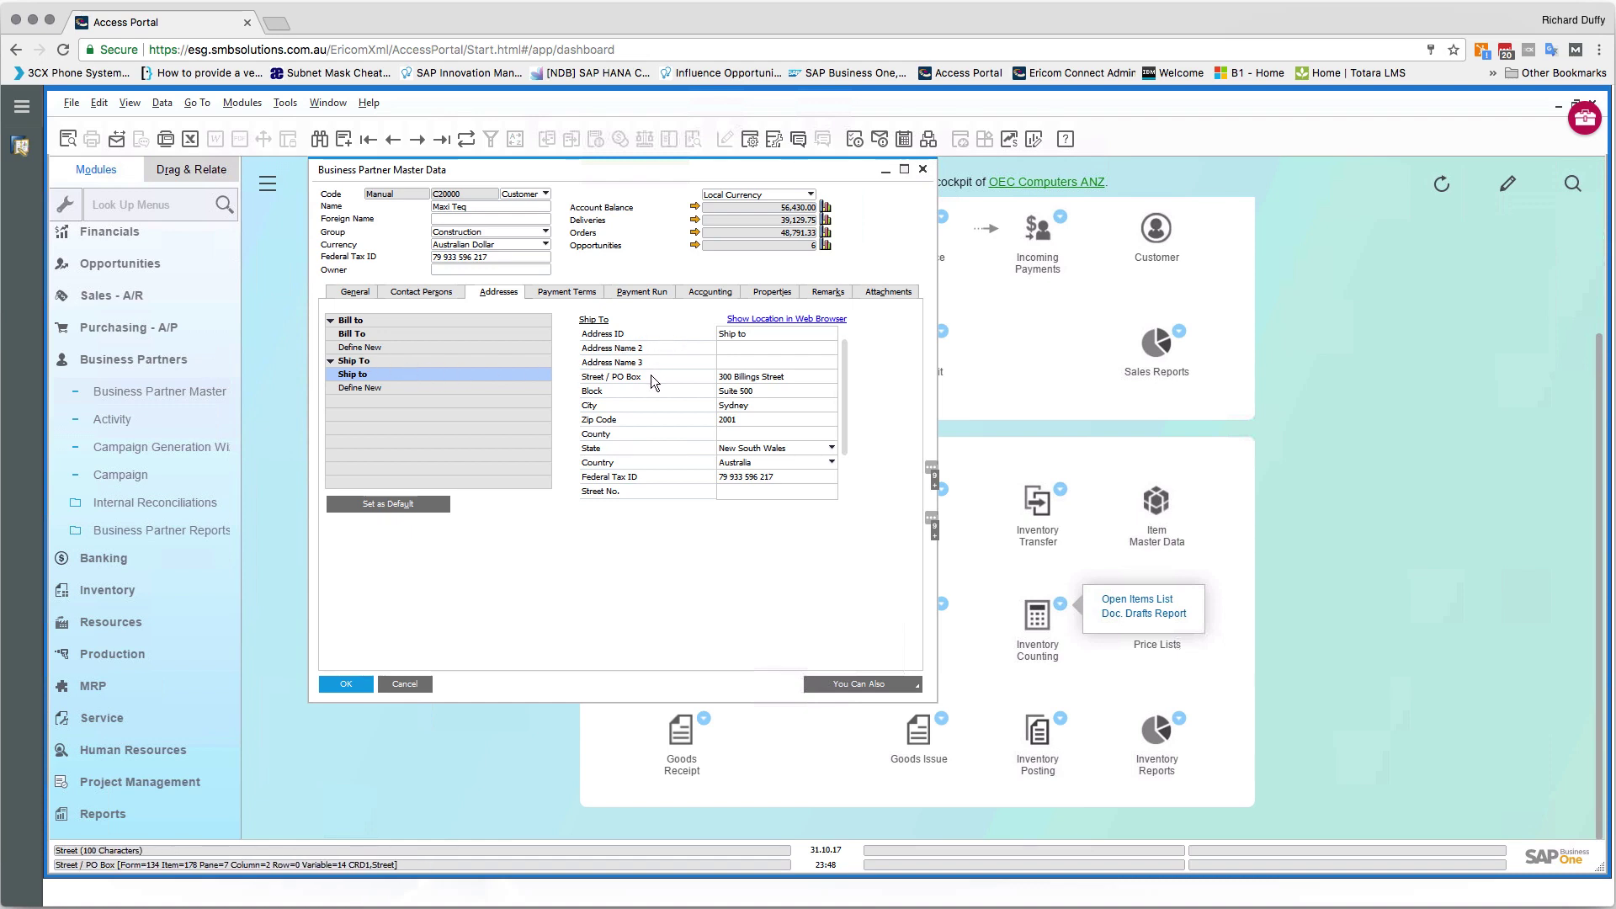
click(581, 296)
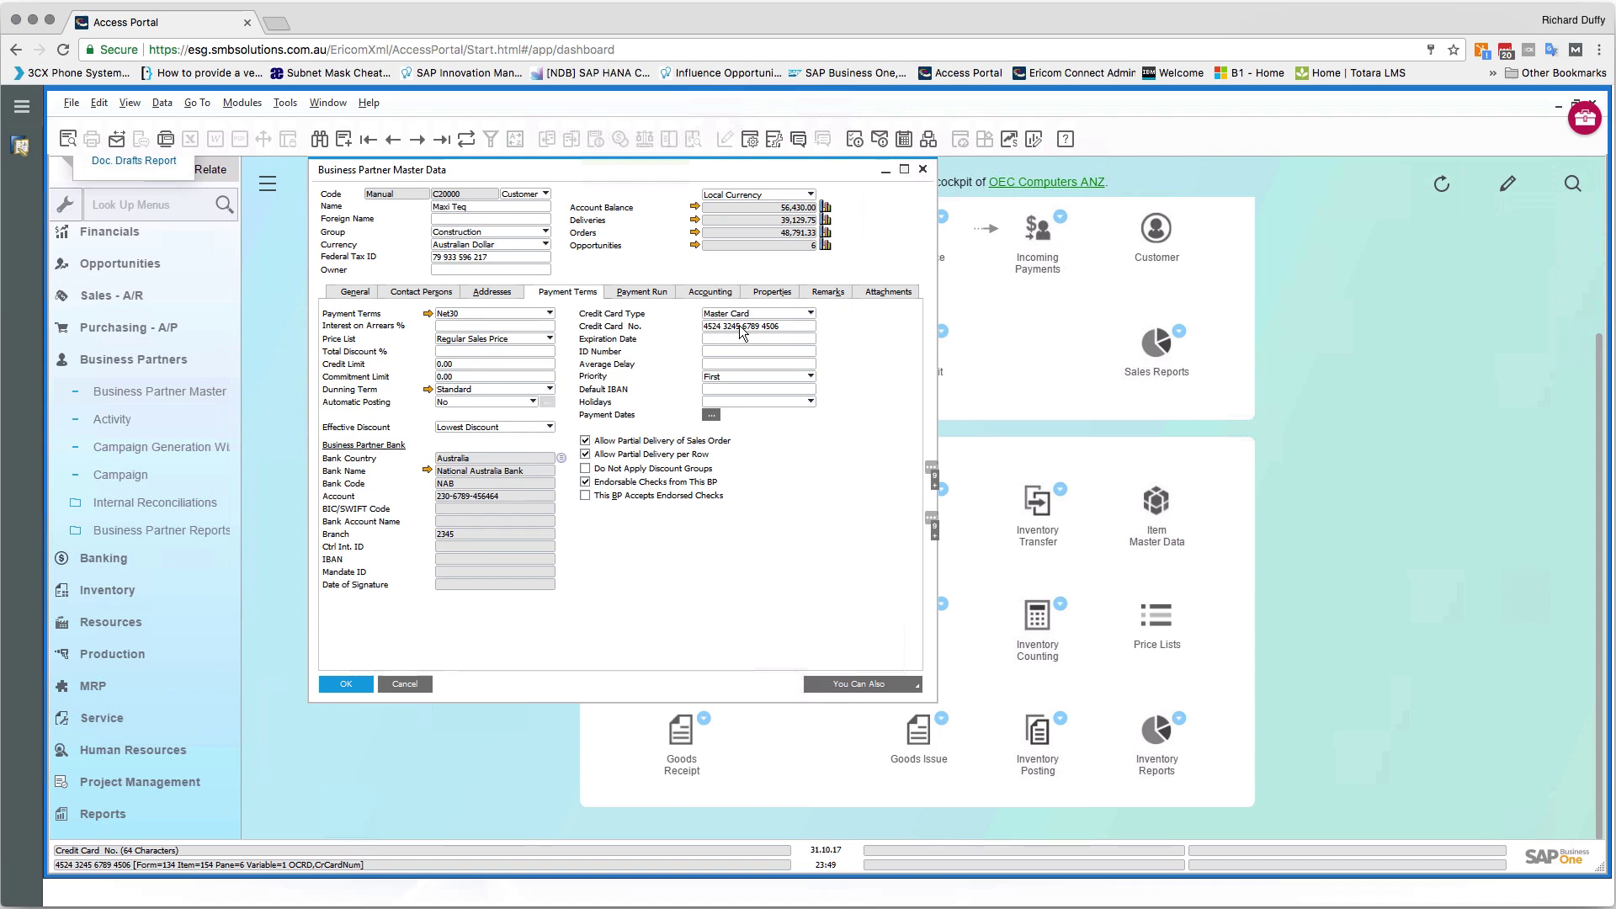
click(661, 294)
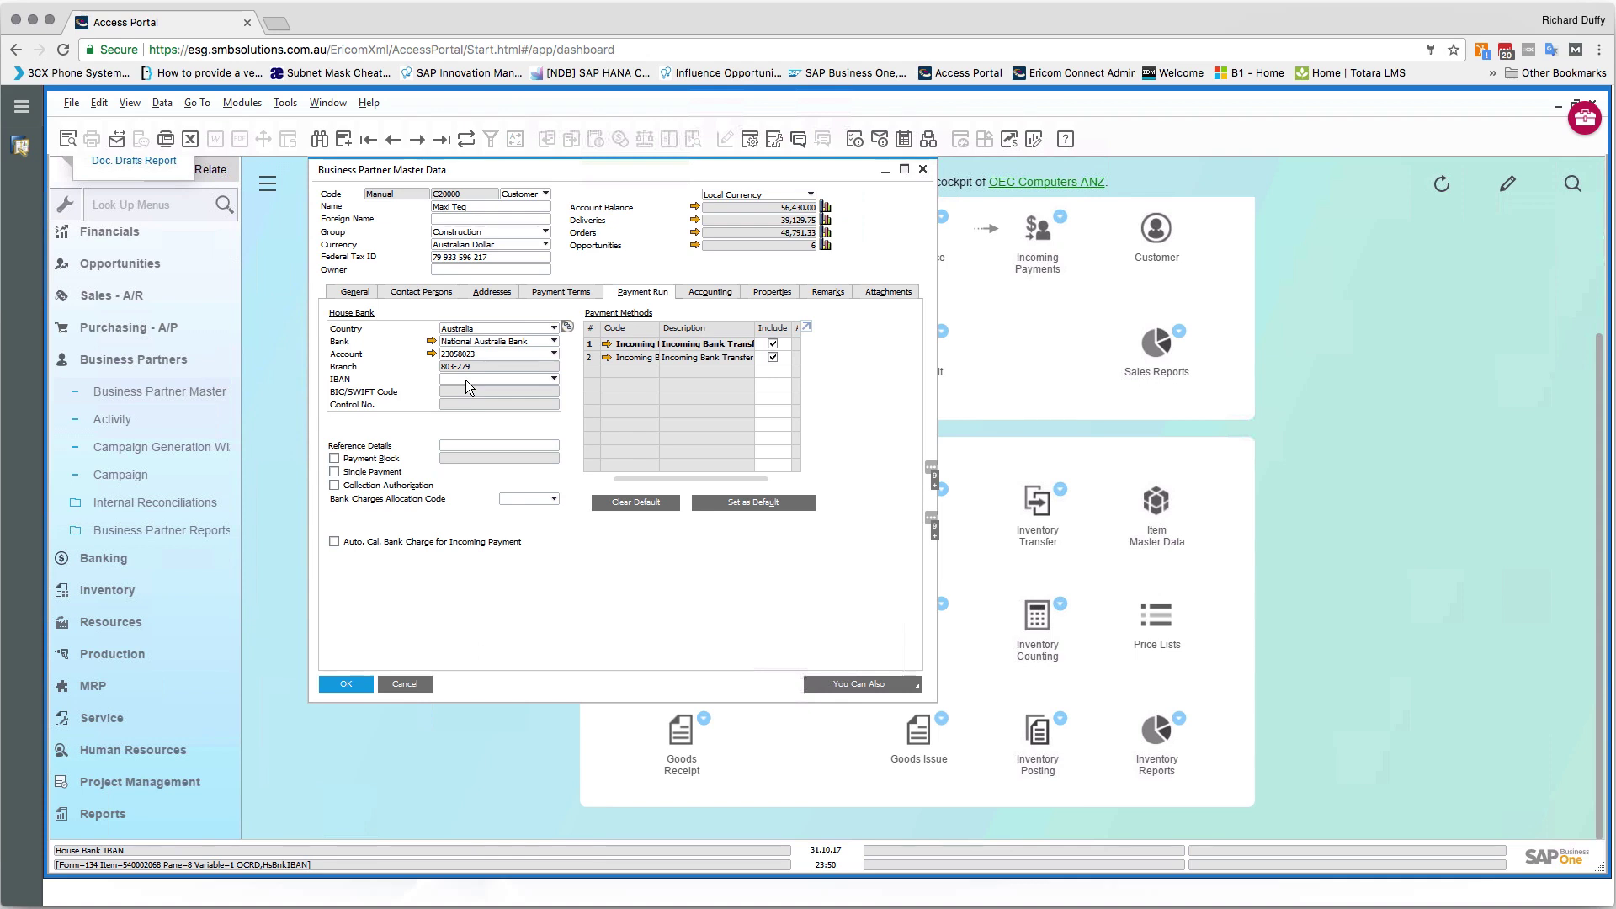
Step: Look over the Documentation help options, including Context Help, and leave without opening any of them
click(369, 103)
key(Left)
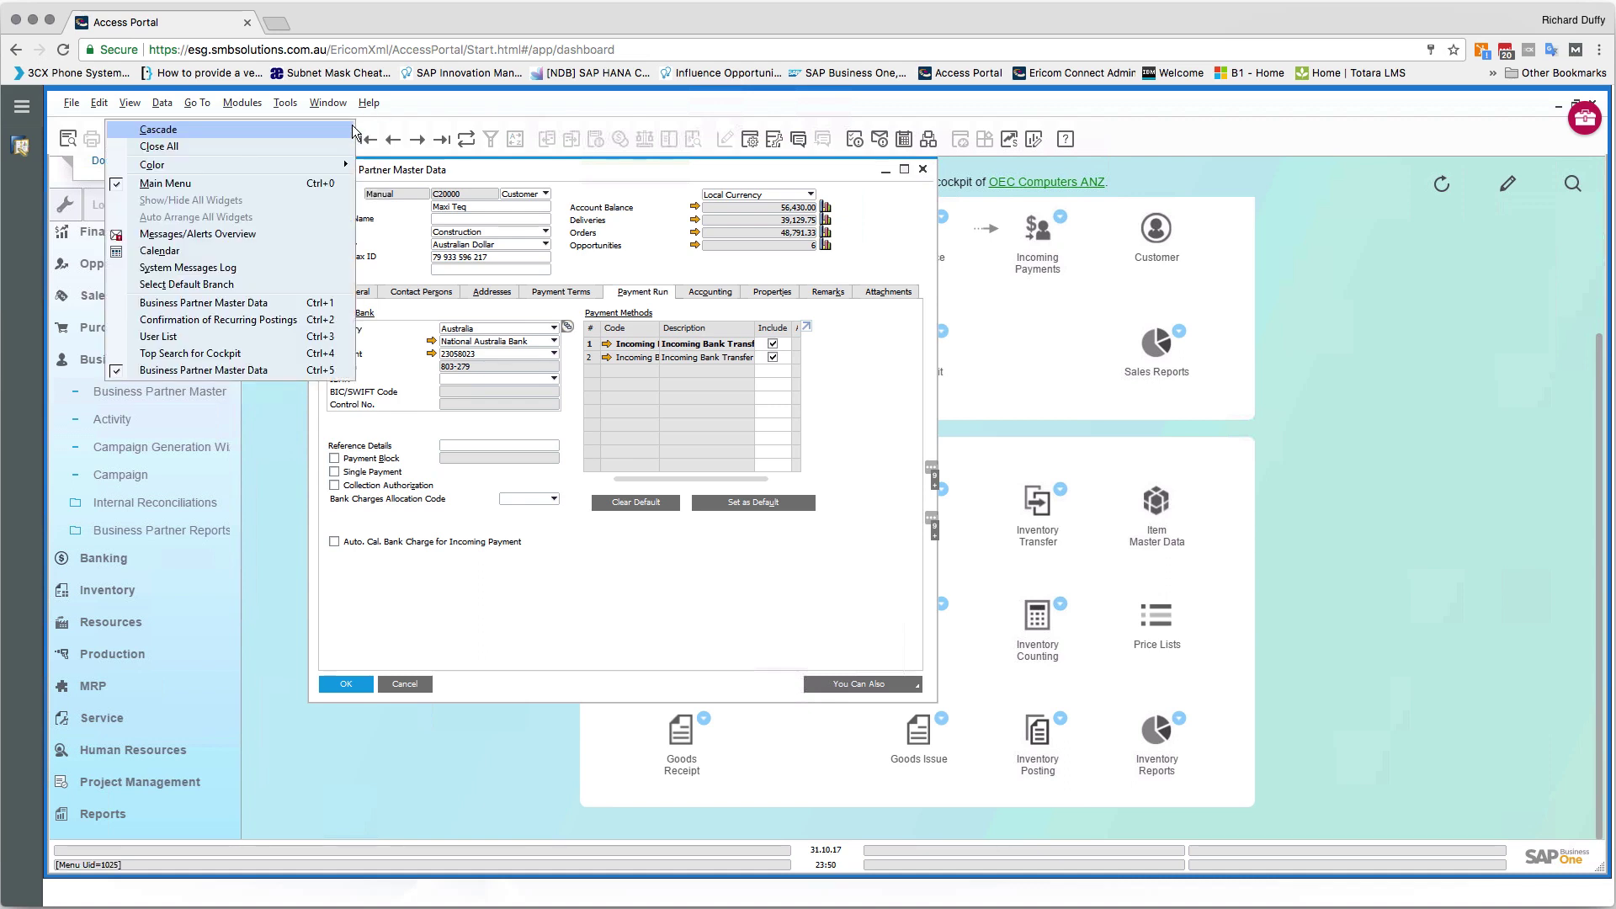
key(Right)
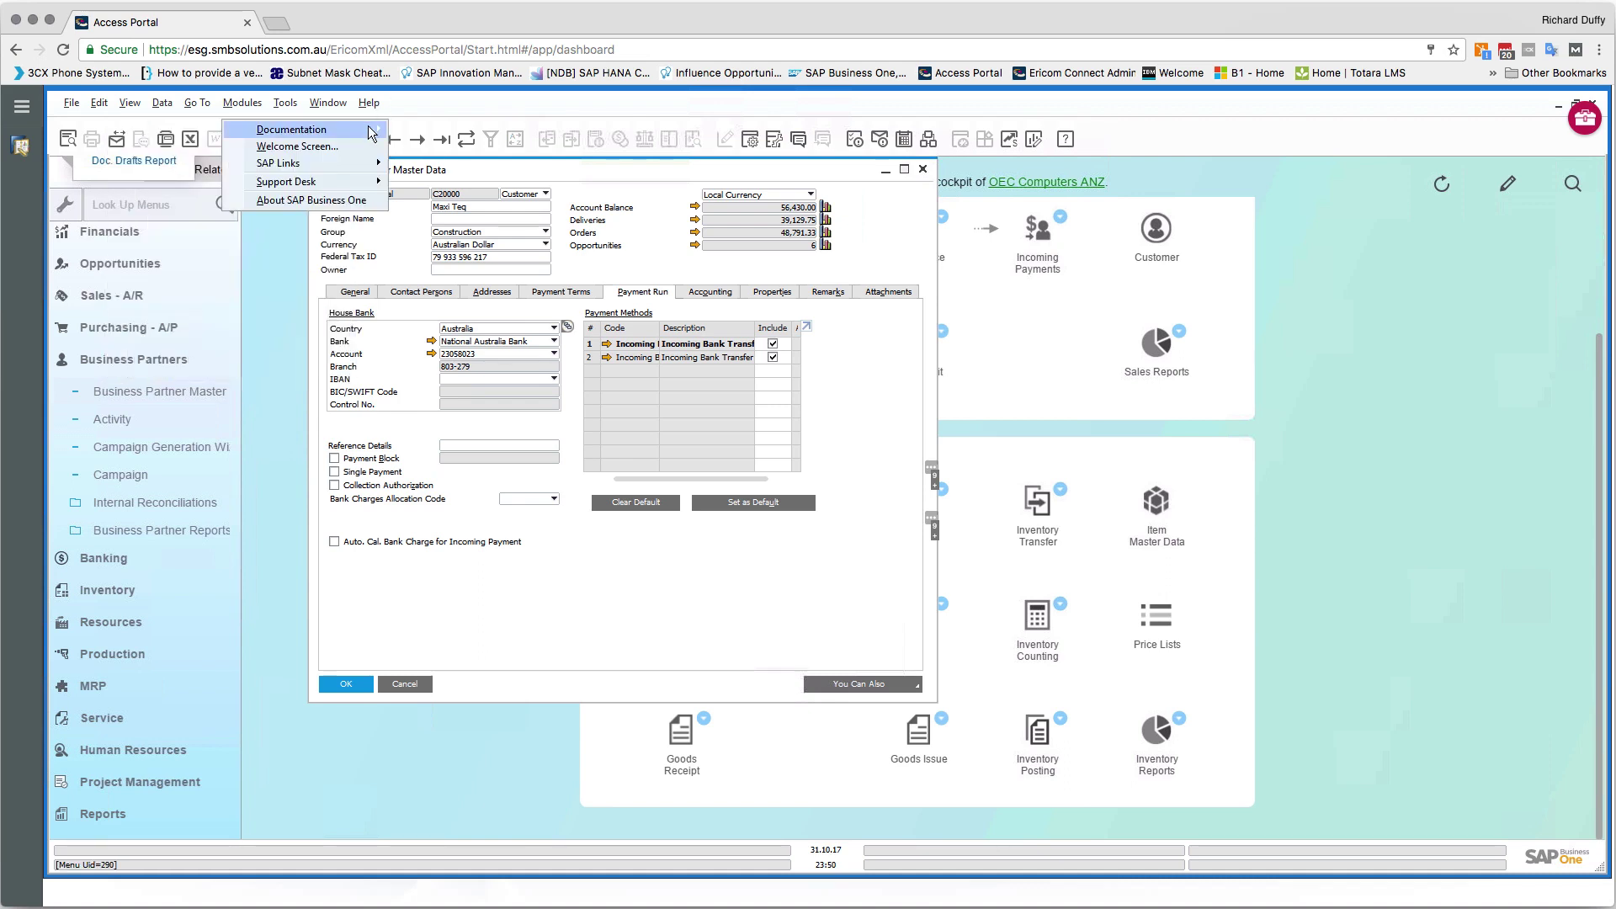
mouse_move(370, 128)
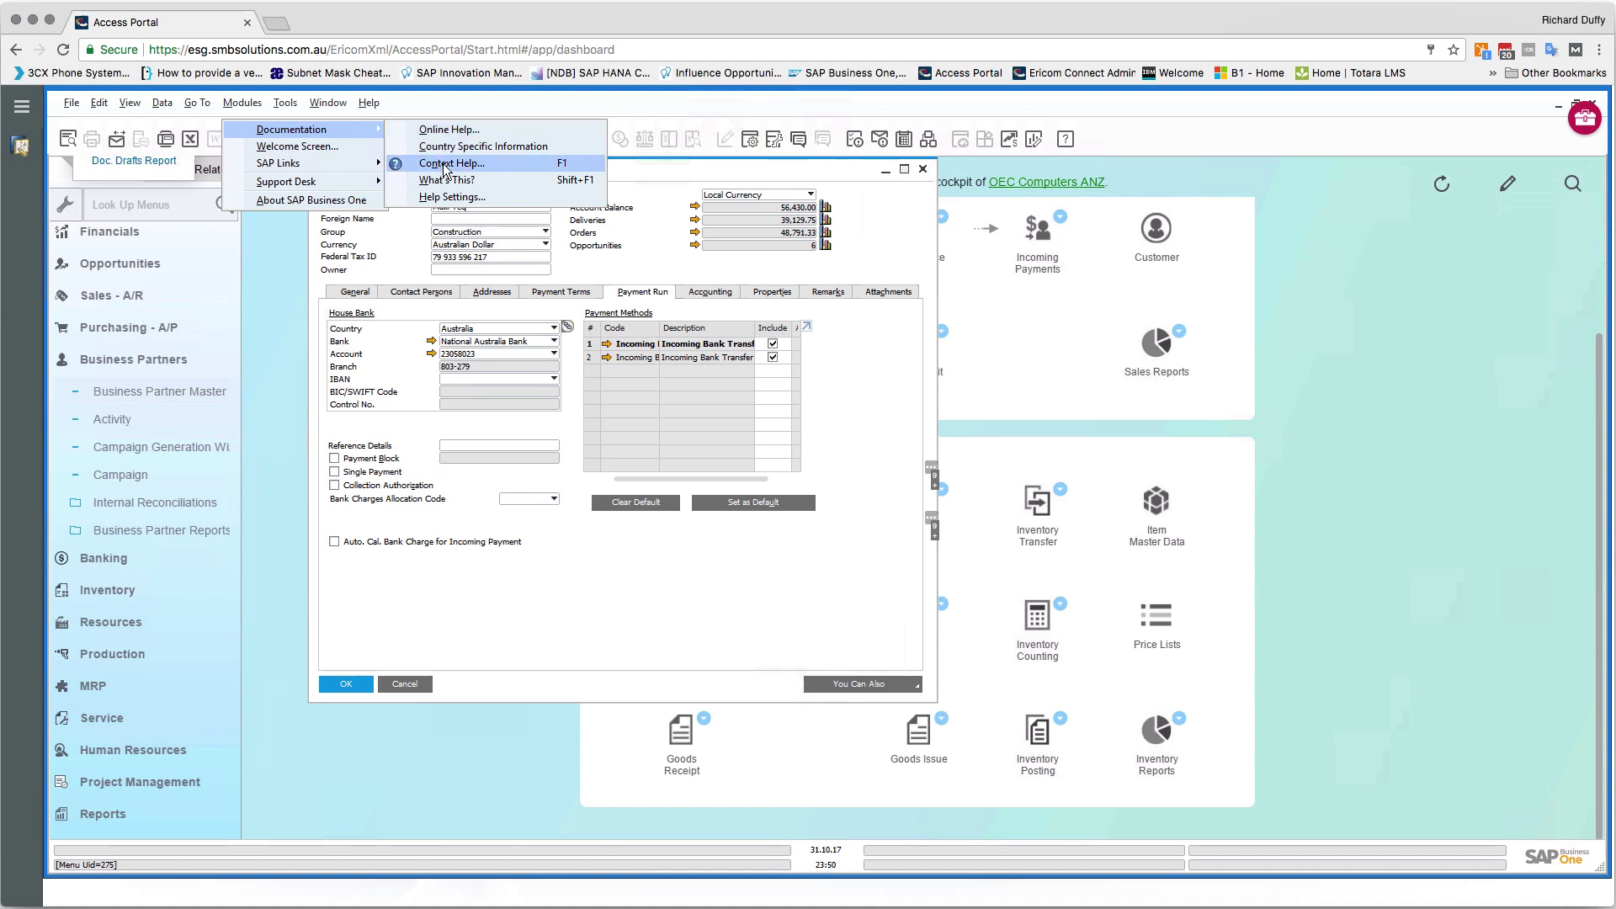
click(594, 552)
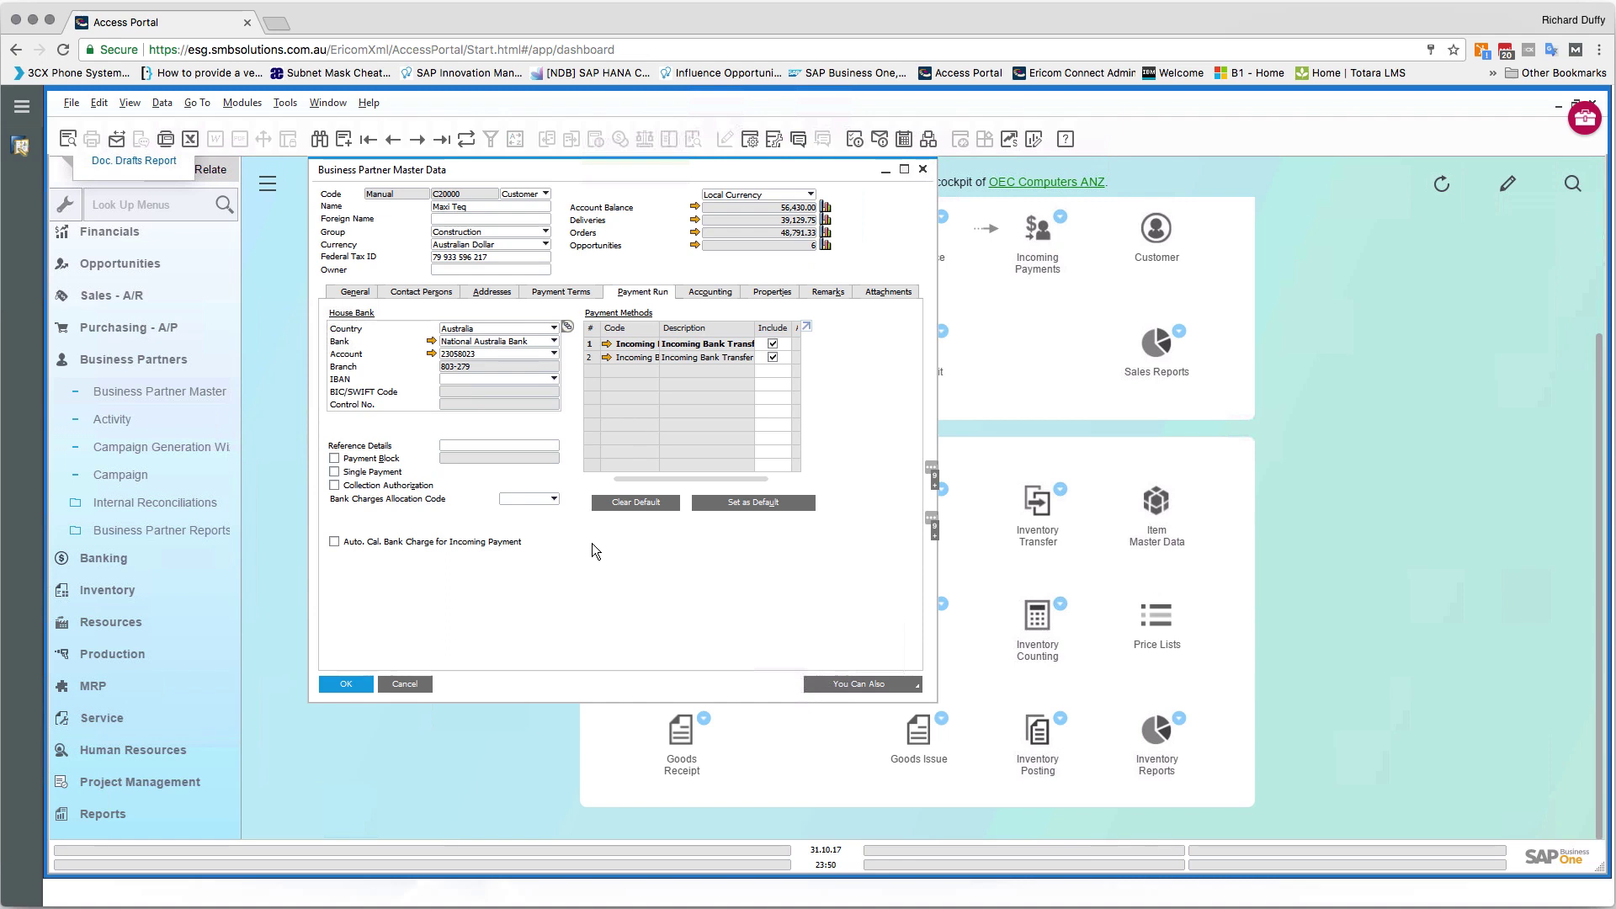
Step: Review the customer's accounting and tax settings, properties, remarks and attachments, and return to the general details
click(719, 289)
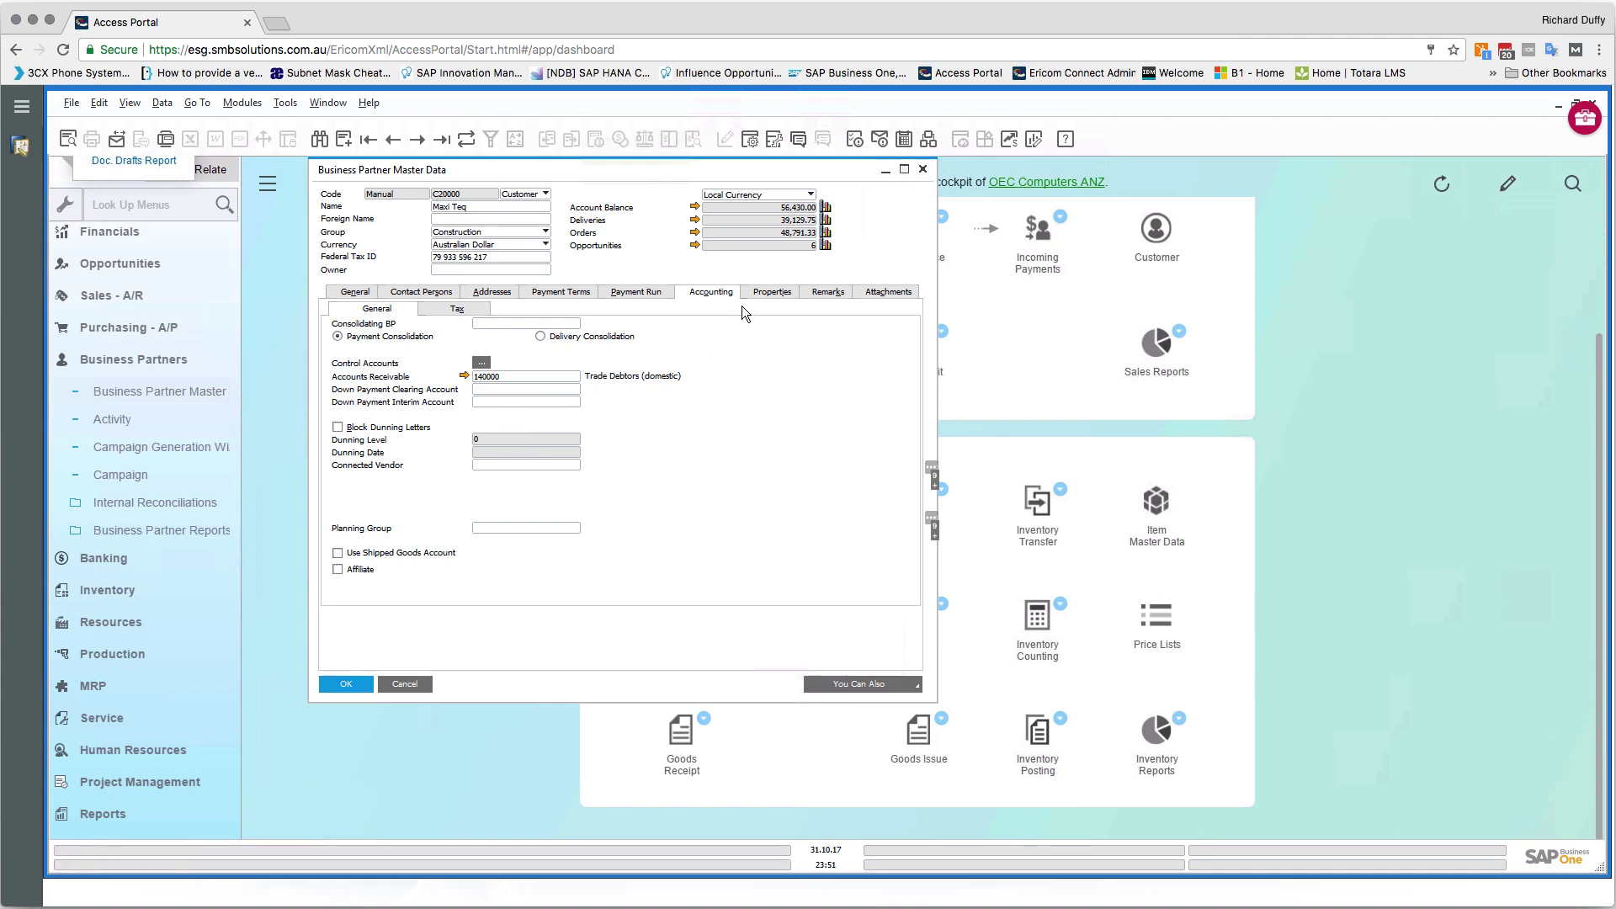
click(462, 310)
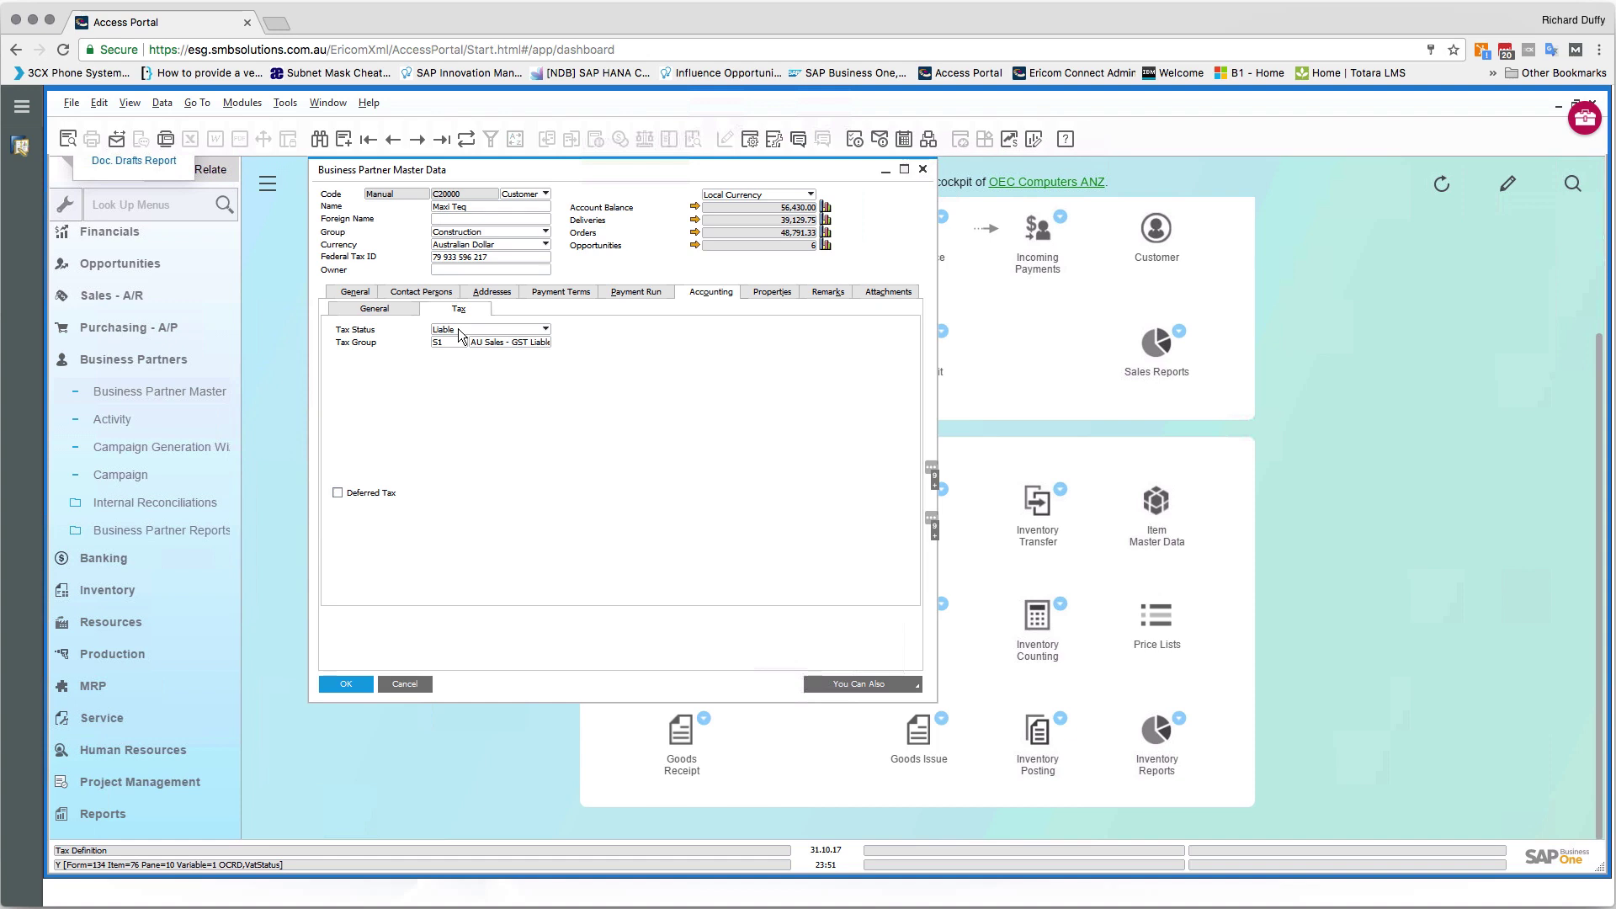
click(772, 292)
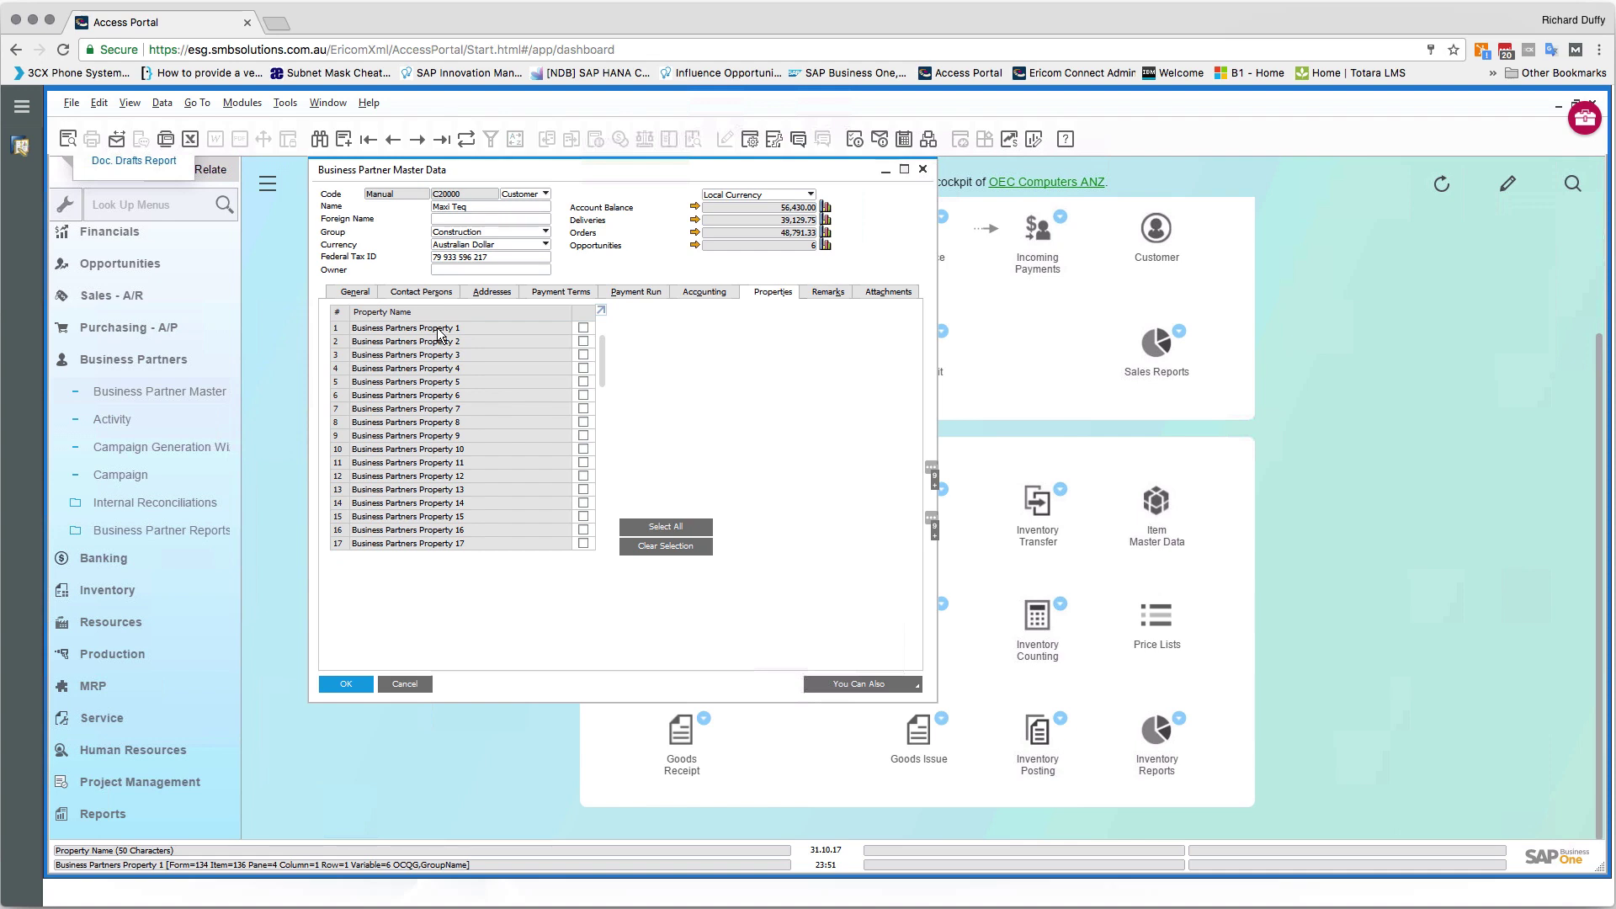
click(828, 292)
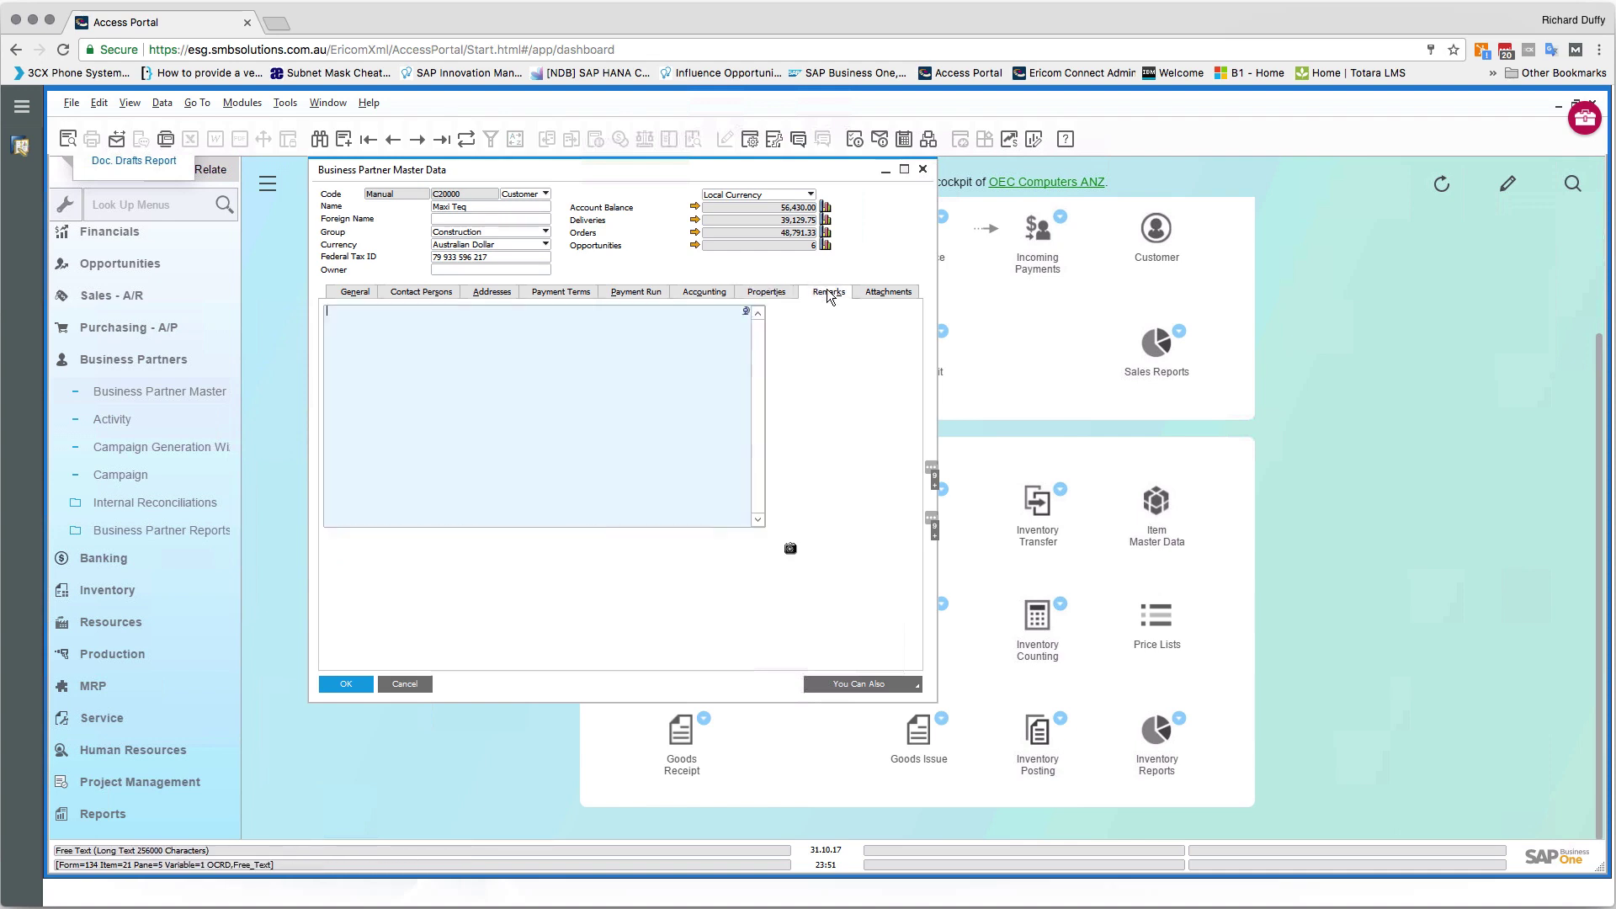
click(882, 294)
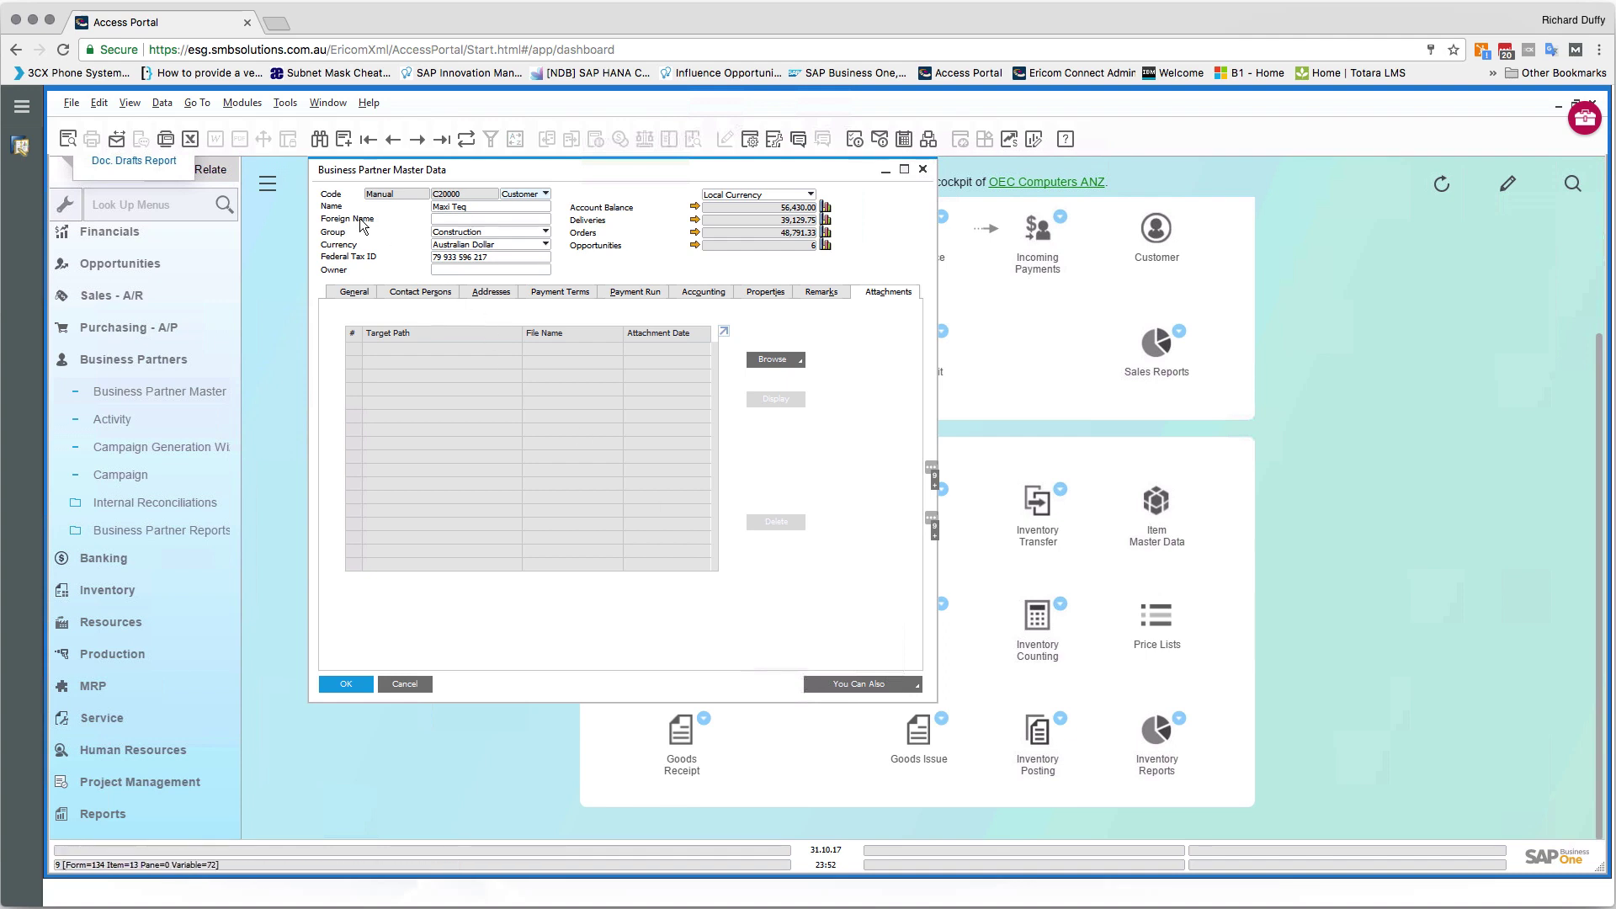
click(354, 293)
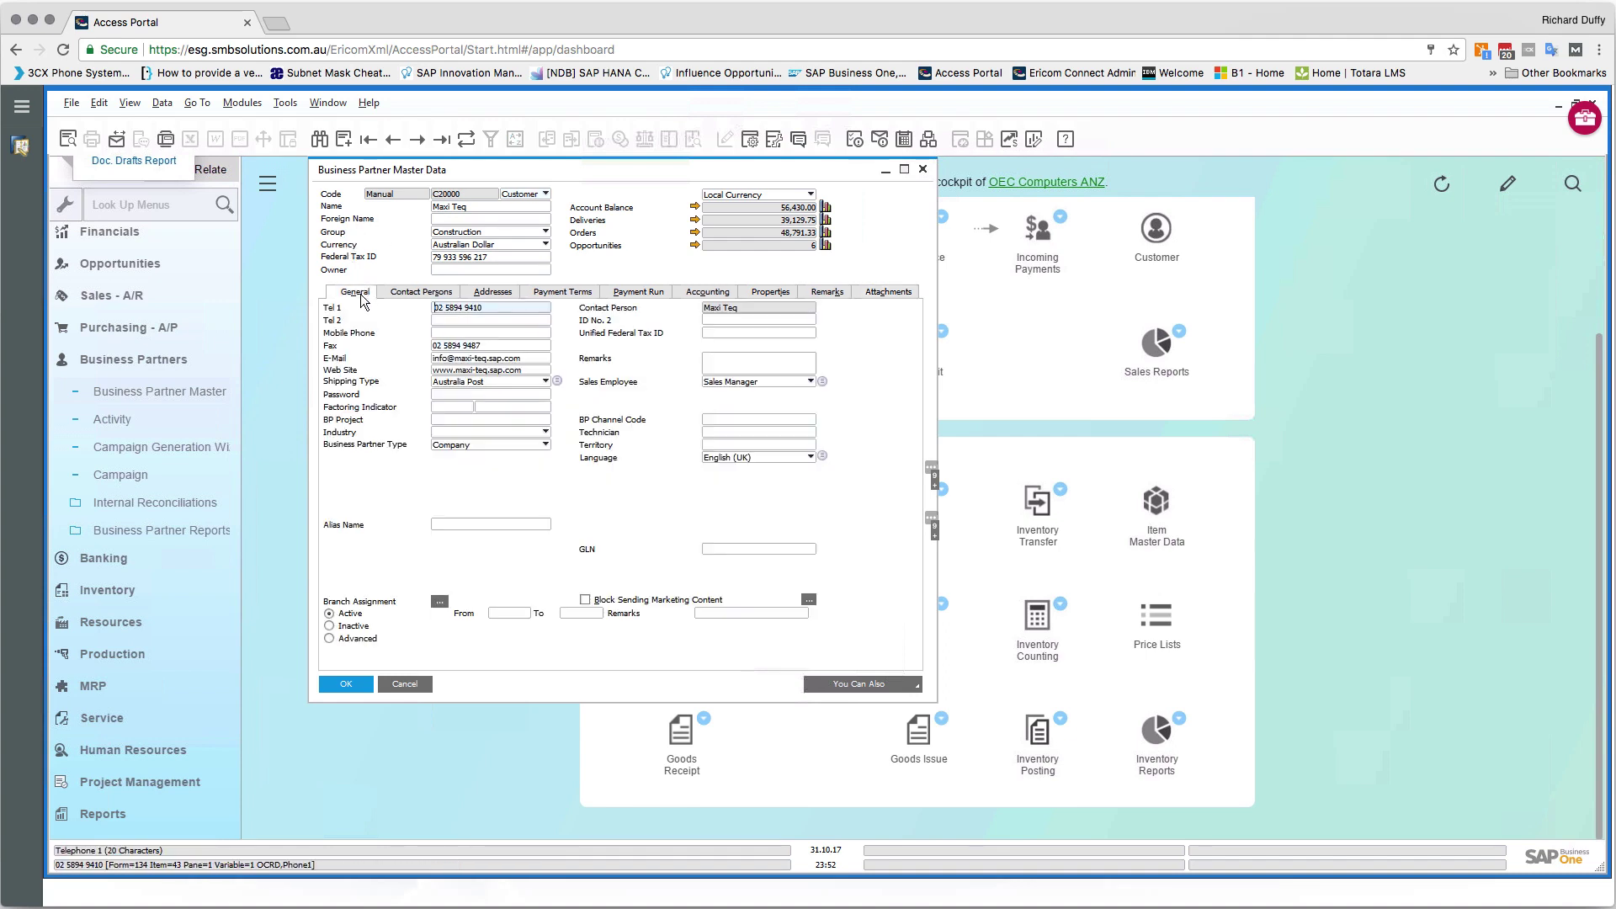
Step: Review the related actions offered for the customer, and view its Account Balance details before closing them
click(868, 685)
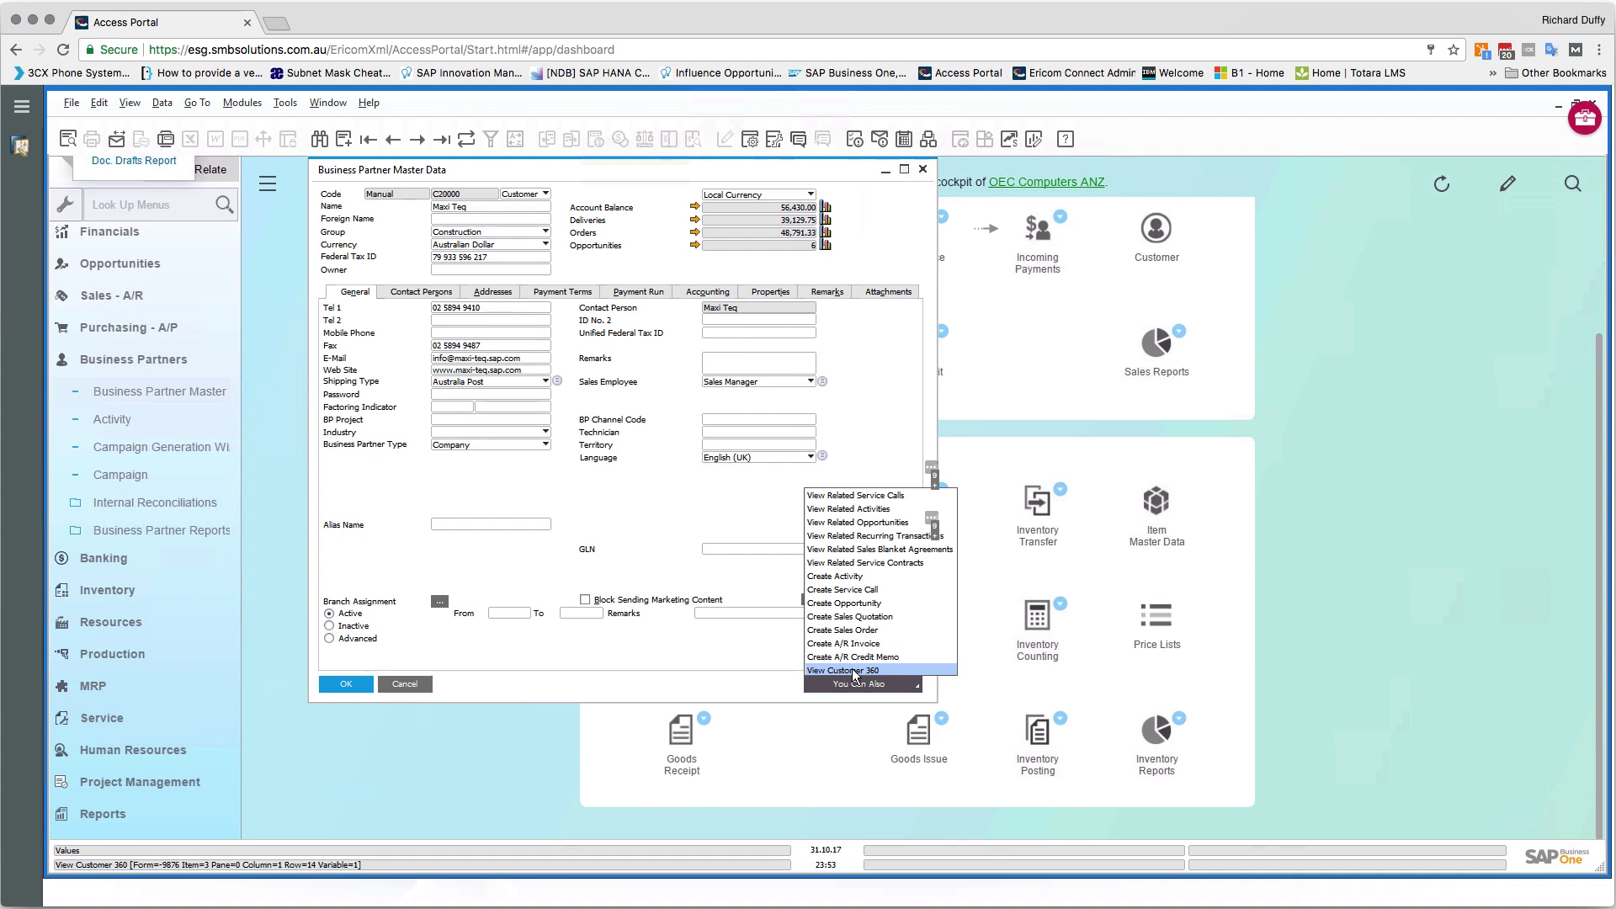
click(749, 646)
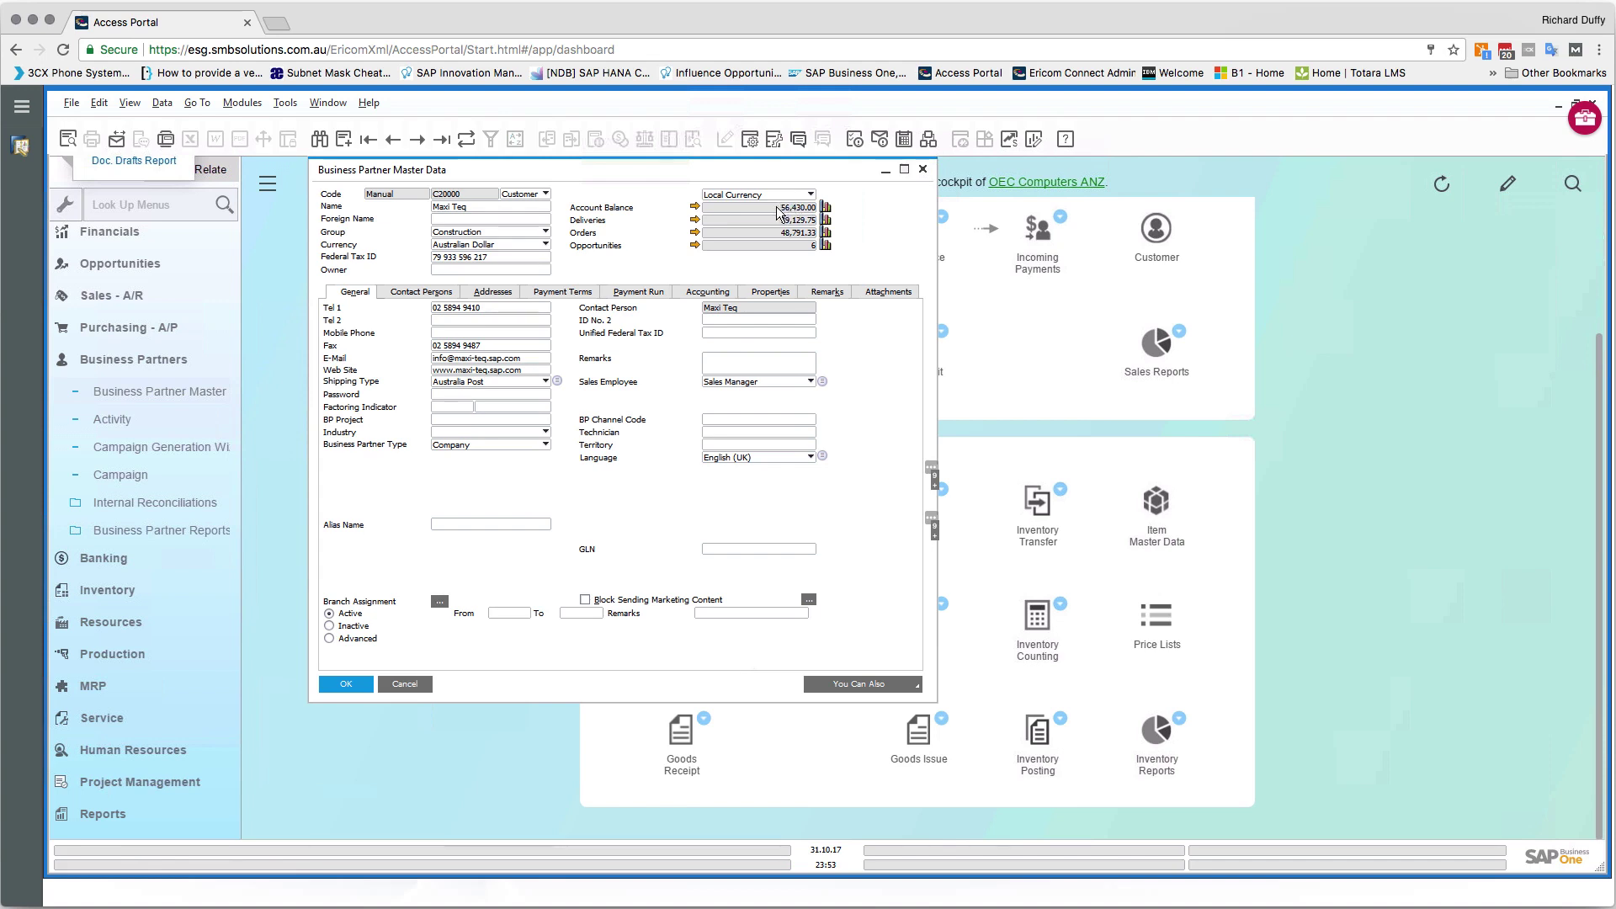
click(696, 209)
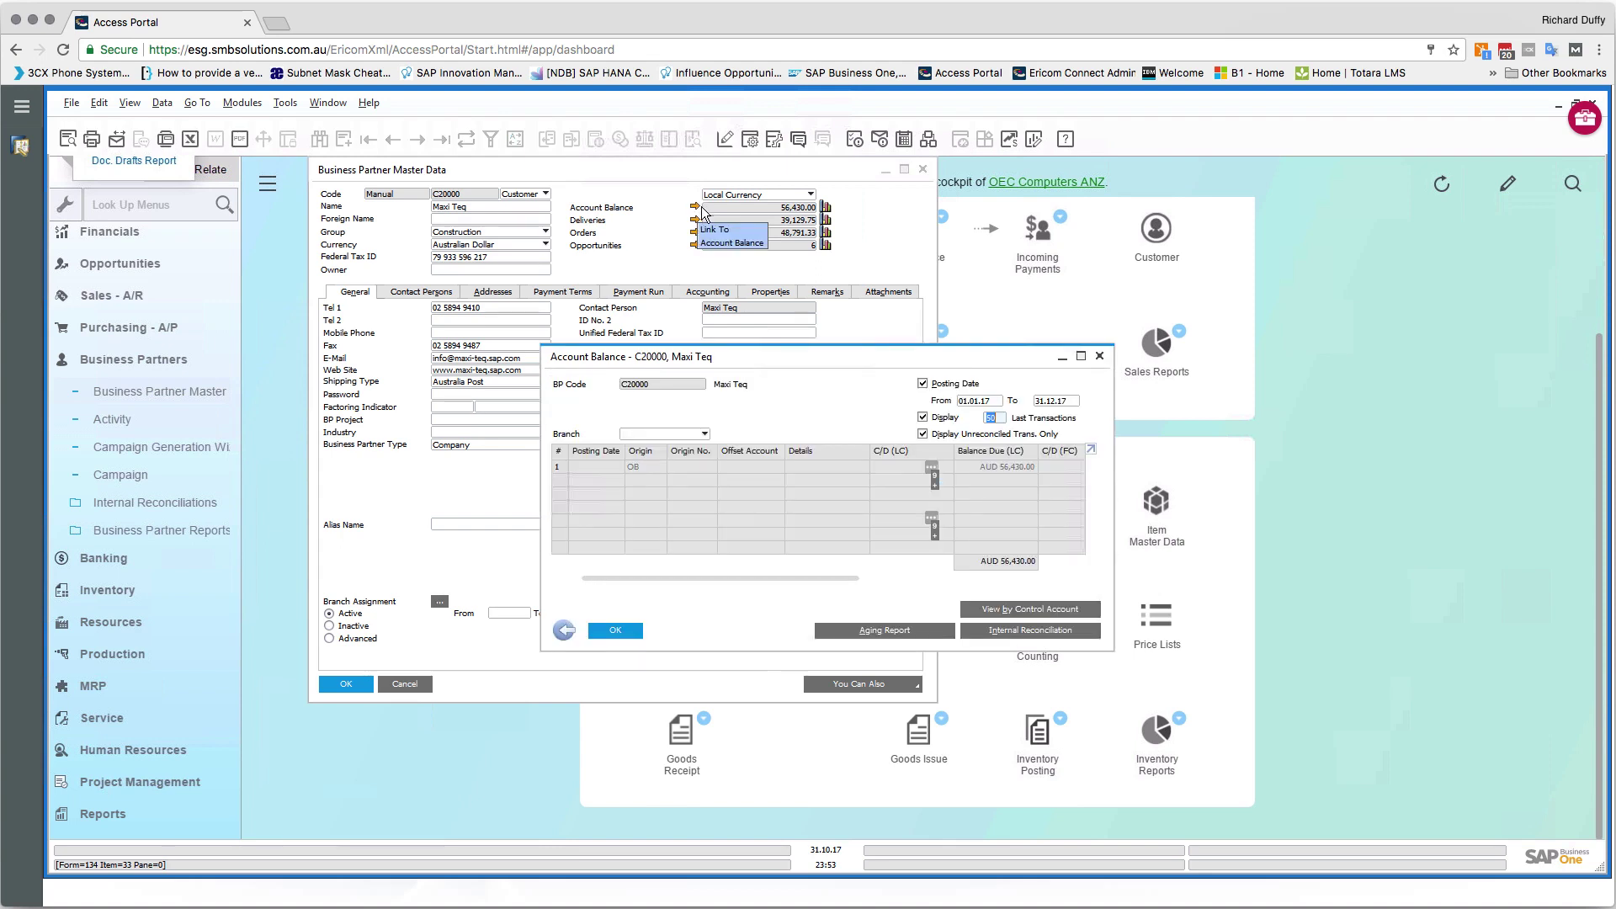
click(1102, 357)
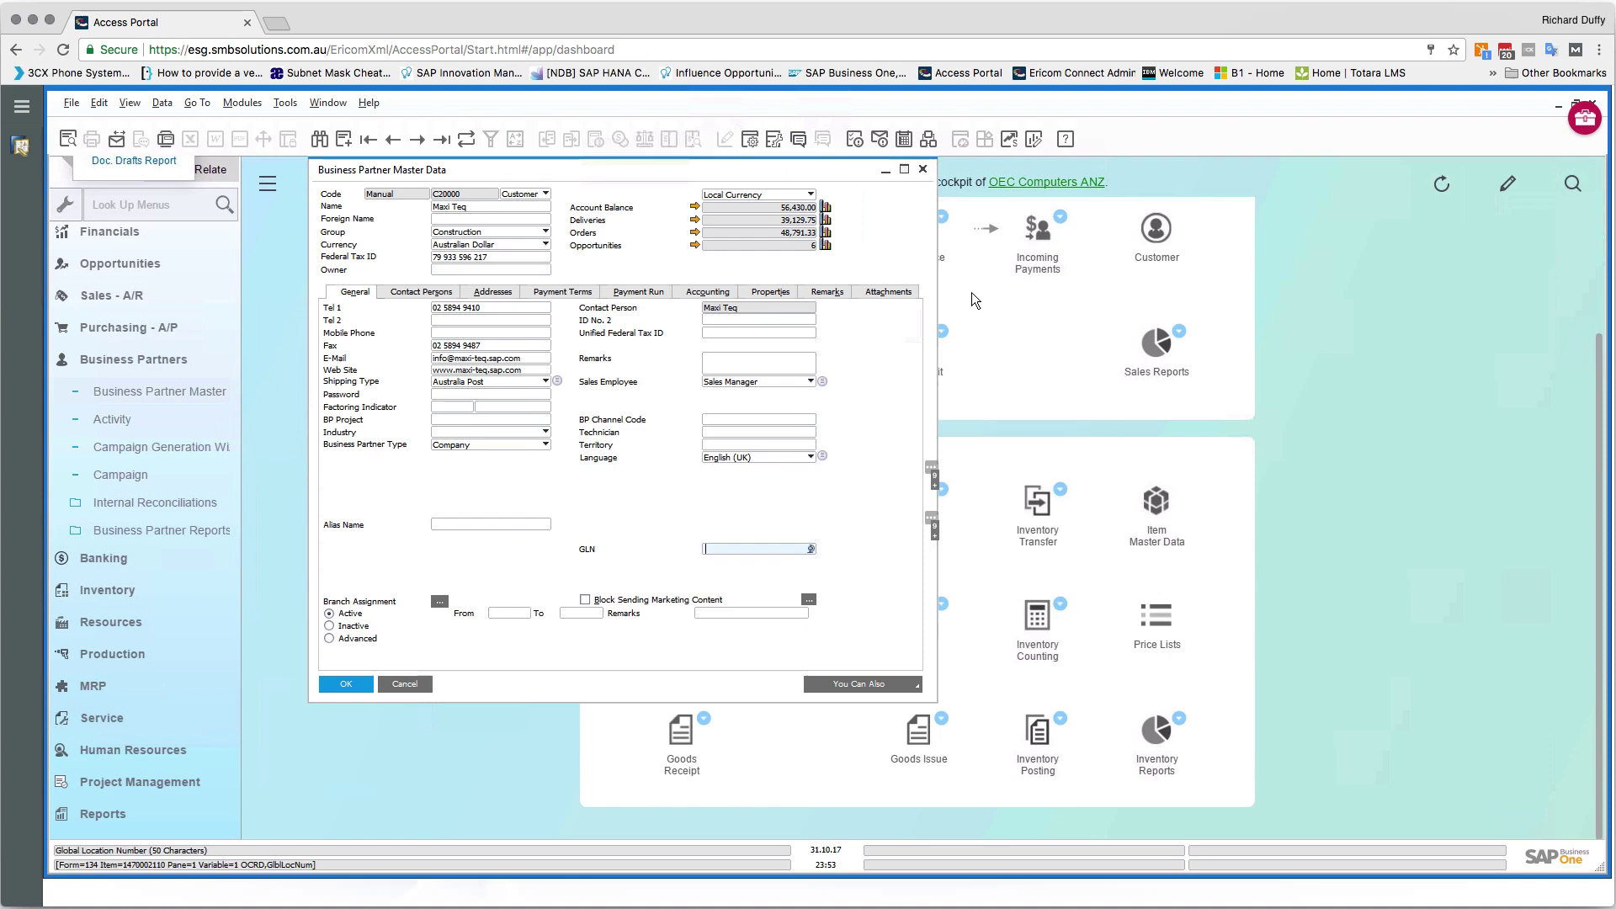
Step: View the customer's detailed Sales Analysis Report, switch its diagram to Line Graph, and return to the master data
click(825, 207)
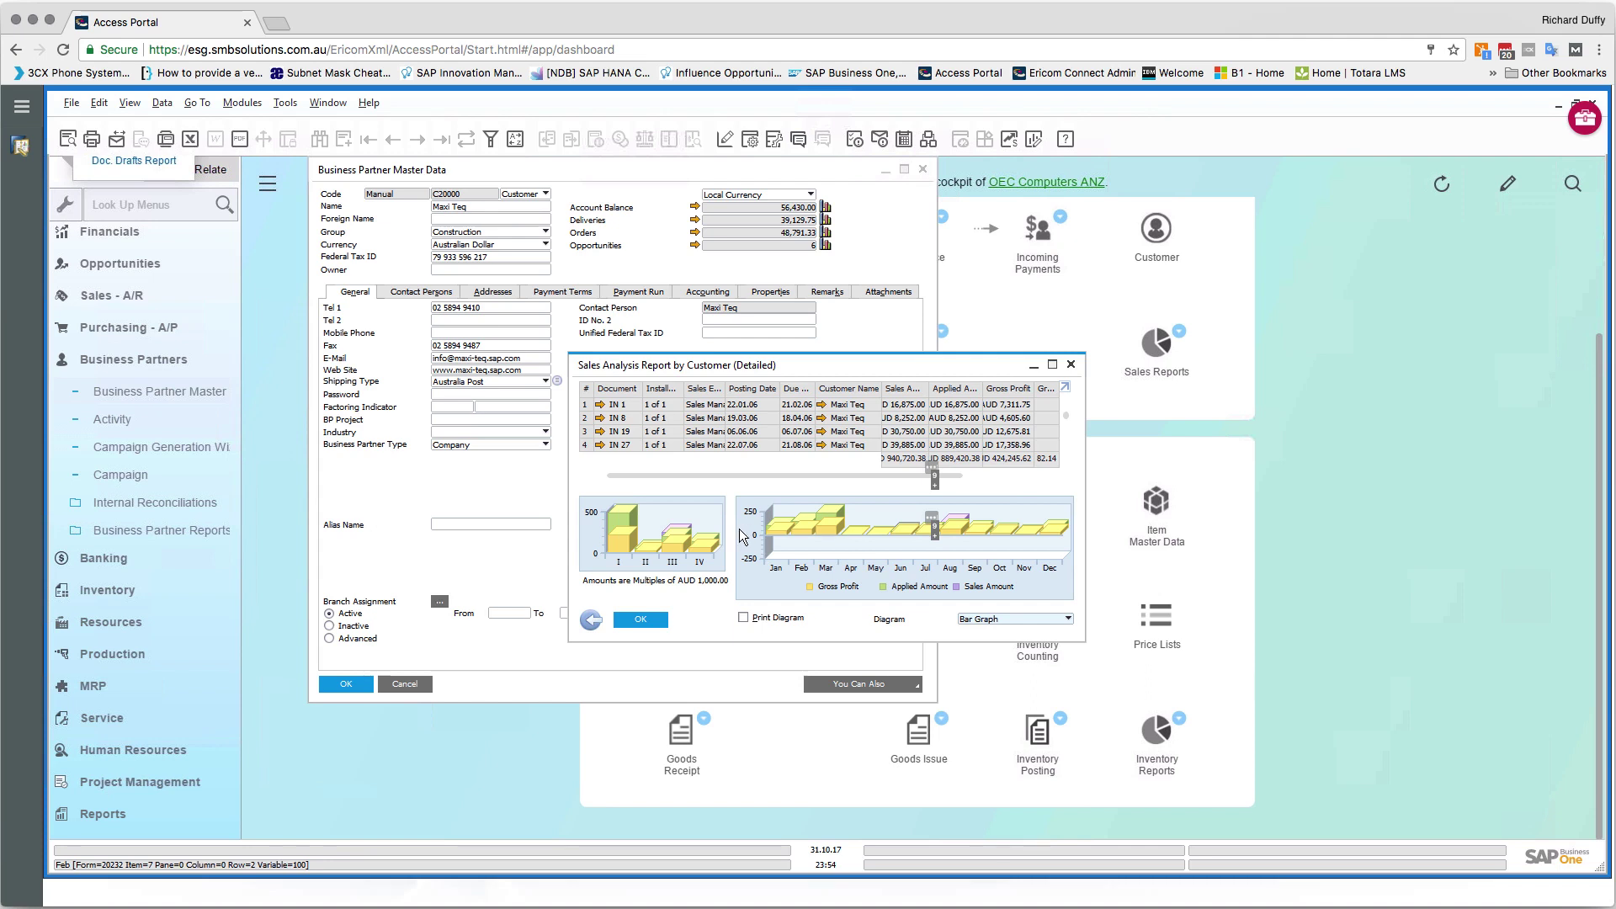
click(1067, 621)
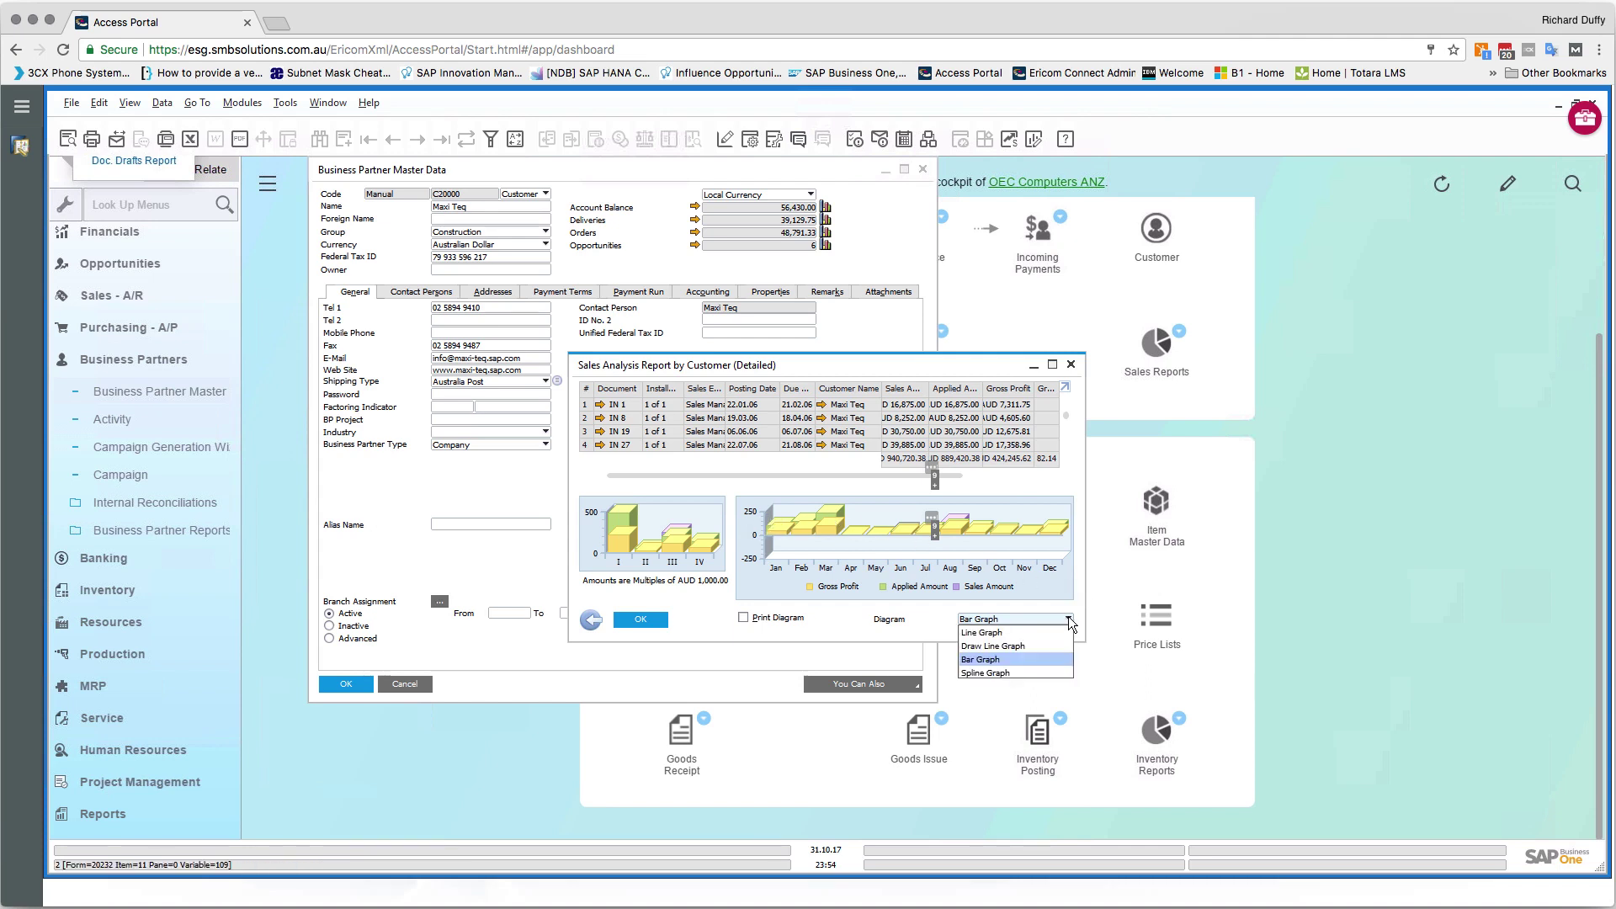
click(1001, 633)
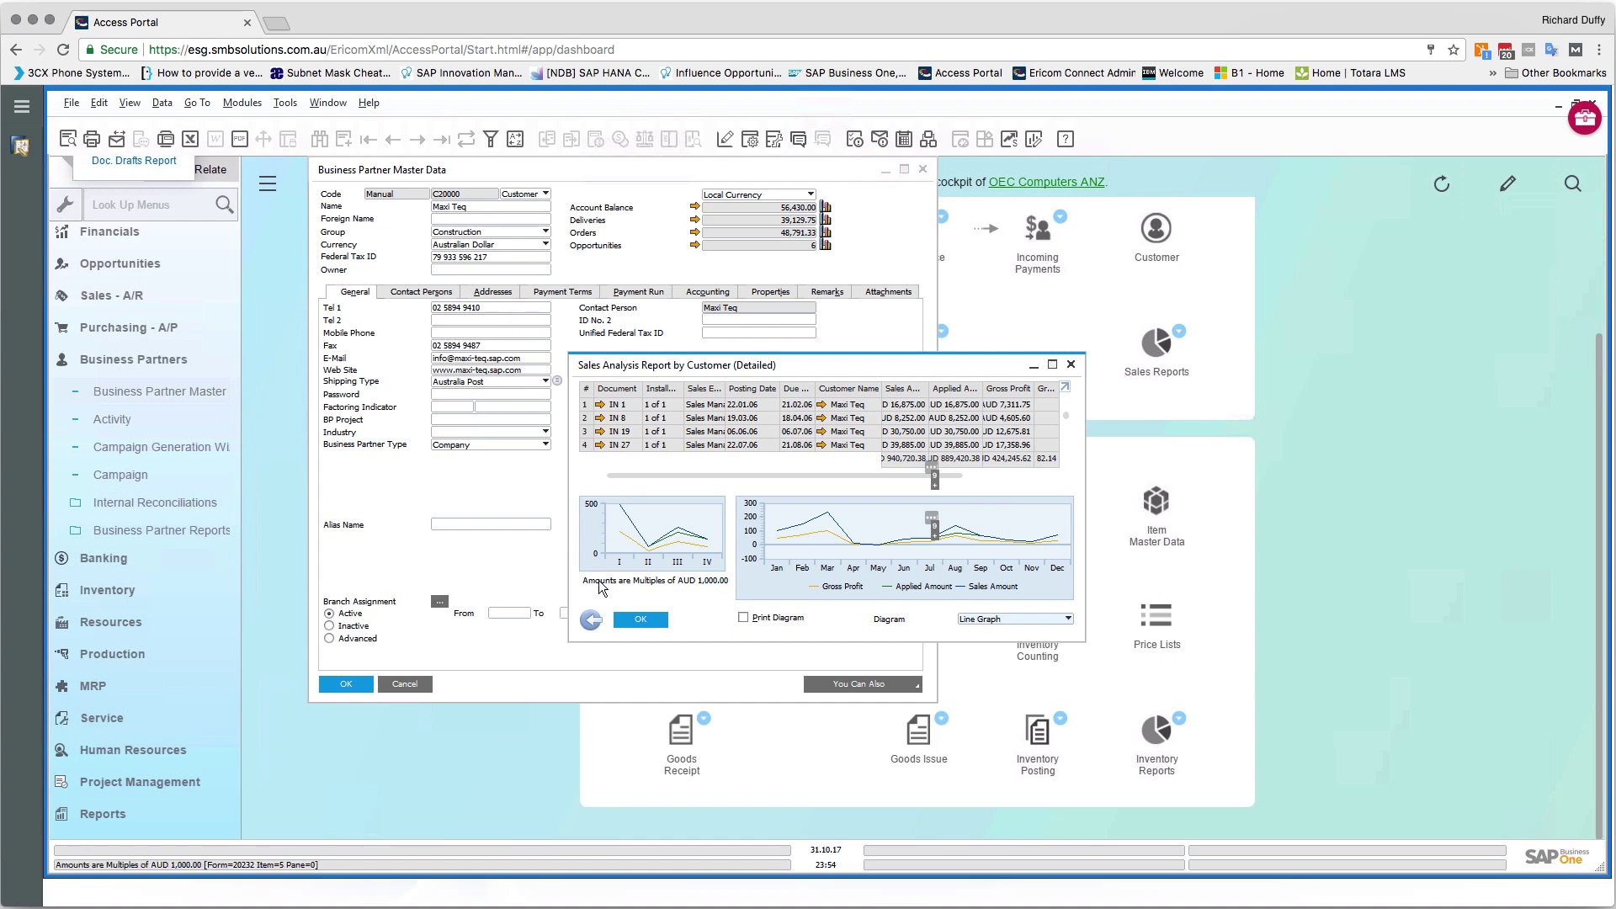
click(591, 621)
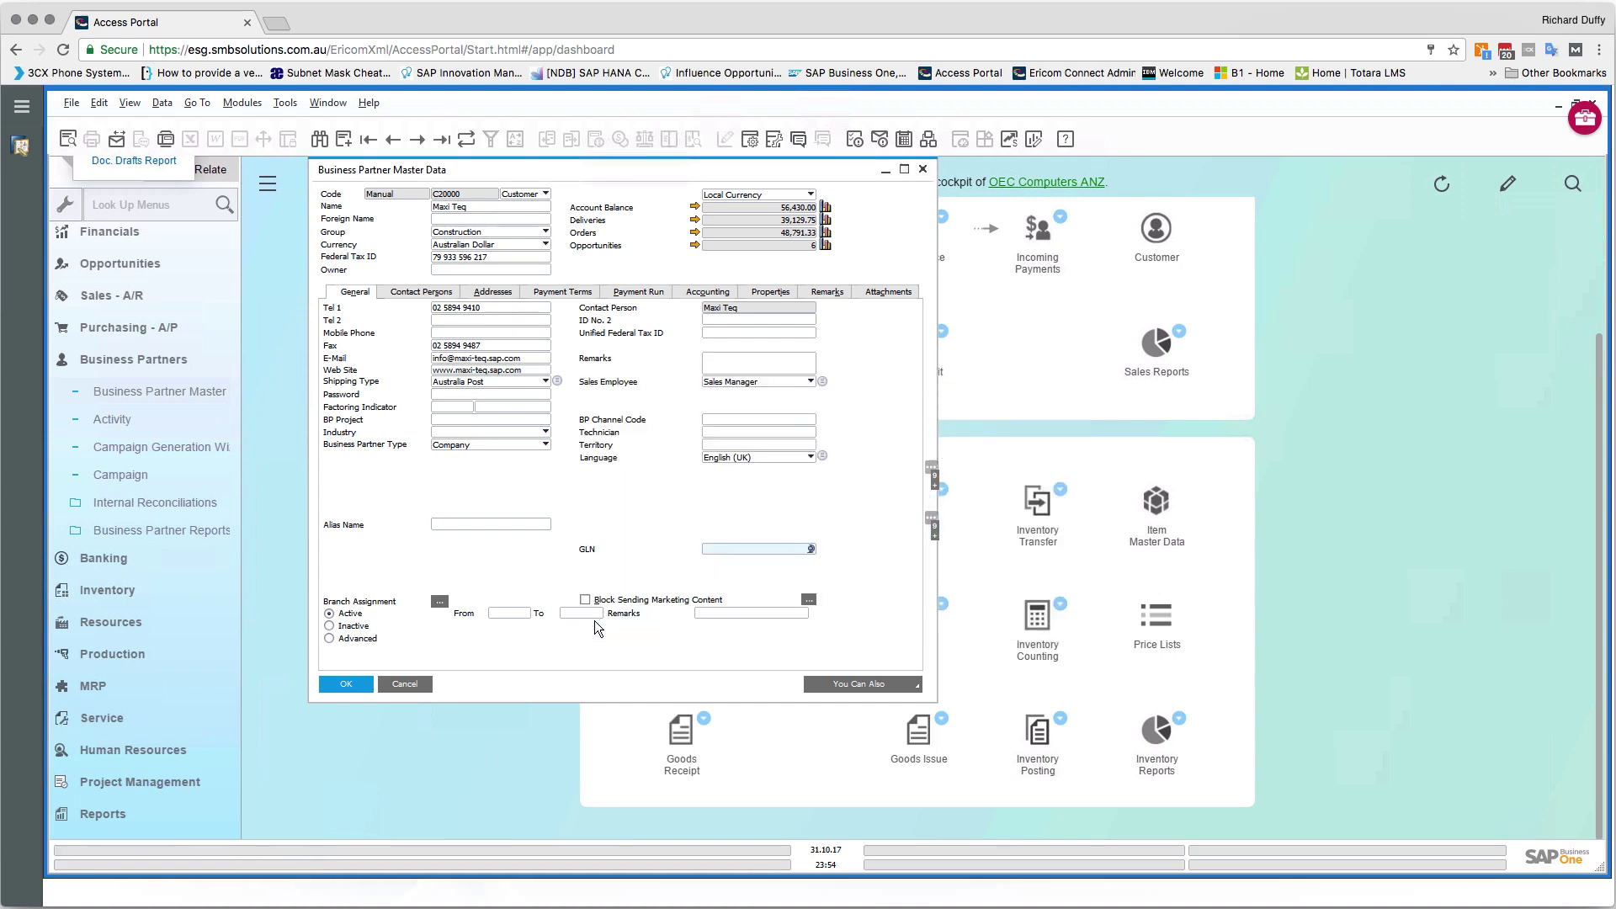